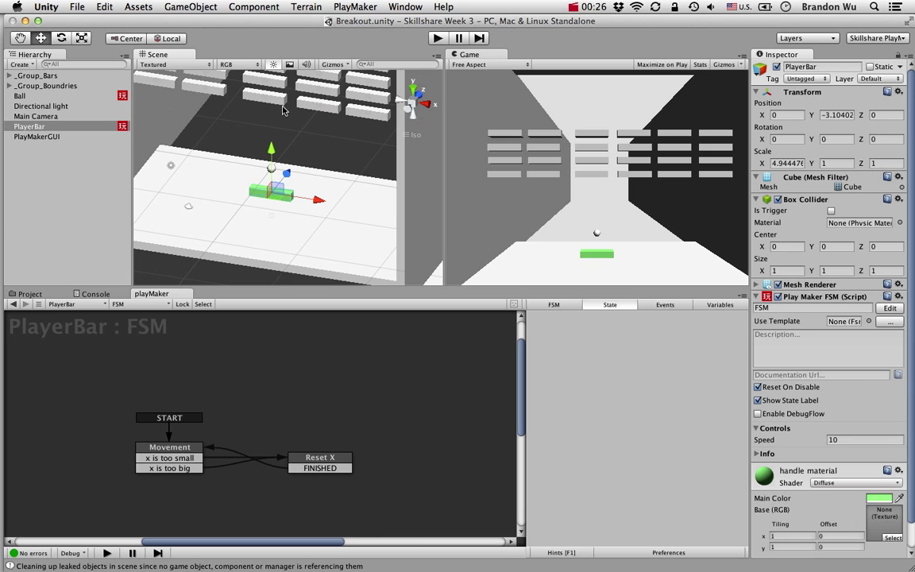
Step: Select the Ball object and open the Asset Store
{"action": "left_click", "coordinate": [63, 97]}
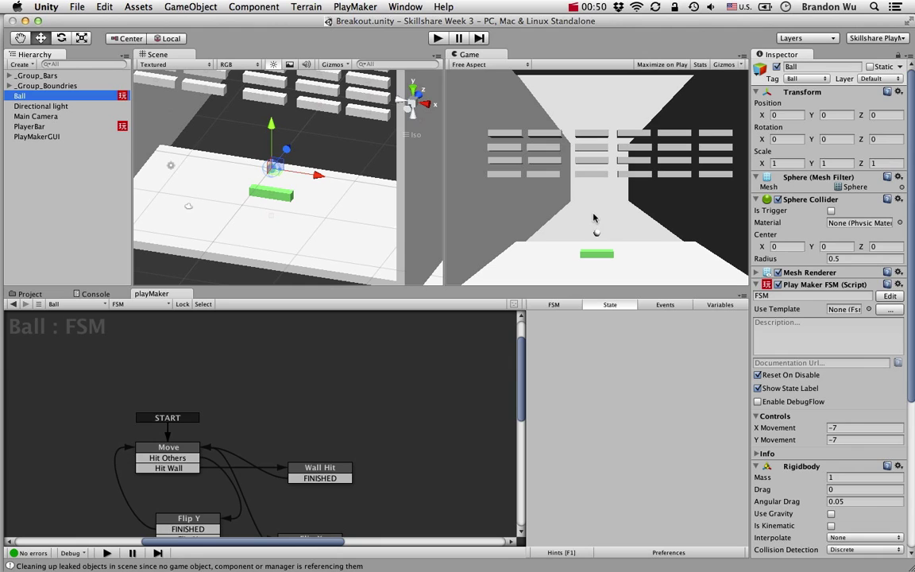
{"action": "left_click", "coordinate": [403, 7]}
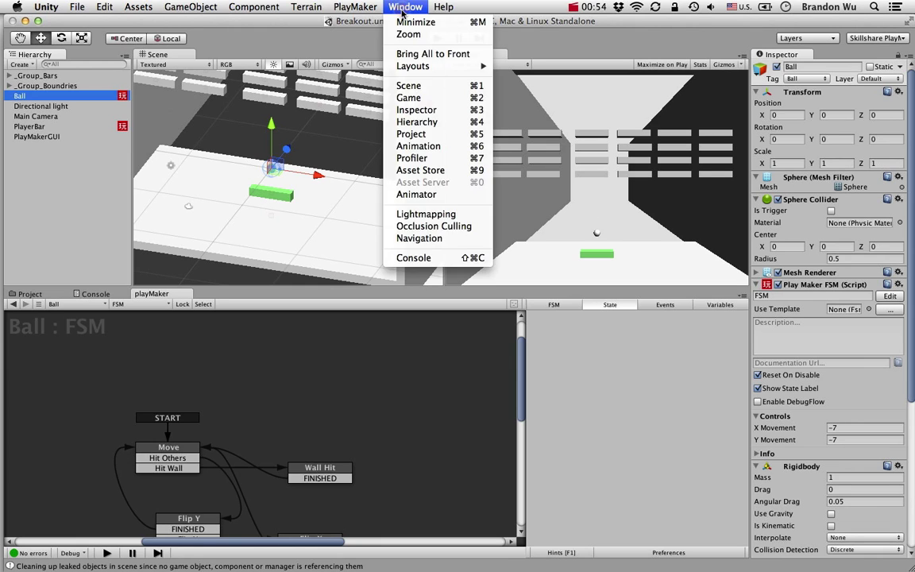
{"action": "left_click", "coordinate": [419, 170]}
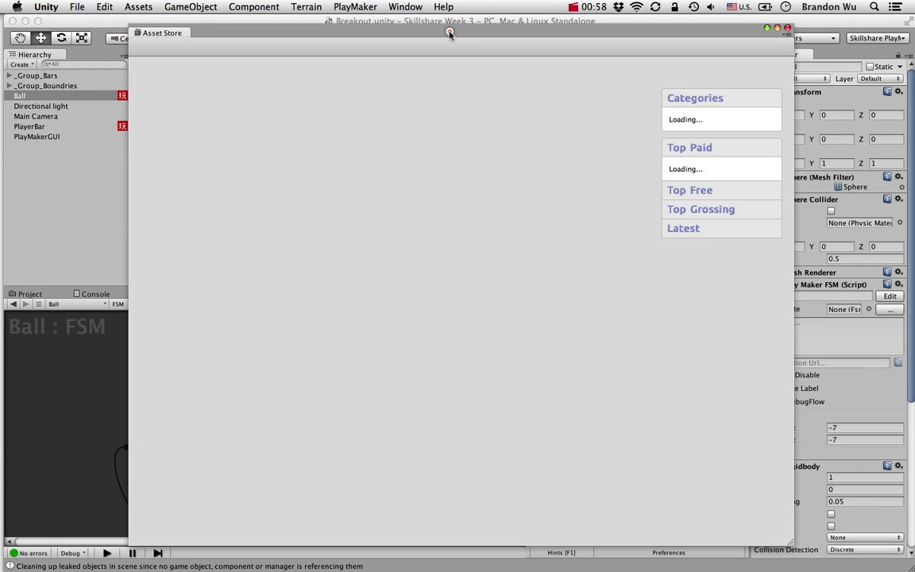
{"action": "left_click_drag", "start_coordinate": [448, 33], "coordinate": [447, 26]}
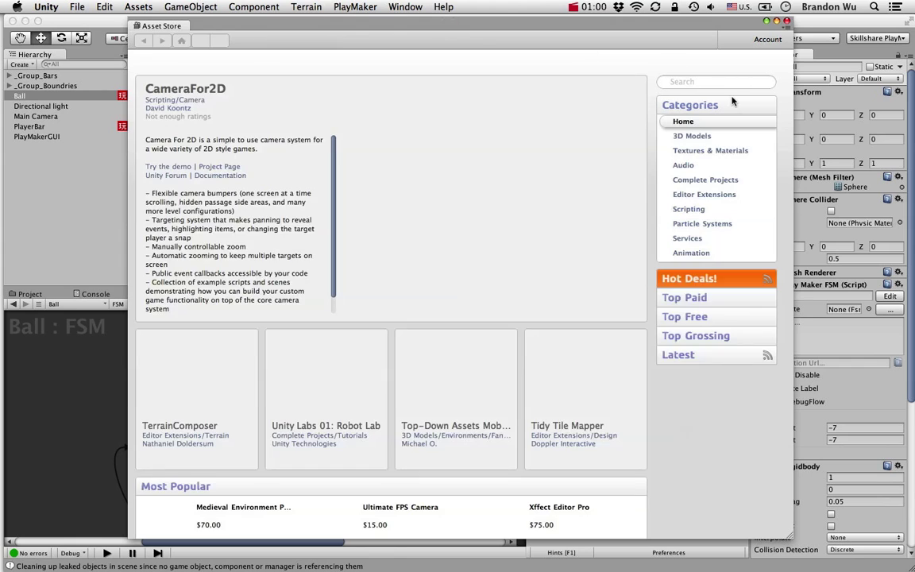
Step: Open the Particle Systems category in the Asset Store and look through its packages sorted by popularity
{"action": "left_click", "coordinate": [705, 225]}
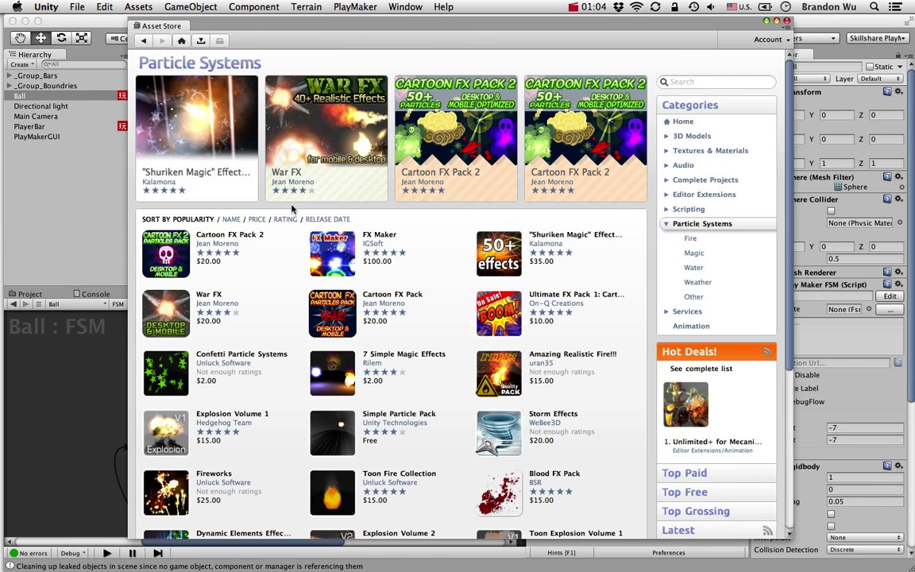
{"action": "scroll", "coordinate": [429, 251], "scroll_direction": "down", "scroll_amount": 10}
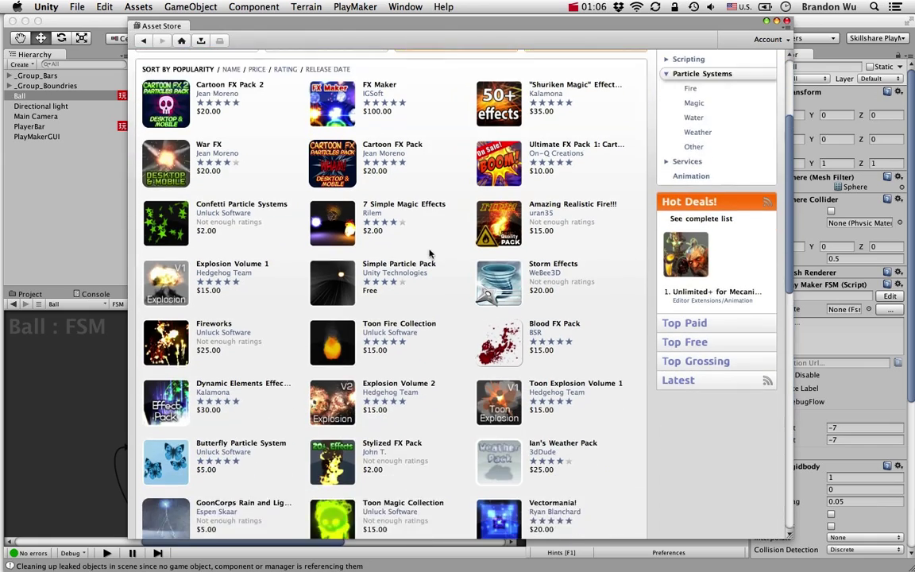
{"action": "scroll", "coordinate": [429, 254], "scroll_direction": "down", "scroll_amount": 15}
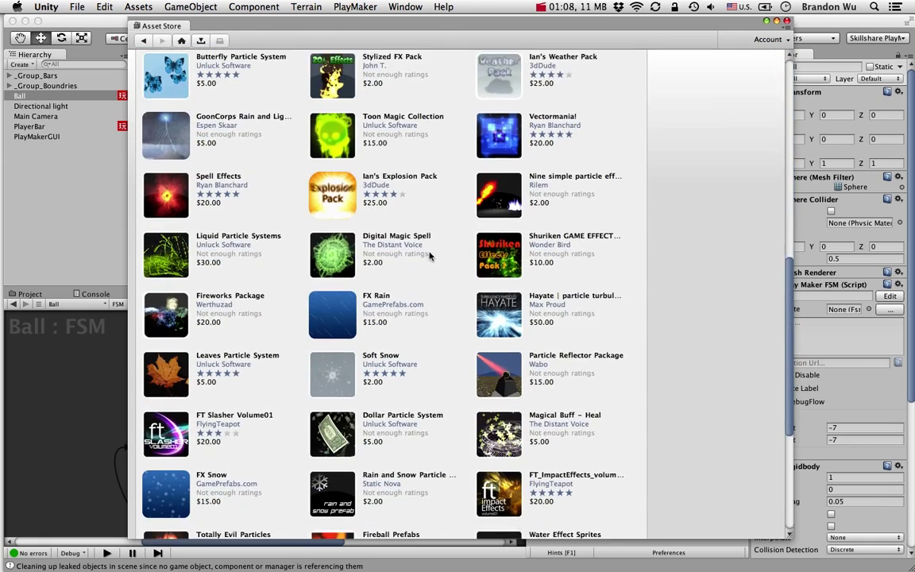
{"action": "scroll", "coordinate": [429, 256], "scroll_direction": "down", "scroll_amount": 12}
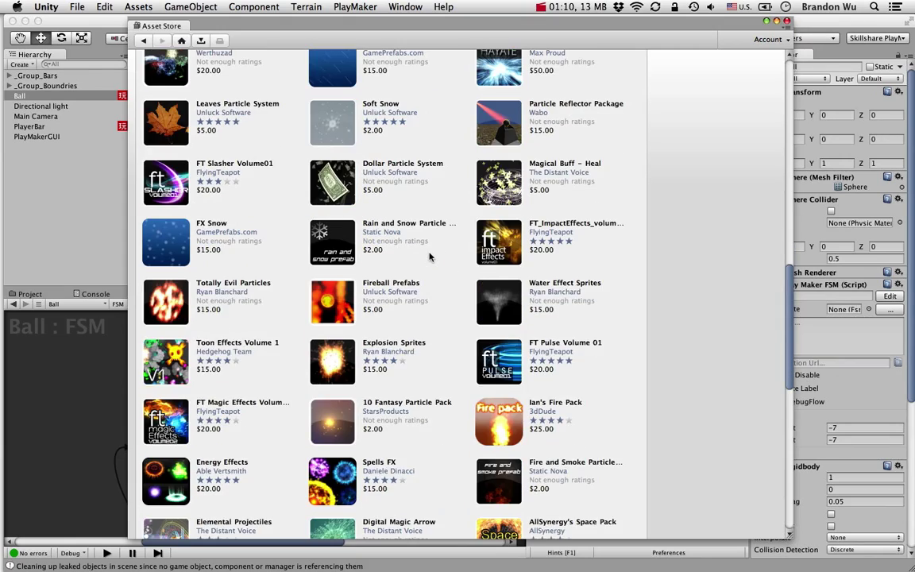
{"action": "scroll", "coordinate": [429, 255], "scroll_direction": "down", "scroll_amount": 18}
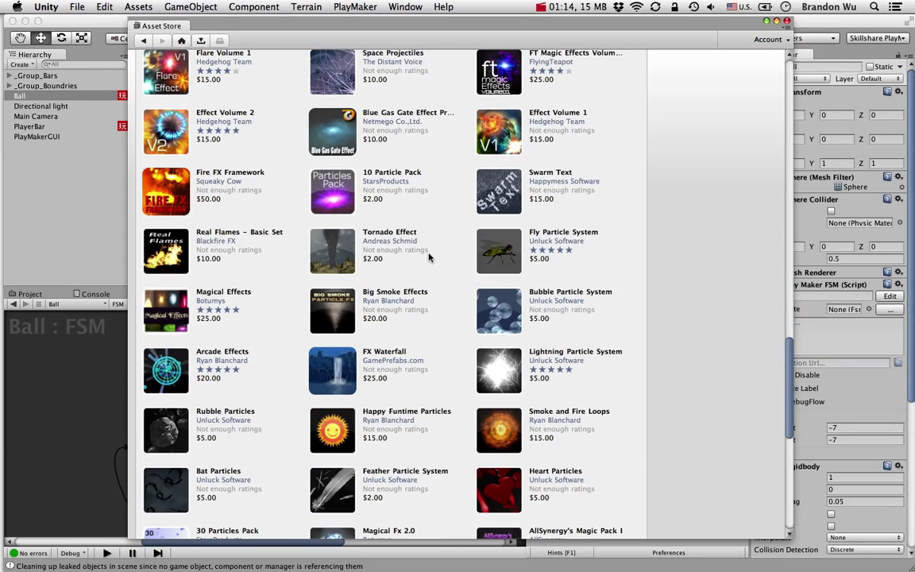
{"action": "scroll", "coordinate": [429, 257], "scroll_direction": "up", "scroll_amount": 20}
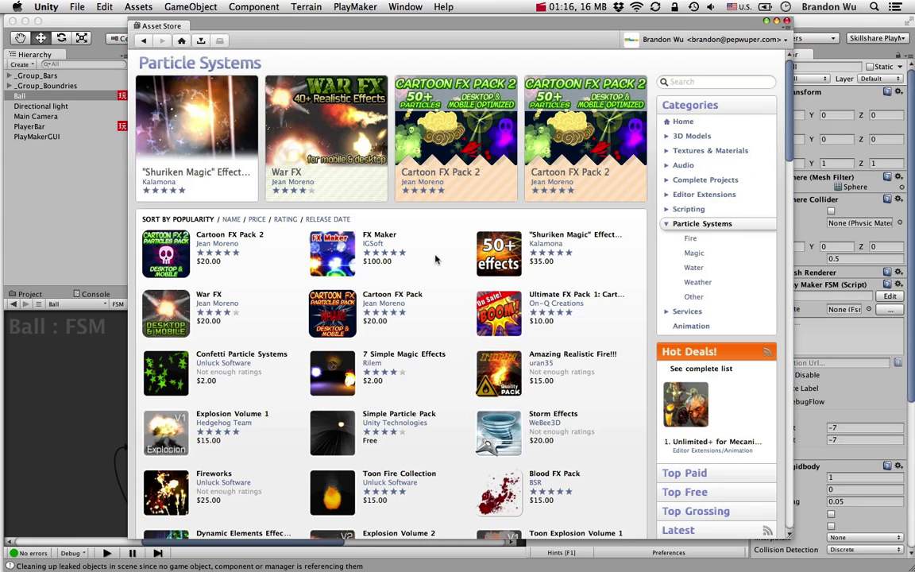
Step: Search the Asset Store for "unity particle" and look through the results for a suitable particle package
{"action": "left_click", "coordinate": [683, 82]}
{"action": "type", "text": "unity particle"}
{"action": "key", "text": "Return"}
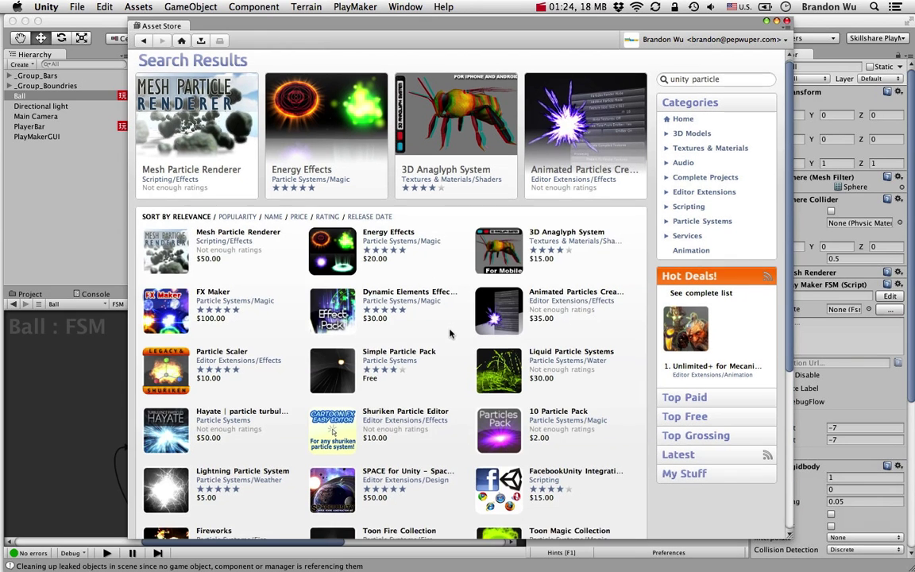
{"action": "scroll", "coordinate": [451, 334], "scroll_direction": "down", "scroll_amount": 2}
{"action": "scroll", "coordinate": [451, 336], "scroll_direction": "down", "scroll_amount": 15}
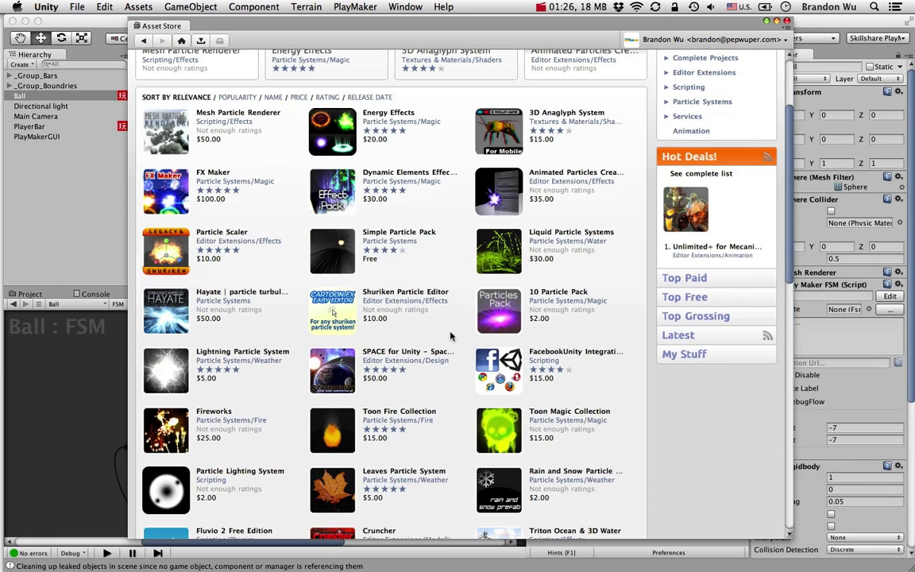
{"action": "scroll", "coordinate": [451, 336], "scroll_direction": "down", "scroll_amount": 15}
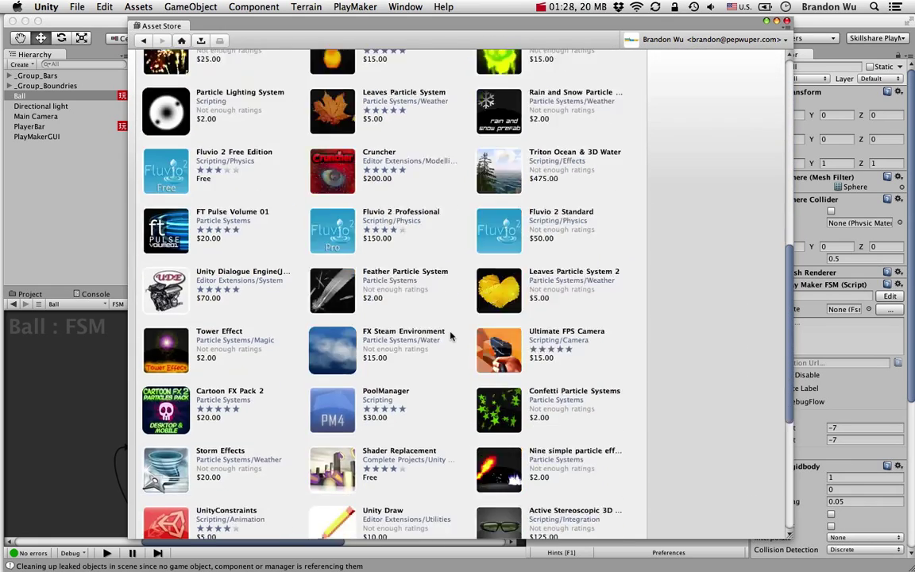
{"action": "scroll", "coordinate": [450, 336], "scroll_direction": "down", "scroll_amount": 8}
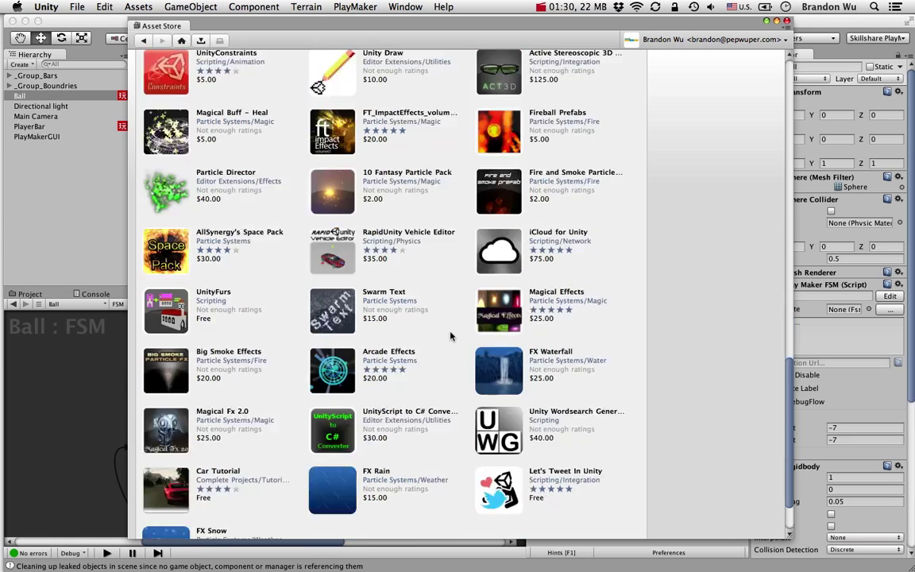
{"action": "scroll", "coordinate": [450, 336], "scroll_direction": "up", "scroll_amount": 20}
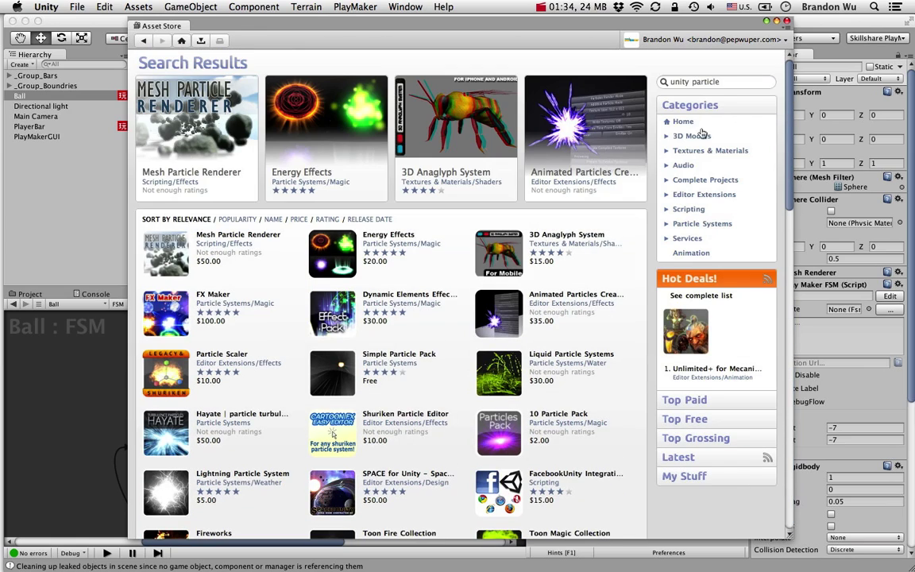
Step: Change the Asset Store search to "unity effects" and look over the results
{"action": "double_click", "coordinate": [706, 82]}
{"action": "type", "text": "effects"}
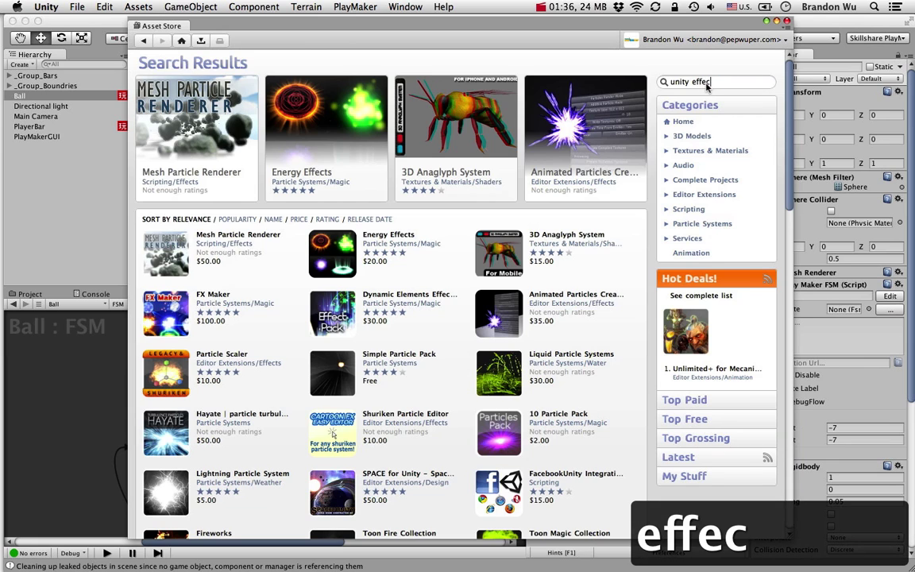
{"action": "key", "text": "Return"}
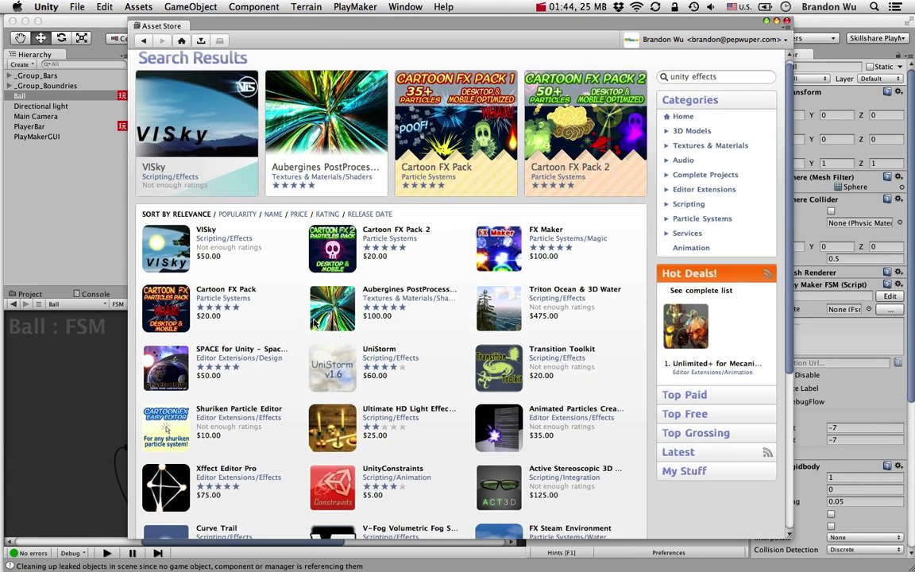
{"action": "scroll", "coordinate": [318, 318], "scroll_direction": "down", "scroll_amount": 3}
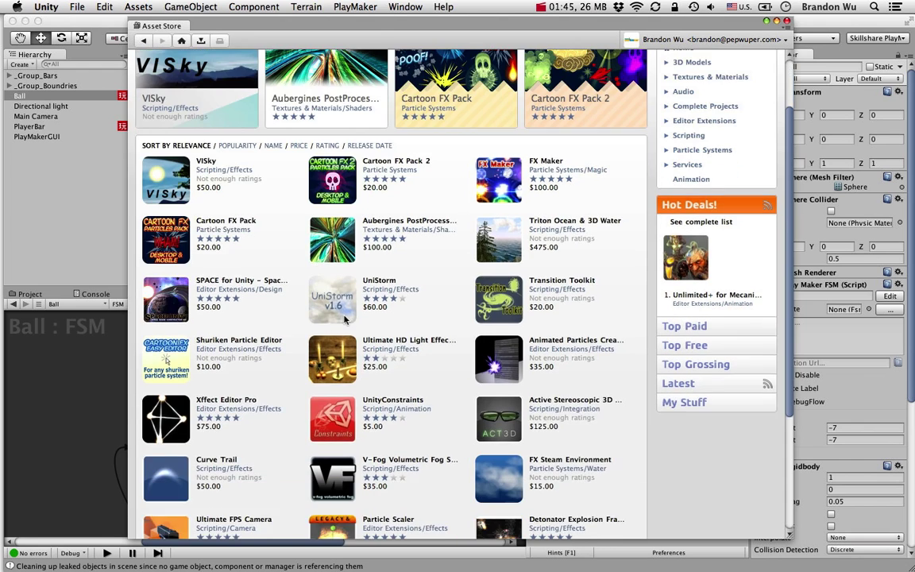
{"action": "scroll", "coordinate": [342, 318], "scroll_direction": "up", "scroll_amount": 3}
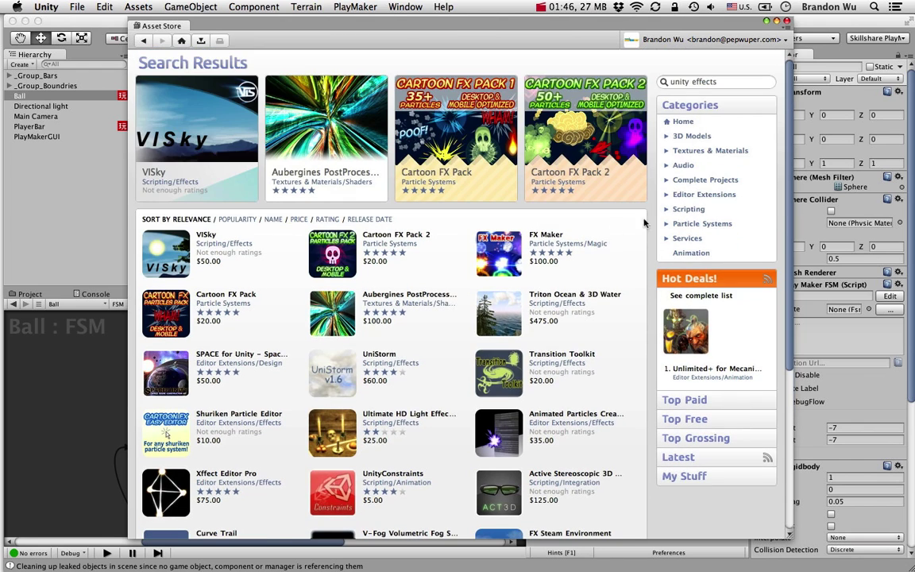
Step: Return to the Particle Systems category and examine the full package list, comparing the effects and prices on offer
{"action": "left_click", "coordinate": [696, 224]}
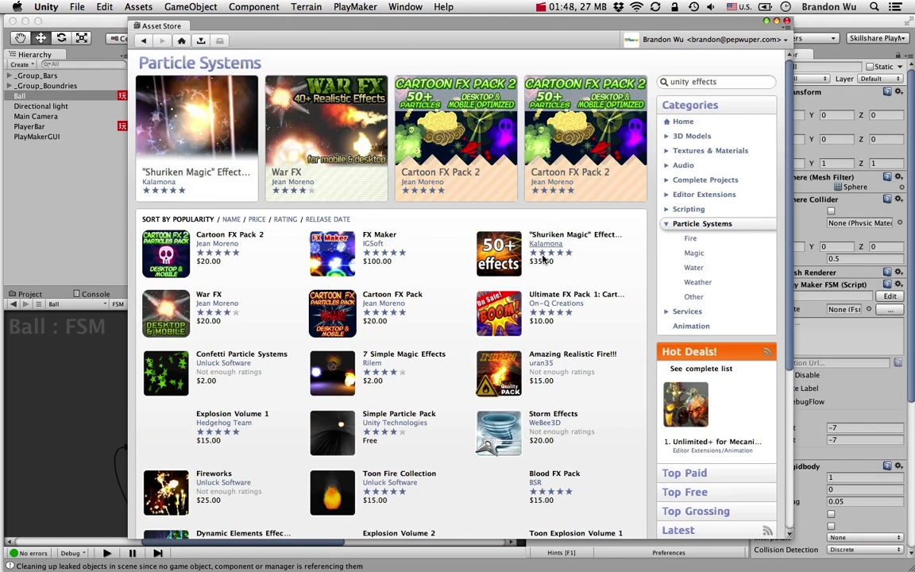
{"action": "scroll", "coordinate": [288, 356], "scroll_direction": "down", "scroll_amount": 3}
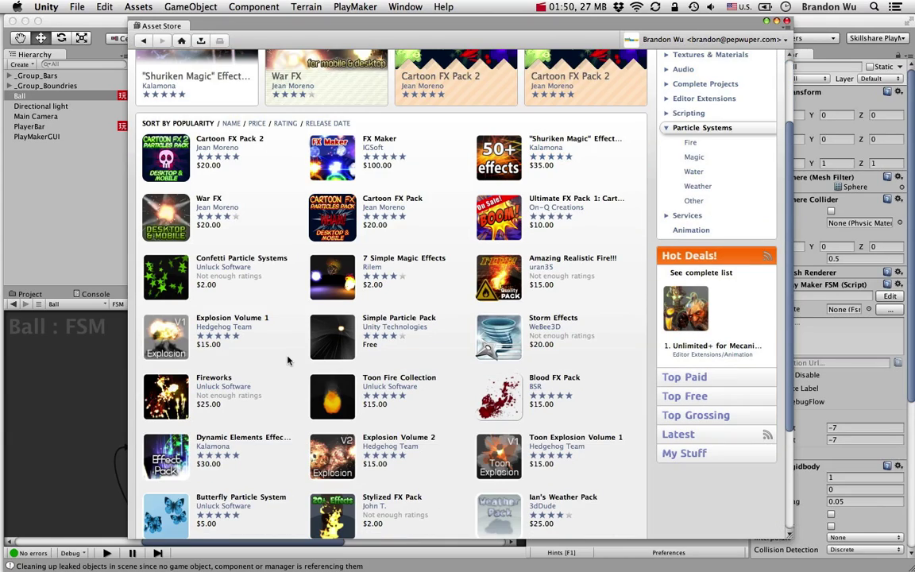
{"action": "scroll", "coordinate": [288, 361], "scroll_direction": "down", "scroll_amount": 5}
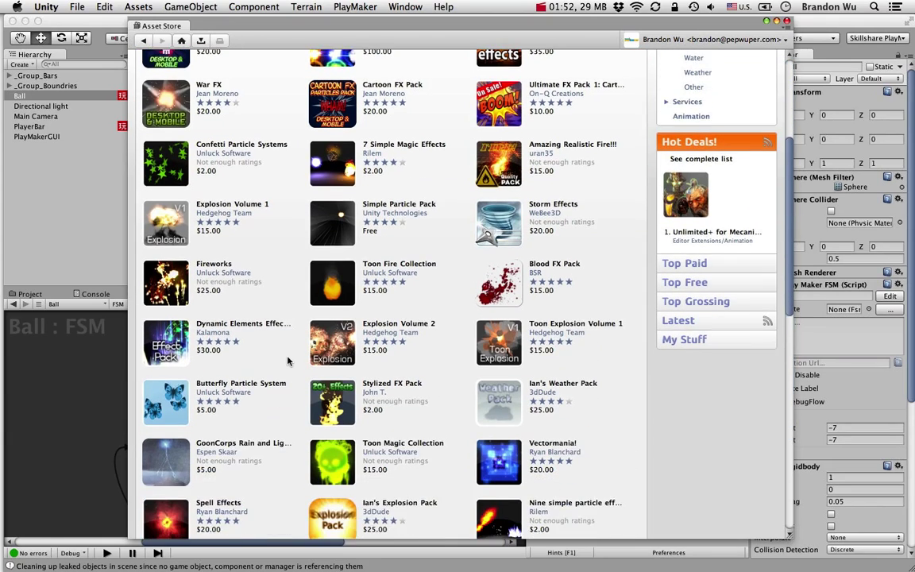
{"action": "scroll", "coordinate": [288, 361], "scroll_direction": "down", "scroll_amount": 6}
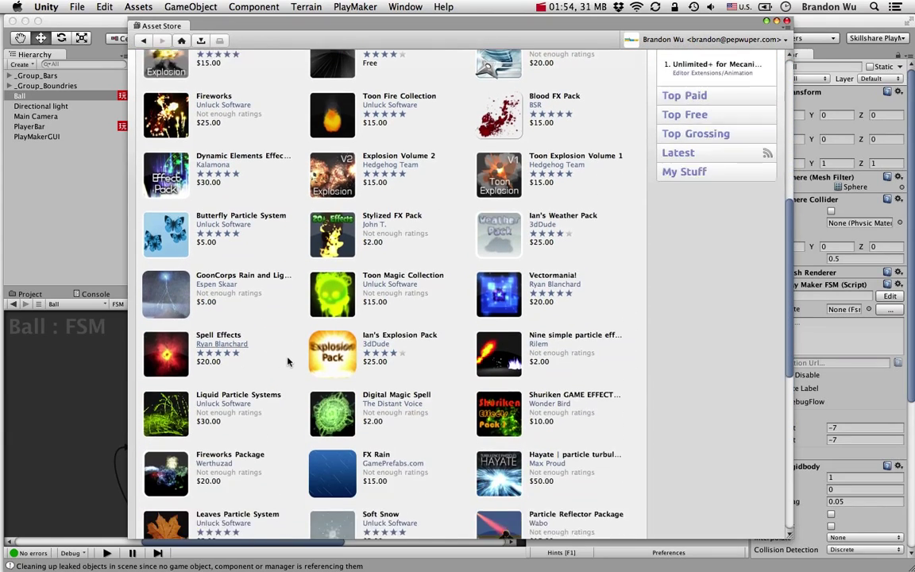
{"action": "scroll", "coordinate": [289, 361], "scroll_direction": "down", "scroll_amount": 3}
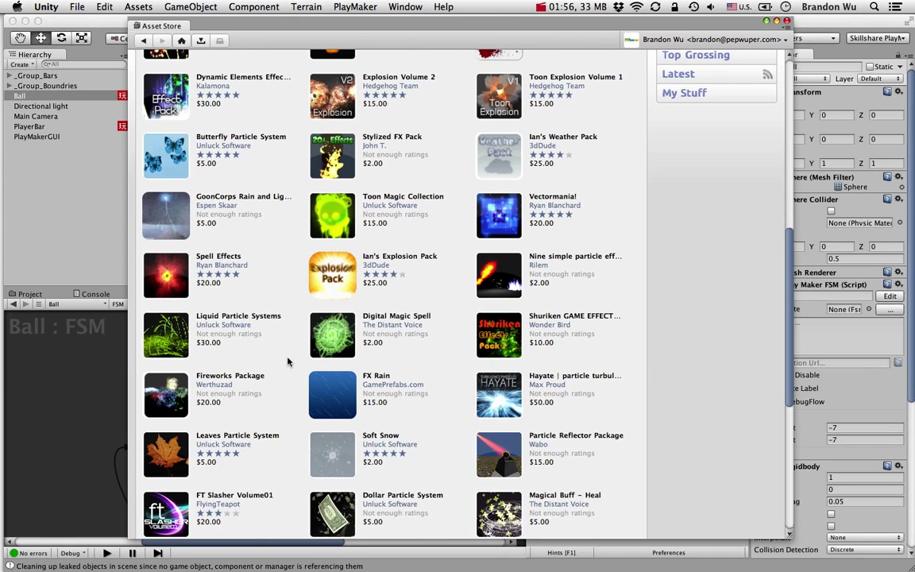
{"action": "scroll", "coordinate": [288, 362], "scroll_direction": "down", "scroll_amount": 5}
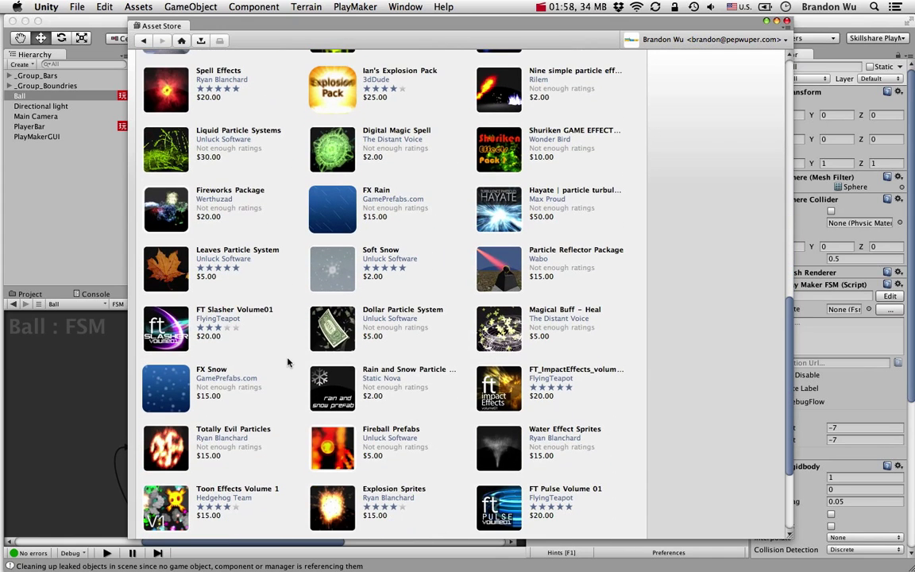
{"action": "scroll", "coordinate": [289, 361], "scroll_direction": "down", "scroll_amount": 5}
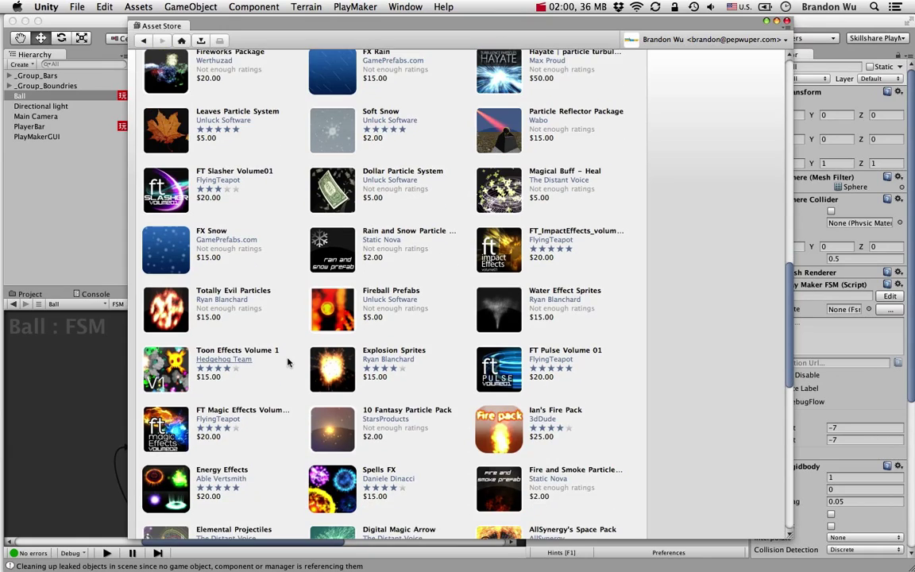
{"action": "scroll", "coordinate": [288, 362], "scroll_direction": "down", "scroll_amount": 6}
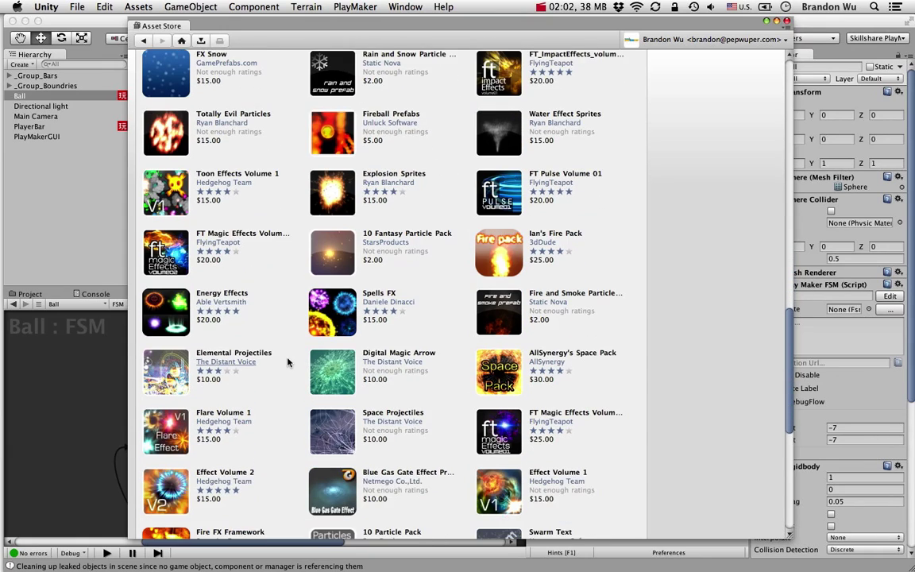
{"action": "scroll", "coordinate": [288, 361], "scroll_direction": "down", "scroll_amount": 3}
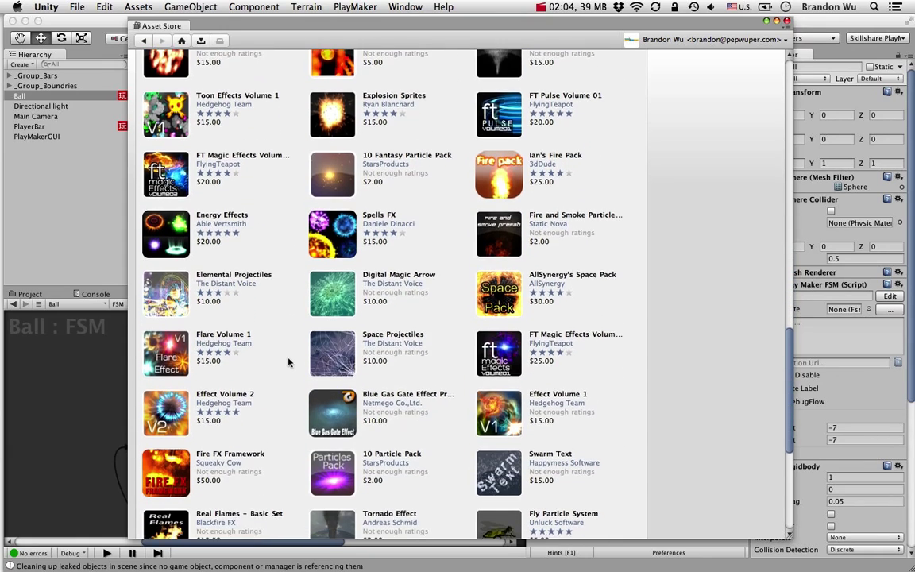
{"action": "scroll", "coordinate": [289, 361], "scroll_direction": "down", "scroll_amount": 5}
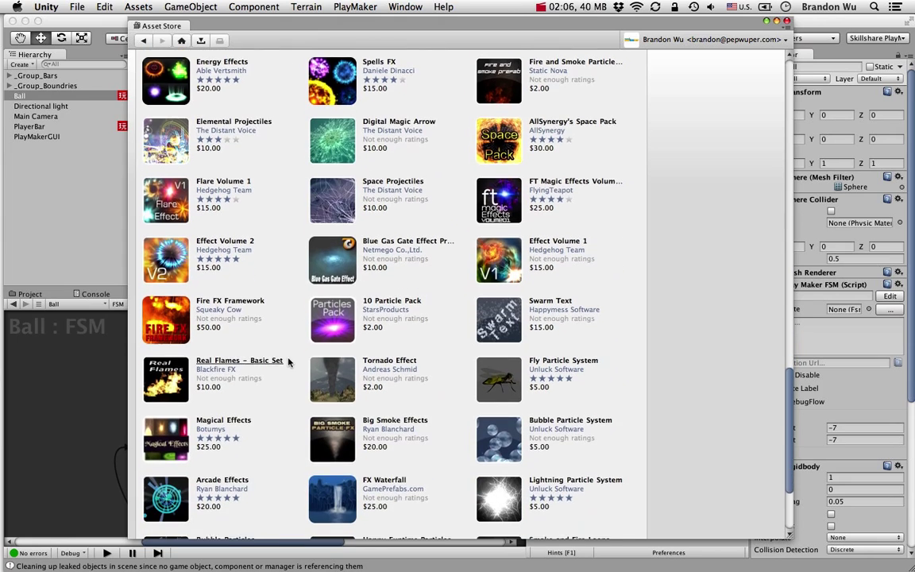
{"action": "scroll", "coordinate": [288, 361], "scroll_direction": "down", "scroll_amount": 5}
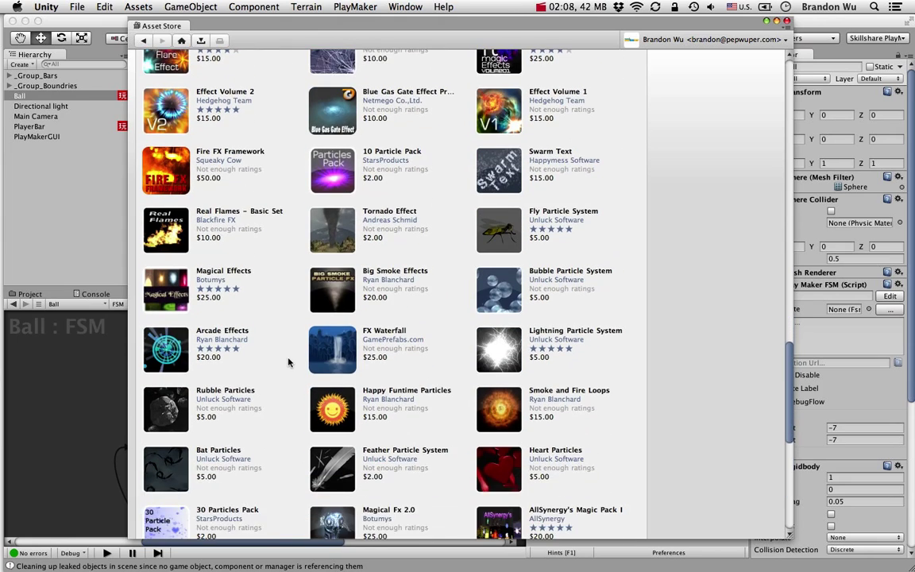
{"action": "scroll", "coordinate": [288, 361], "scroll_direction": "down", "scroll_amount": 7}
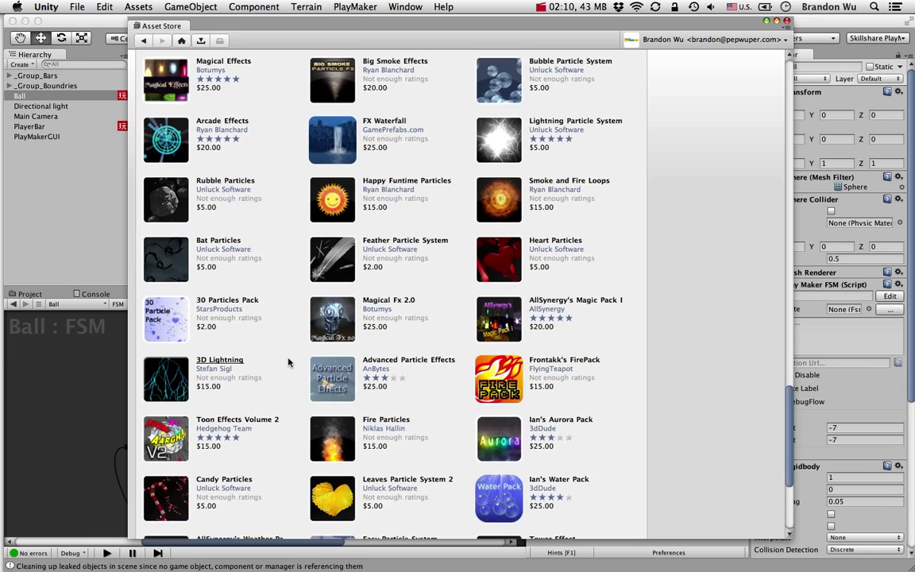
{"action": "scroll", "coordinate": [288, 362], "scroll_direction": "down", "scroll_amount": 4}
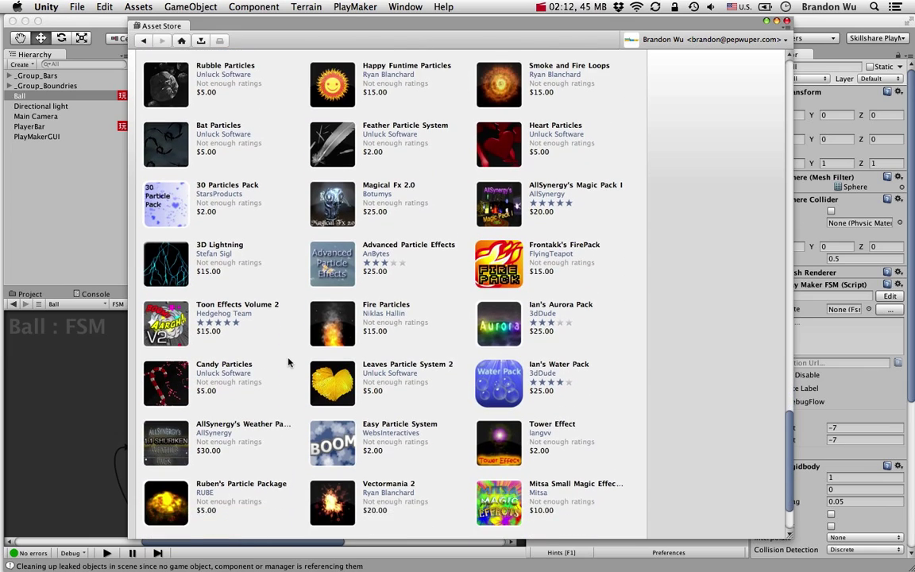
{"action": "scroll", "coordinate": [289, 362], "scroll_direction": "down", "scroll_amount": 3}
Step: Open the page of the free Simple Particle Pack by Unity Technologies
{"action": "scroll", "coordinate": [288, 362], "scroll_direction": "up", "scroll_amount": 20}
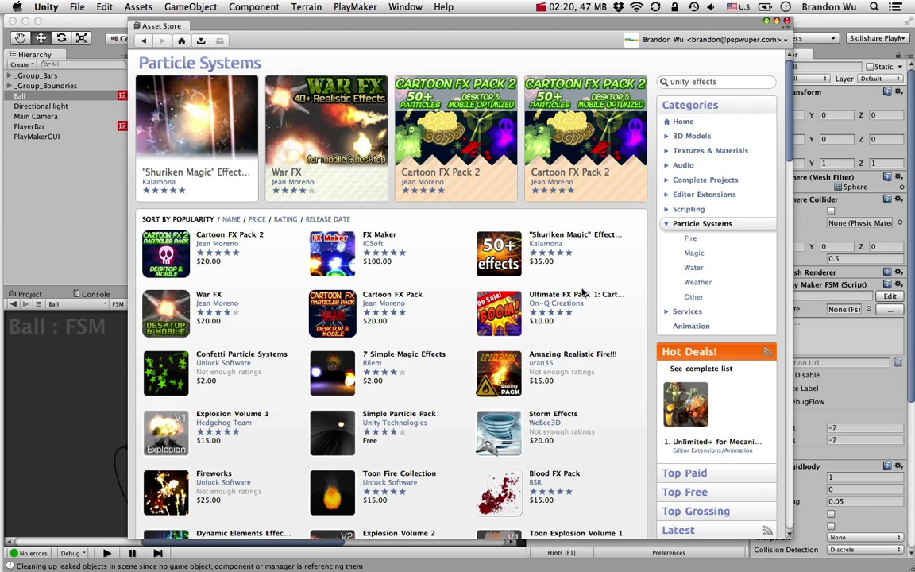
{"action": "left_click", "coordinate": [420, 415]}
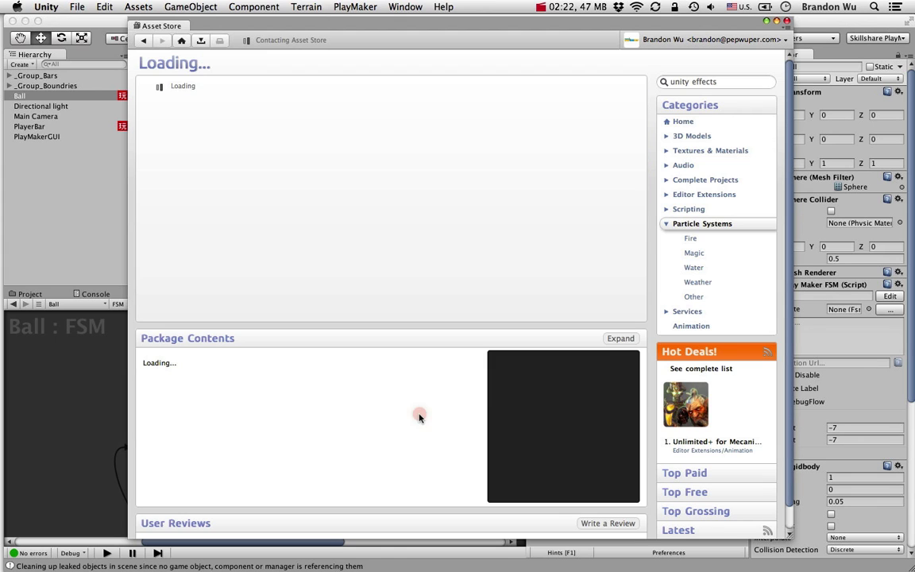
{"action": "left_click_drag", "start_coordinate": [347, 29], "coordinate": [339, 24]}
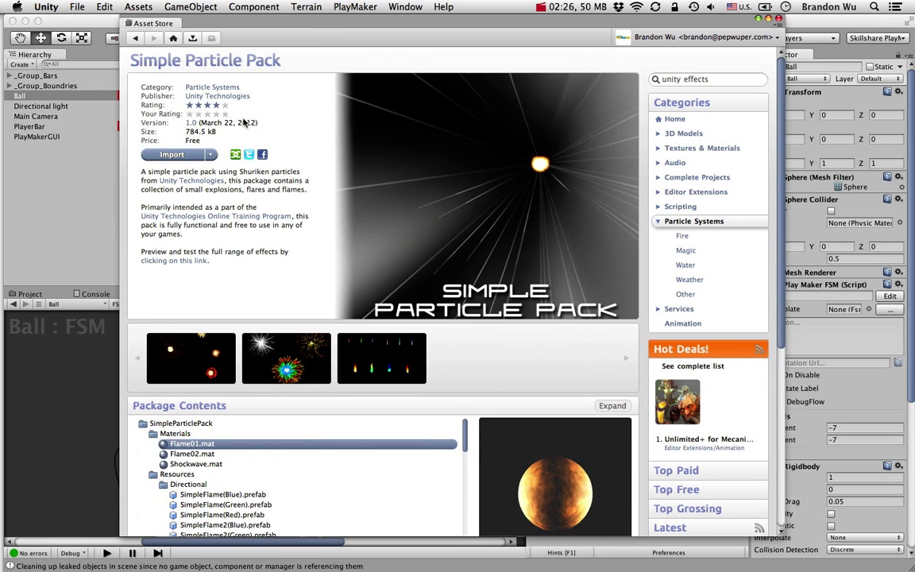
Step: Import all items of the Simple Particle Pack into the project and show the project's assets
{"action": "left_click", "coordinate": [170, 154]}
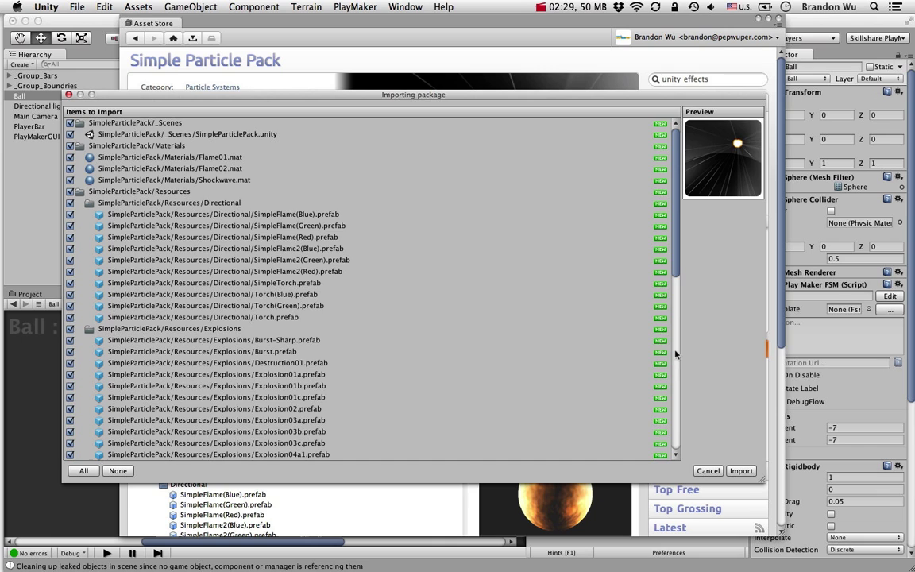
{"action": "left_click", "coordinate": [740, 470]}
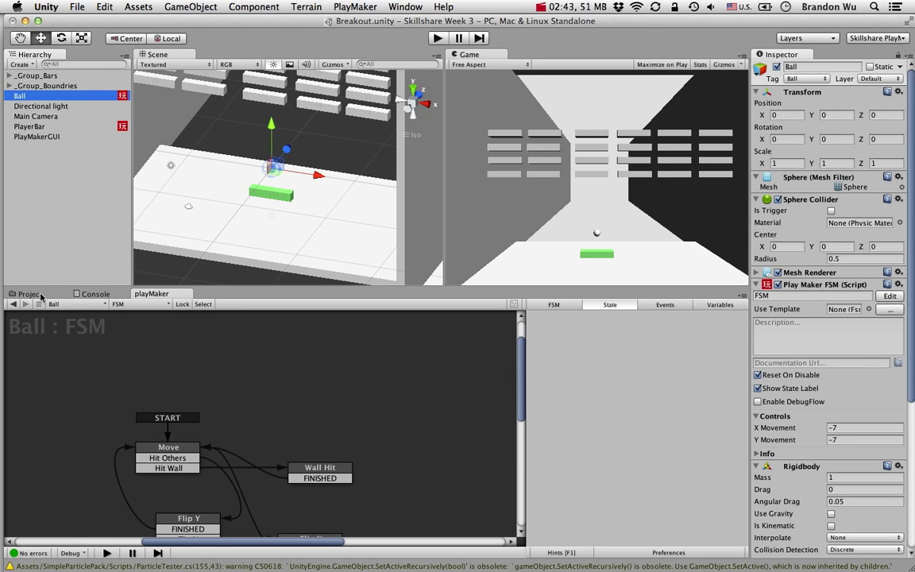
{"action": "left_click", "coordinate": [38, 295]}
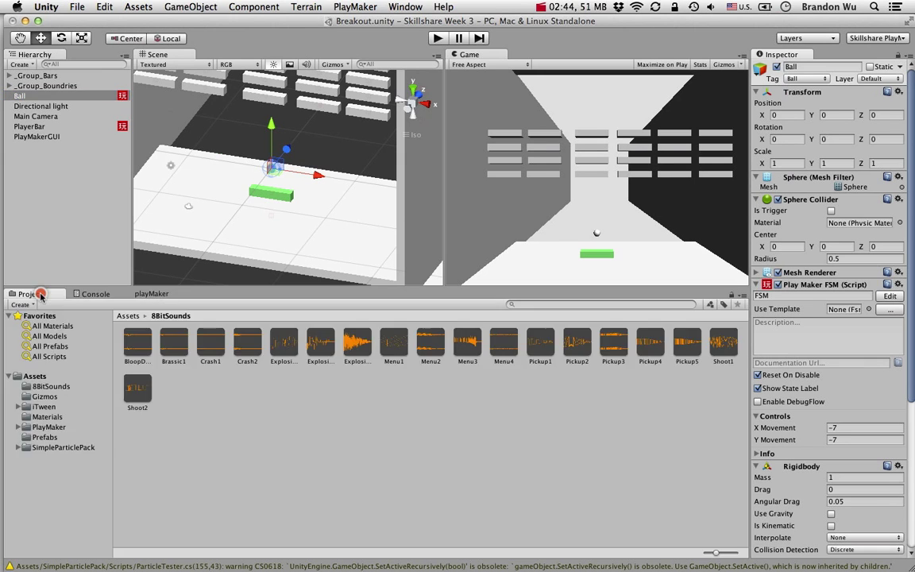
Step: Look through the _Scenes, Materials, Resources, Textures and Scripts folders of the imported SimpleParticlePack
{"action": "left_click", "coordinate": [60, 449]}
{"action": "left_click", "coordinate": [17, 447]}
{"action": "left_click", "coordinate": [49, 458]}
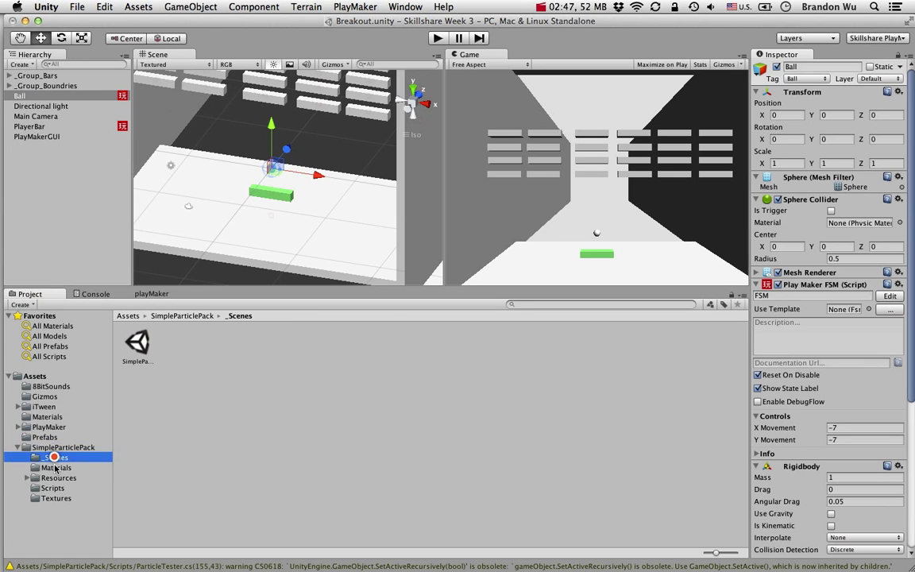
{"action": "left_click", "coordinate": [56, 467]}
{"action": "left_click", "coordinate": [57, 478]}
{"action": "left_click", "coordinate": [55, 498]}
{"action": "left_click", "coordinate": [49, 487]}
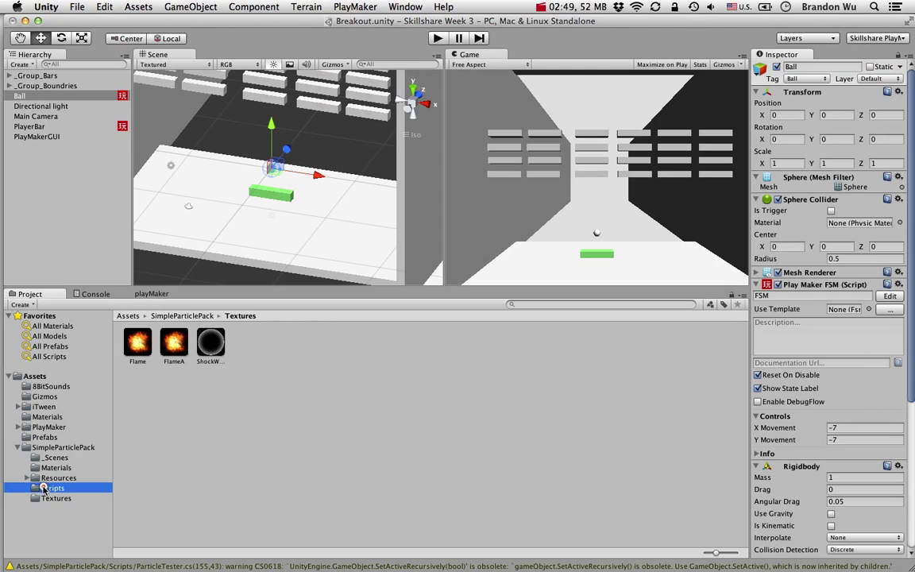
Step: Examine the prefabs in the Directional, Explosions and Flares subfolders of the pack's Resources folder
{"action": "left_click", "coordinate": [27, 478]}
{"action": "left_click", "coordinate": [58, 488]}
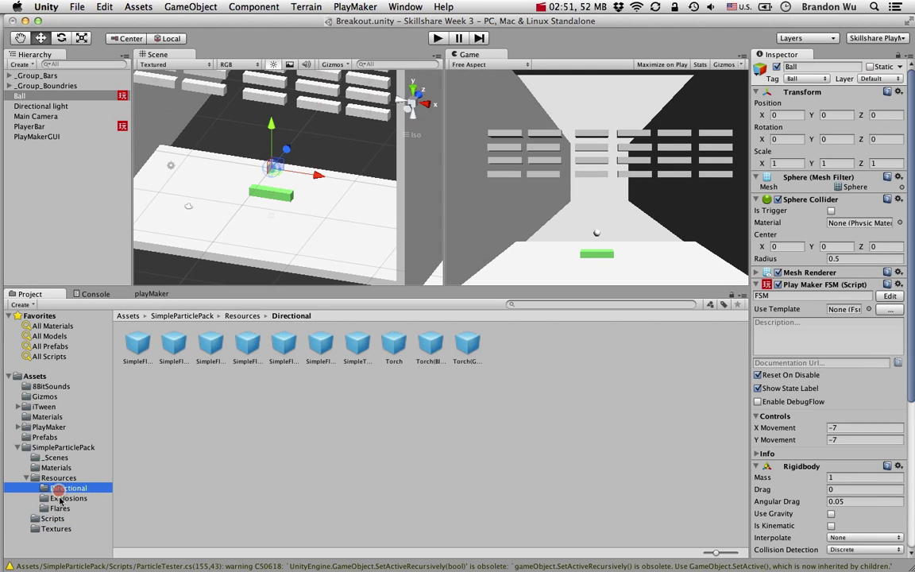
{"action": "left_click", "coordinate": [59, 498]}
{"action": "left_click", "coordinate": [60, 508]}
{"action": "left_click", "coordinate": [57, 477]}
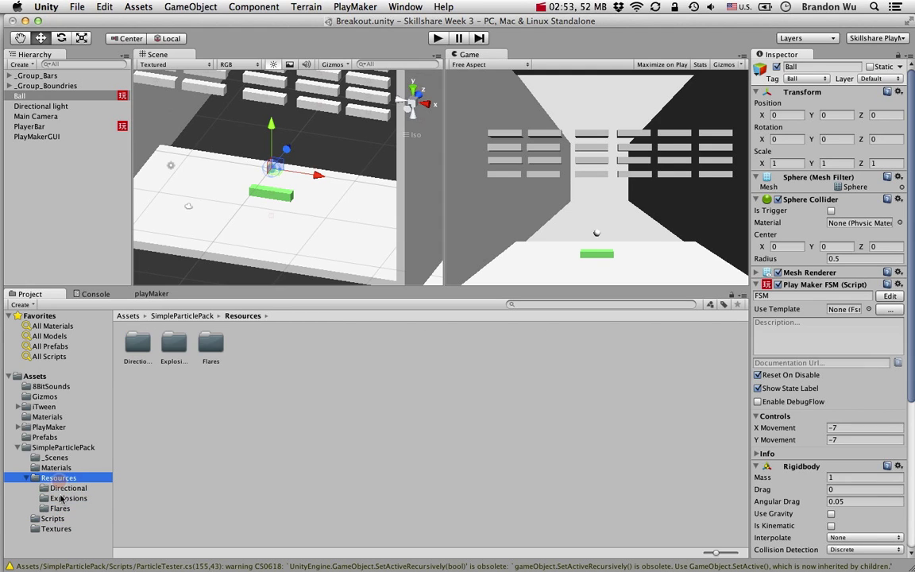
{"action": "left_click", "coordinate": [69, 488]}
{"action": "left_click", "coordinate": [65, 498]}
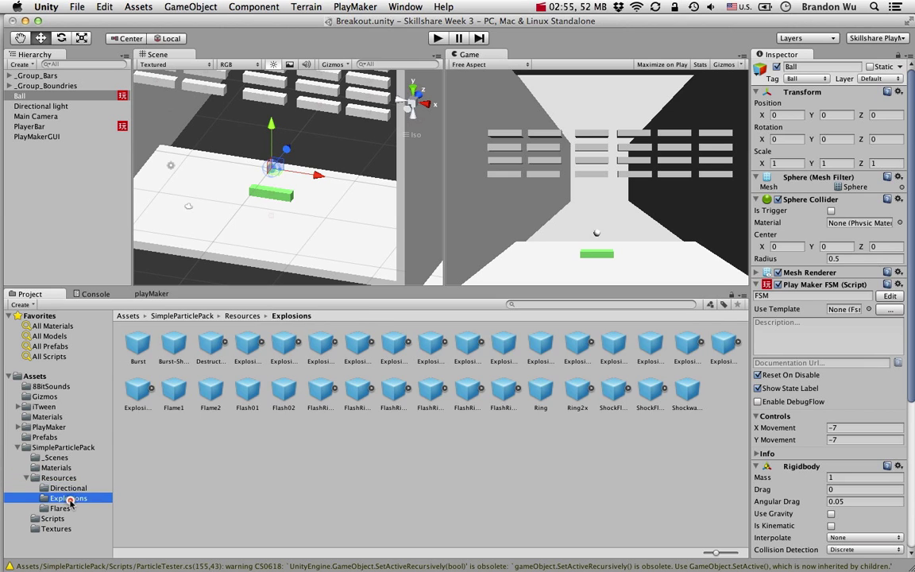
{"action": "left_click", "coordinate": [65, 507]}
{"action": "left_click", "coordinate": [65, 498]}
Step: Expand _Group_Bars, inspect several of its Bar objects, and collapse the group
{"action": "scroll", "coordinate": [178, 261], "scroll_direction": "down", "scroll_amount": 5}
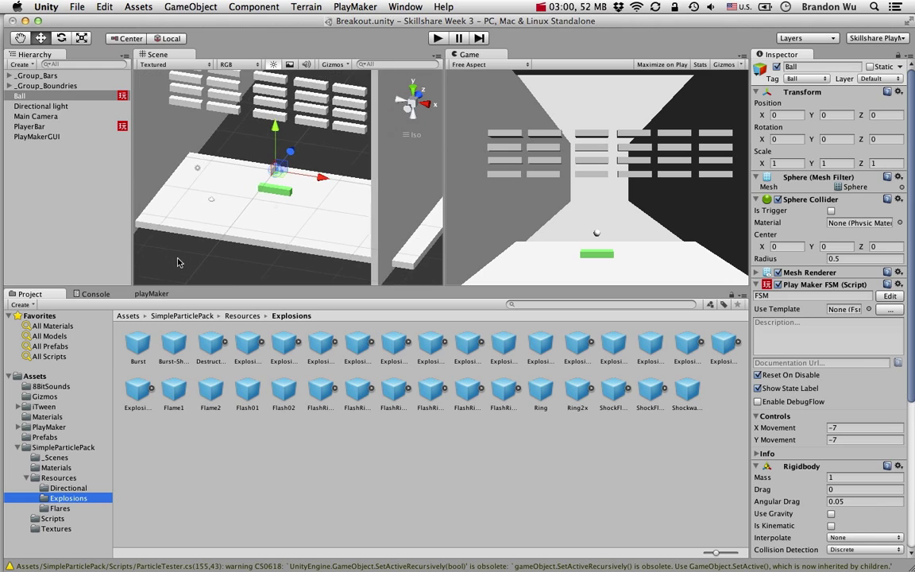
{"action": "left_click", "coordinate": [9, 75]}
{"action": "left_click", "coordinate": [45, 95]}
{"action": "left_click", "coordinate": [52, 149]}
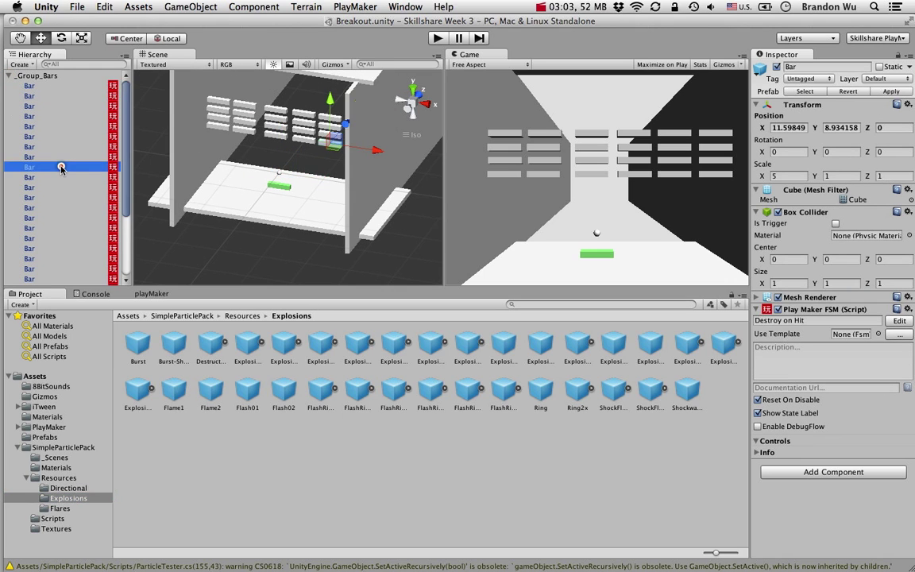
{"action": "left_click", "coordinate": [10, 75]}
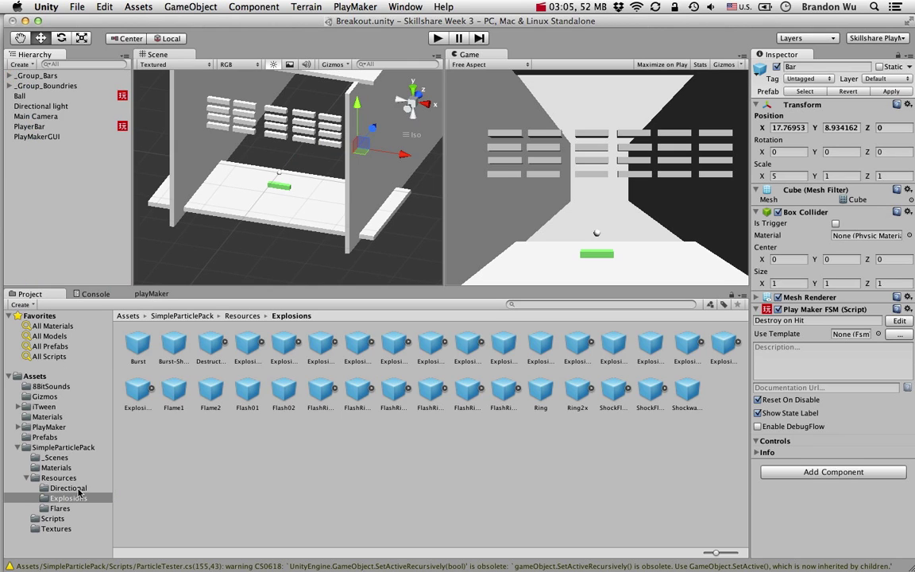
Step: Show the pack's prefabs as a list with full names and browse the Directional, Explosions and Flares folders
{"action": "left_click", "coordinate": [74, 448]}
{"action": "left_click", "coordinate": [70, 488]}
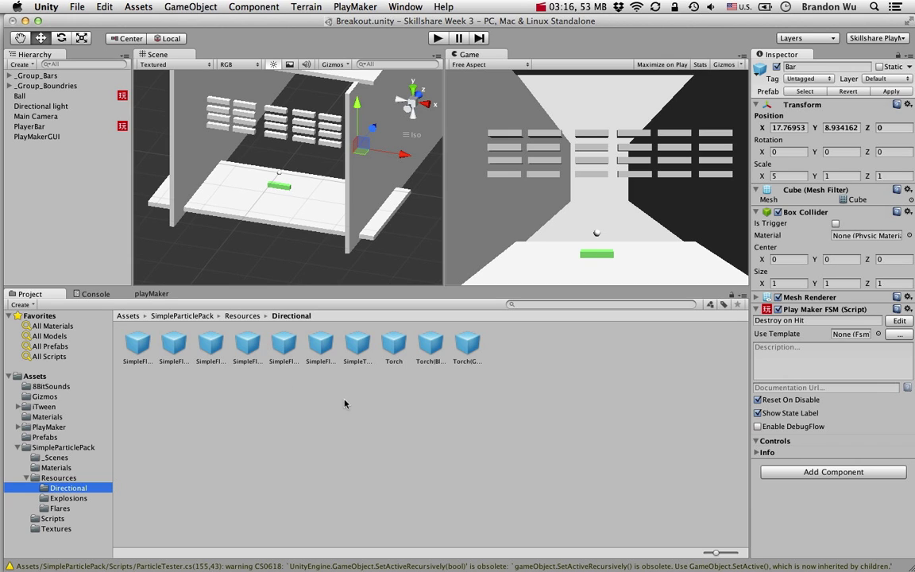
{"action": "left_click_drag", "start_coordinate": [721, 556], "coordinate": [704, 554]}
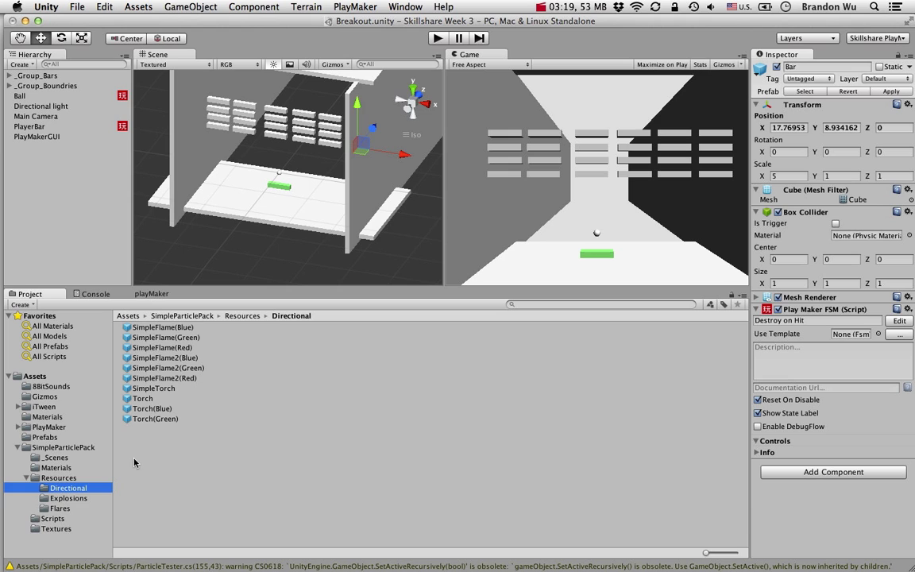
{"action": "left_click", "coordinate": [70, 498]}
{"action": "left_click", "coordinate": [76, 507]}
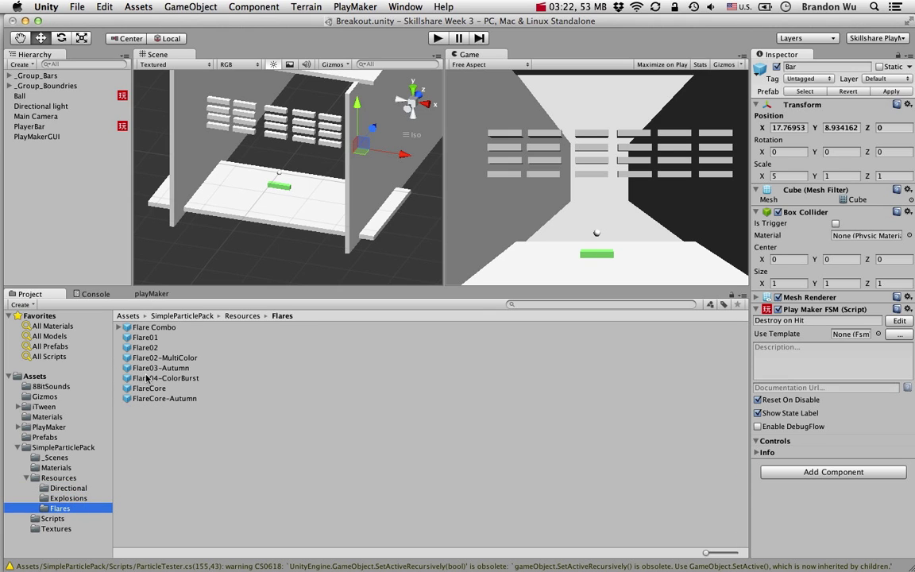
Step: Place the Flare Combo prefab in the scene beside the player bar and frame it up close
{"action": "left_click_drag", "start_coordinate": [153, 329], "coordinate": [300, 196]}
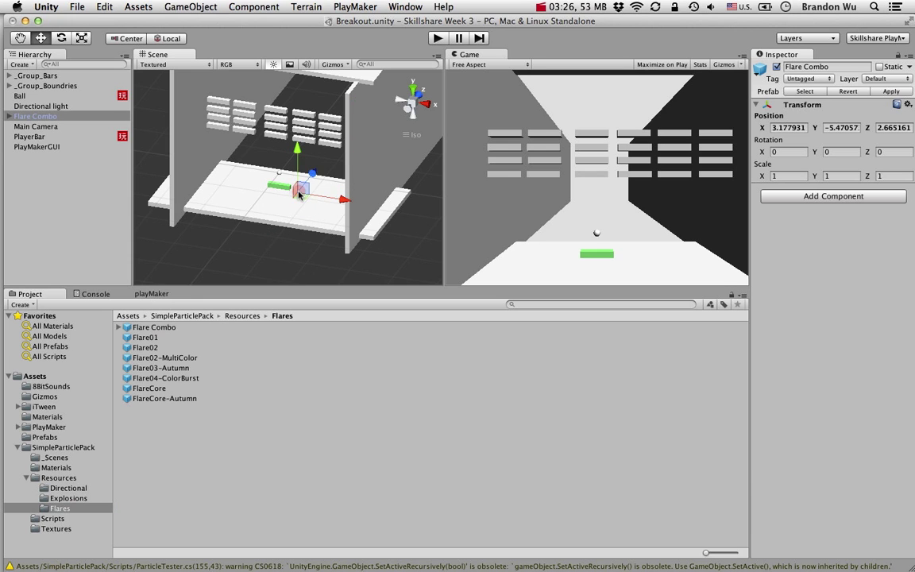
{"action": "key", "text": "f"}
{"action": "scroll", "coordinate": [317, 211], "scroll_direction": "up", "scroll_amount": 10}
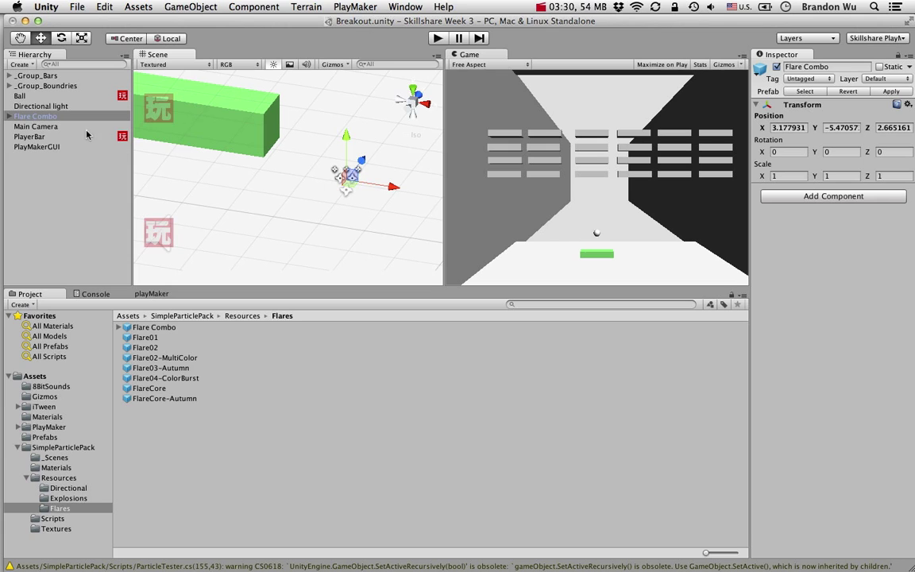
{"action": "right_click_drag", "start_coordinate": [261, 187], "coordinate": [350, 168]}
{"action": "middle_click_drag", "start_coordinate": [290, 220], "coordinate": [316, 142]}
Step: Preview the Christmas Flare and Christmas Flare2 effects inside Flare Combo and delete Flare Combo from the scene
{"action": "left_click", "coordinate": [9, 117]}
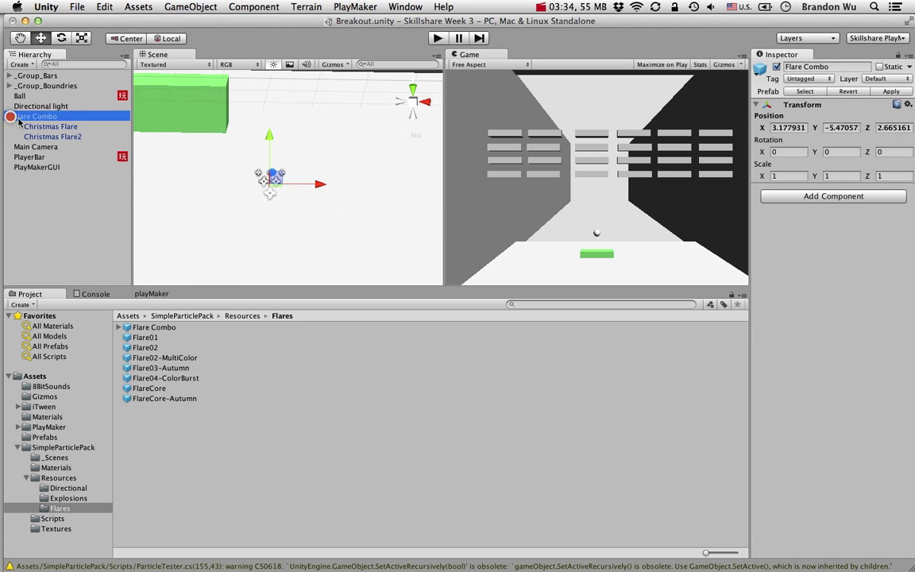
{"action": "left_click", "coordinate": [64, 127]}
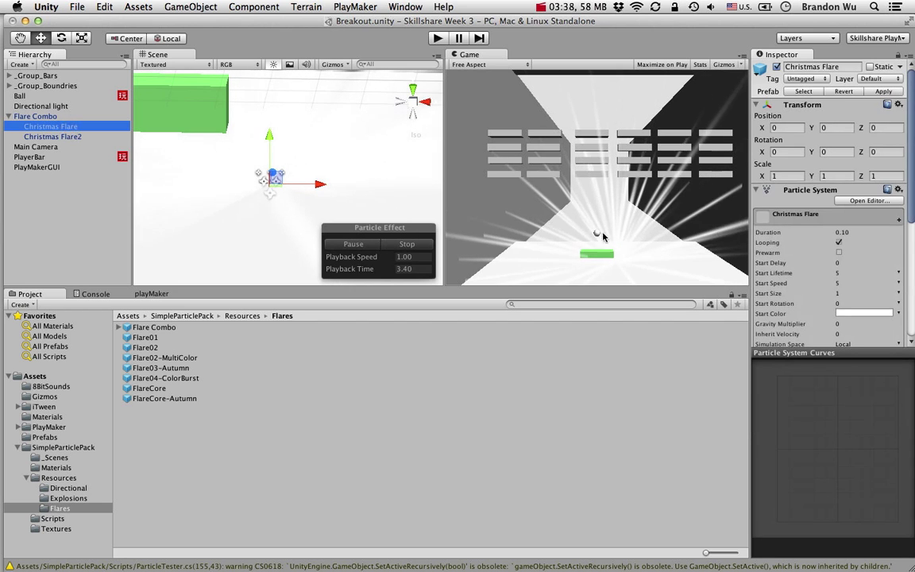
{"action": "left_click", "coordinate": [78, 136]}
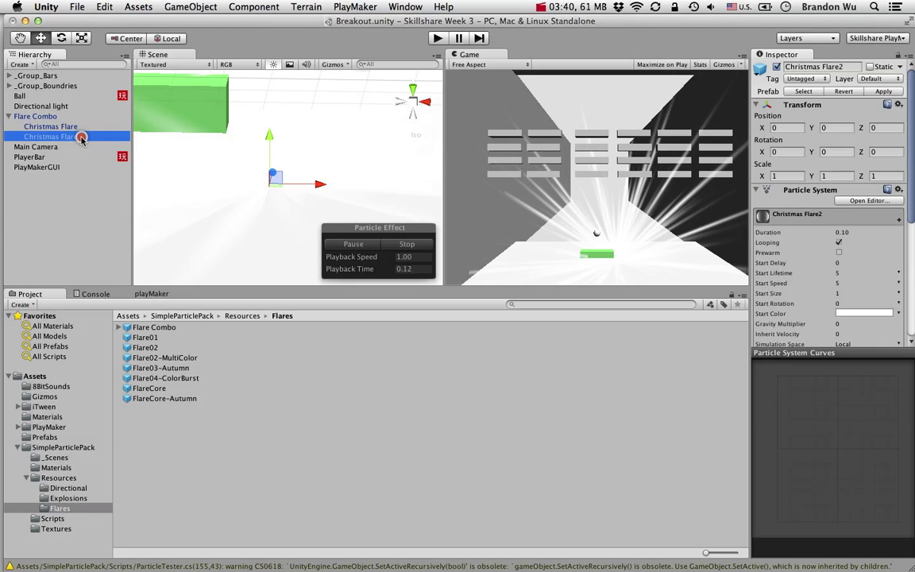
{"action": "left_click", "coordinate": [341, 230]}
{"action": "left_click", "coordinate": [355, 245]}
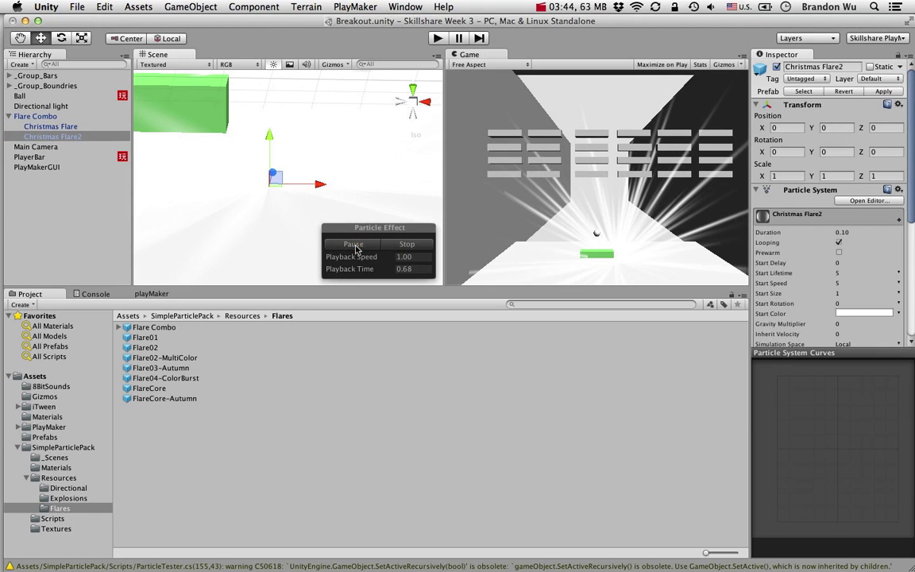
{"action": "left_click", "coordinate": [35, 116]}
{"action": "key", "text": "super+BackSpace"}
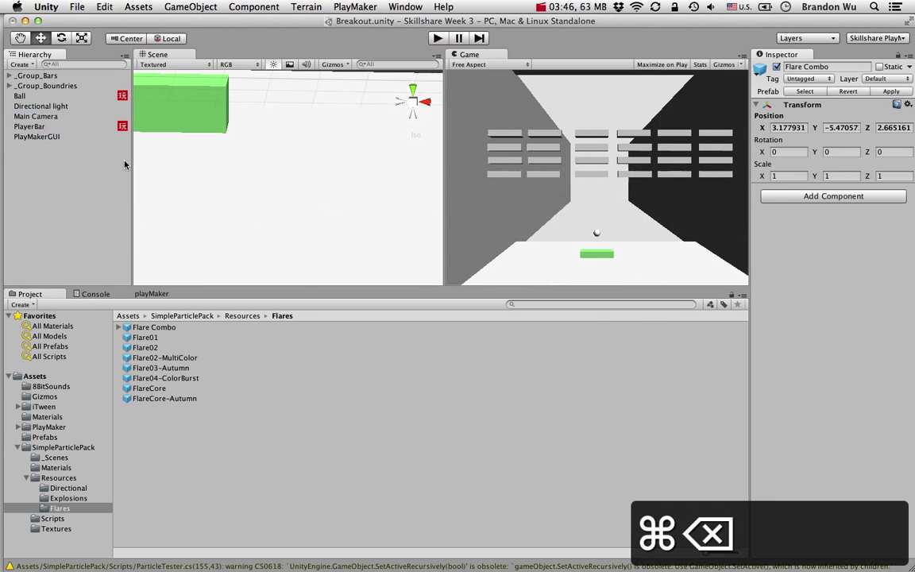
Step: Place the Flare01 prefab in the scene to preview it, stop the playback, and delete it
{"action": "left_click_drag", "start_coordinate": [147, 337], "coordinate": [247, 176]}
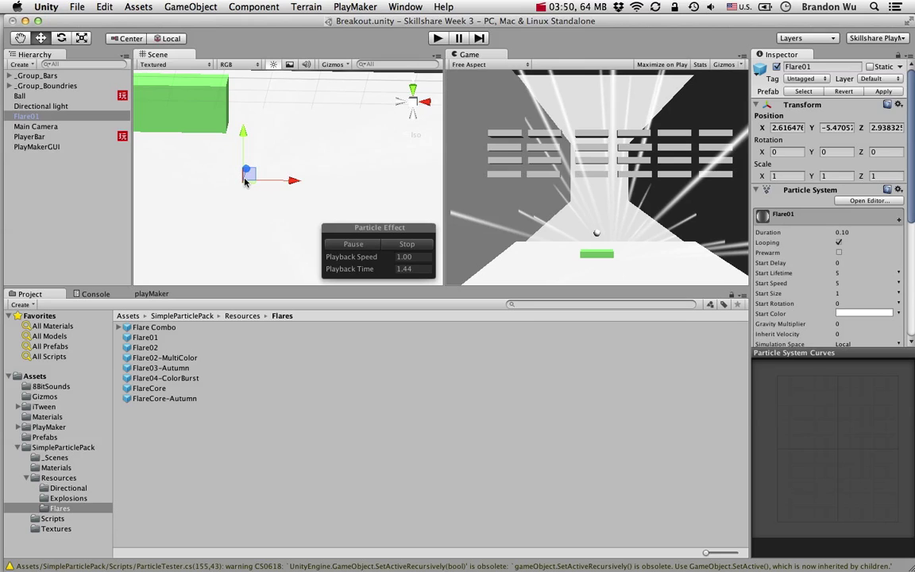
{"action": "left_click", "coordinate": [406, 243]}
{"action": "left_click", "coordinate": [96, 106]}
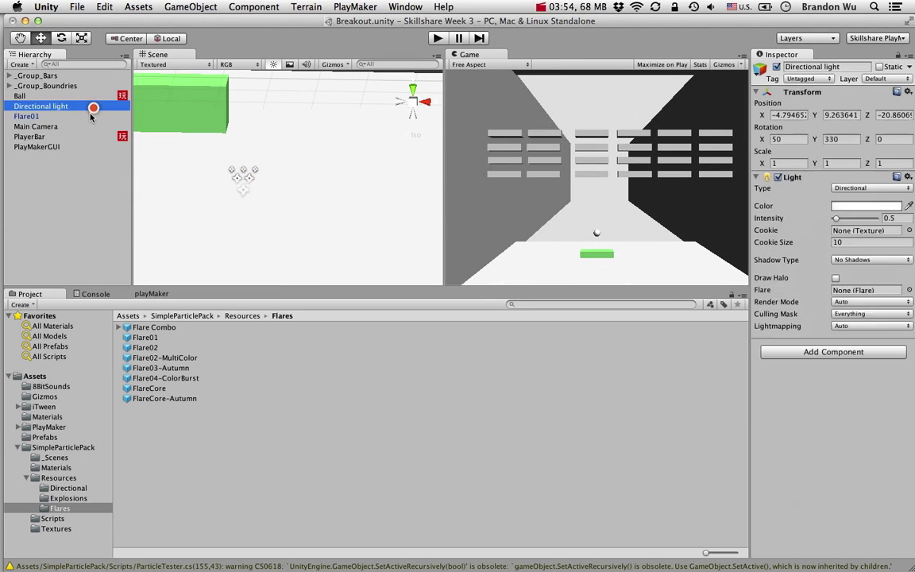
{"action": "left_click", "coordinate": [100, 116]}
{"action": "key", "text": "super+BackSpace"}
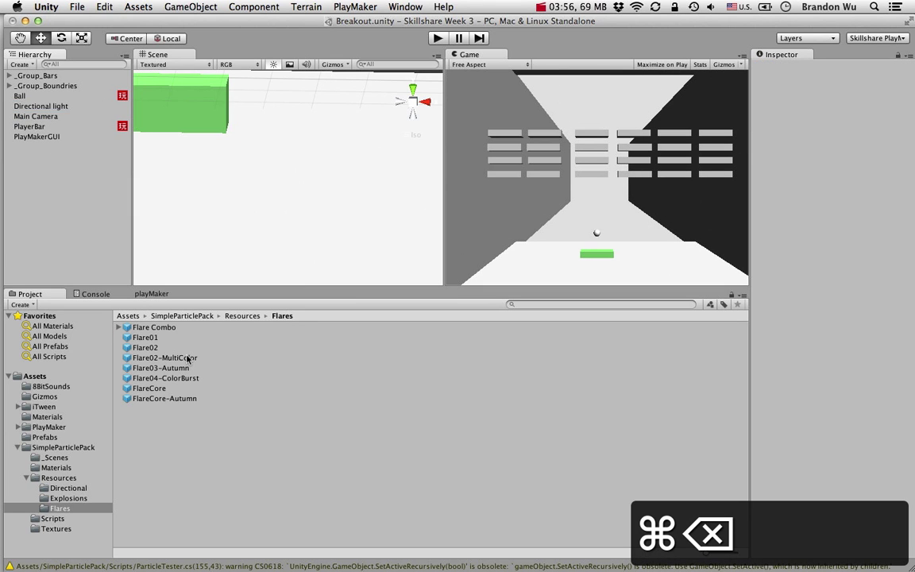
Step: Preview the Flare02-MultiColor prefab in the scene, review its Particle System settings, and delete it
{"action": "left_click_drag", "start_coordinate": [188, 359], "coordinate": [268, 186]}
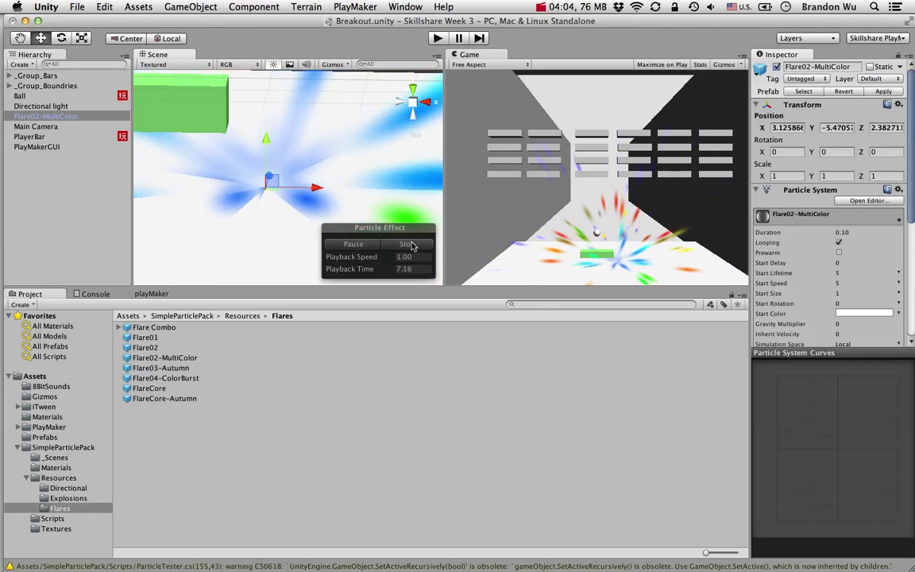
{"action": "scroll", "coordinate": [814, 287], "scroll_direction": "down", "scroll_amount": 2}
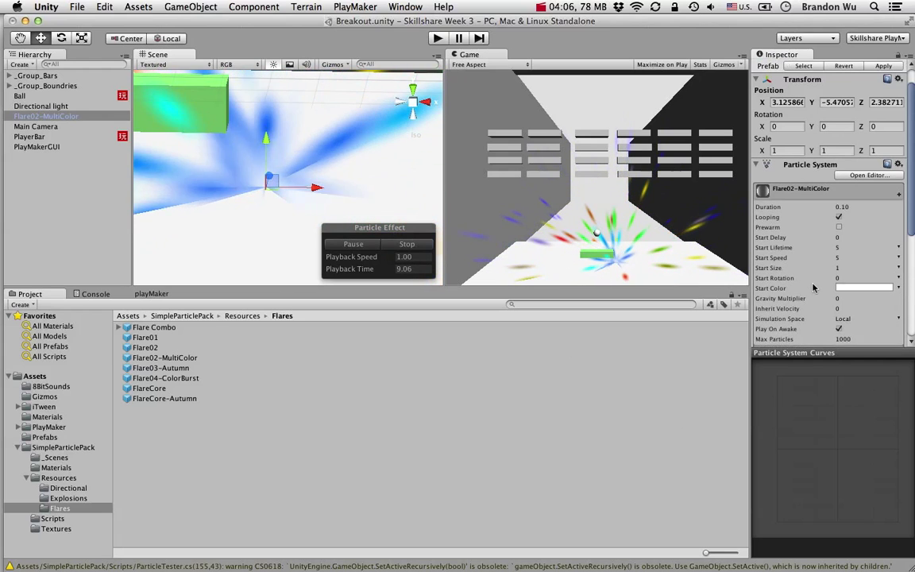
{"action": "scroll", "coordinate": [814, 288], "scroll_direction": "down", "scroll_amount": 2}
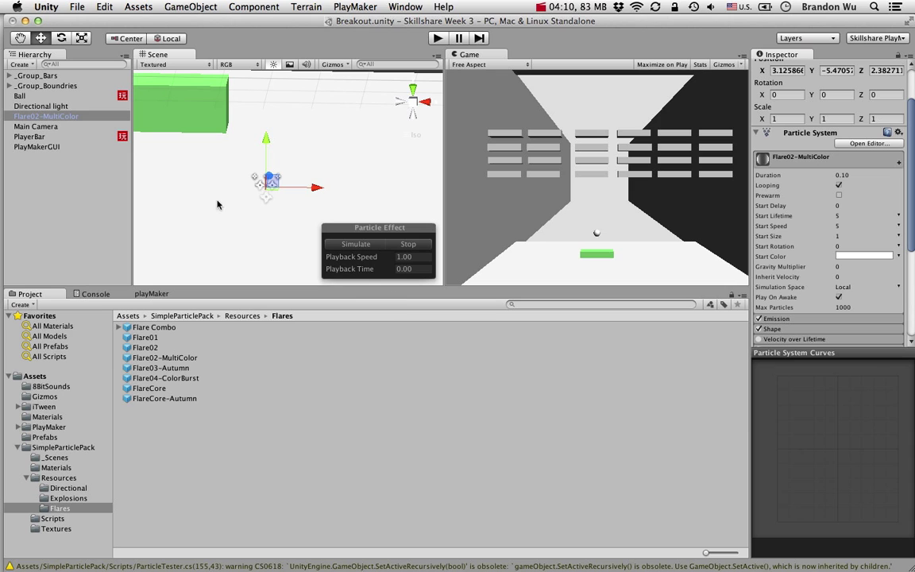
{"action": "left_click", "coordinate": [59, 116]}
{"action": "key", "text": "super+BackSpace"}
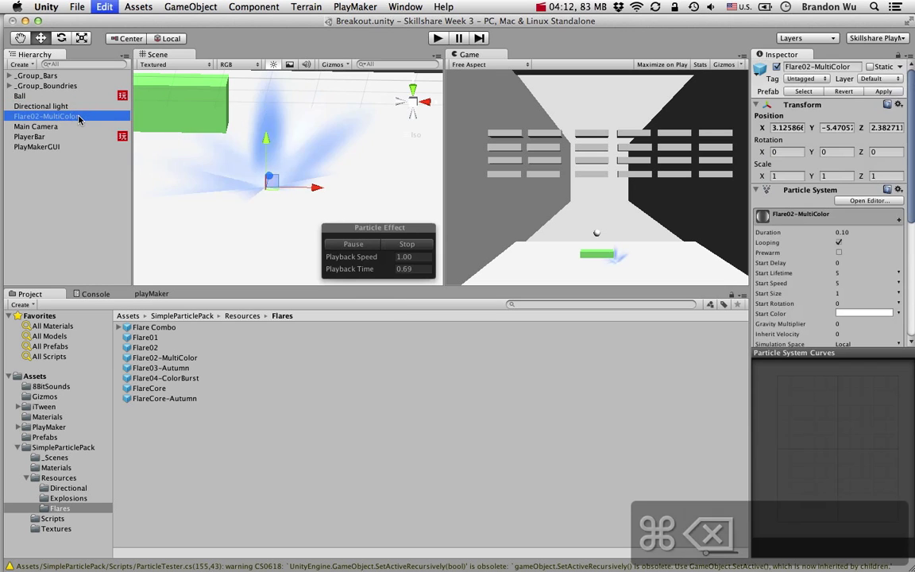
Step: Place the Burst prefab from the Explosions folder in the scene, replay its effect, and delete it
{"action": "left_click", "coordinate": [79, 498]}
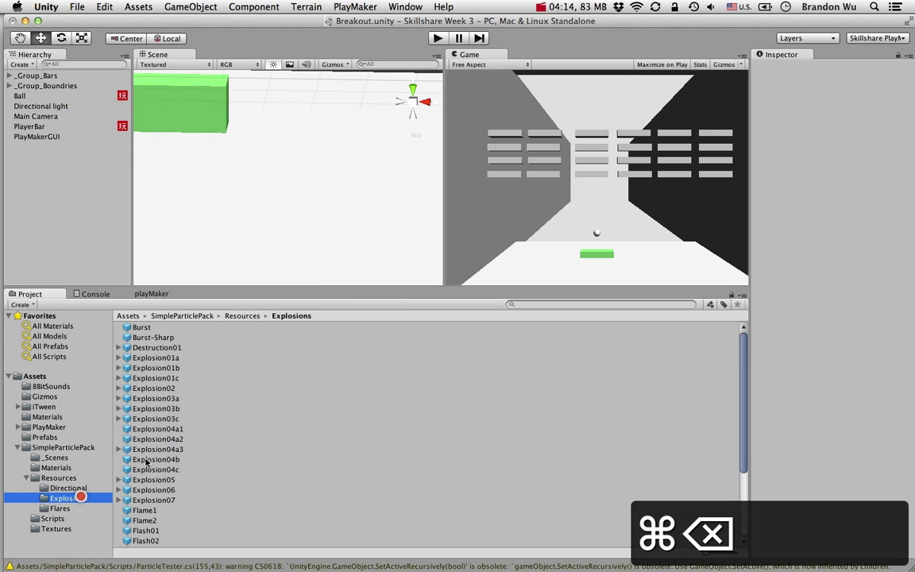
{"action": "scroll", "coordinate": [170, 400], "scroll_direction": "down", "scroll_amount": 5}
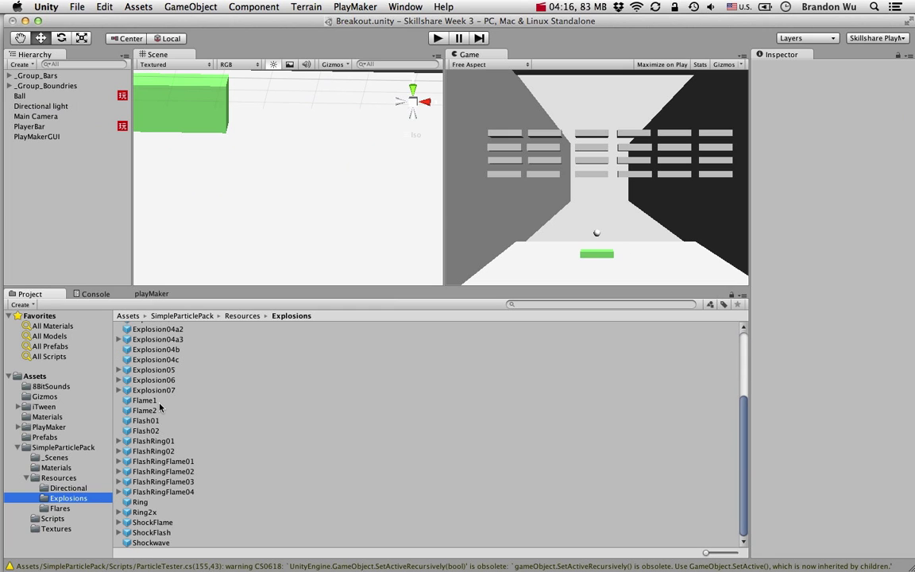
{"action": "scroll", "coordinate": [159, 509], "scroll_direction": "up", "scroll_amount": 5}
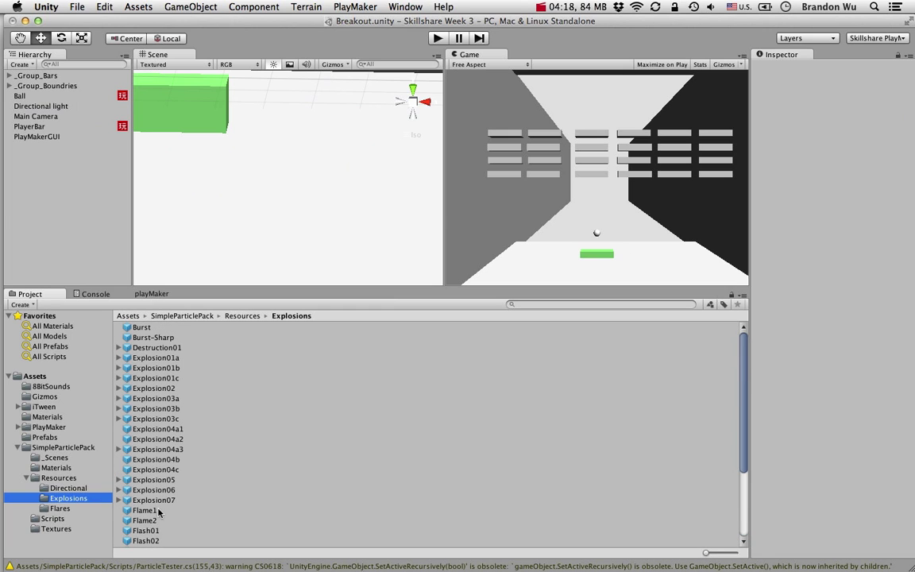
{"action": "left_click_drag", "start_coordinate": [142, 327], "coordinate": [302, 152]}
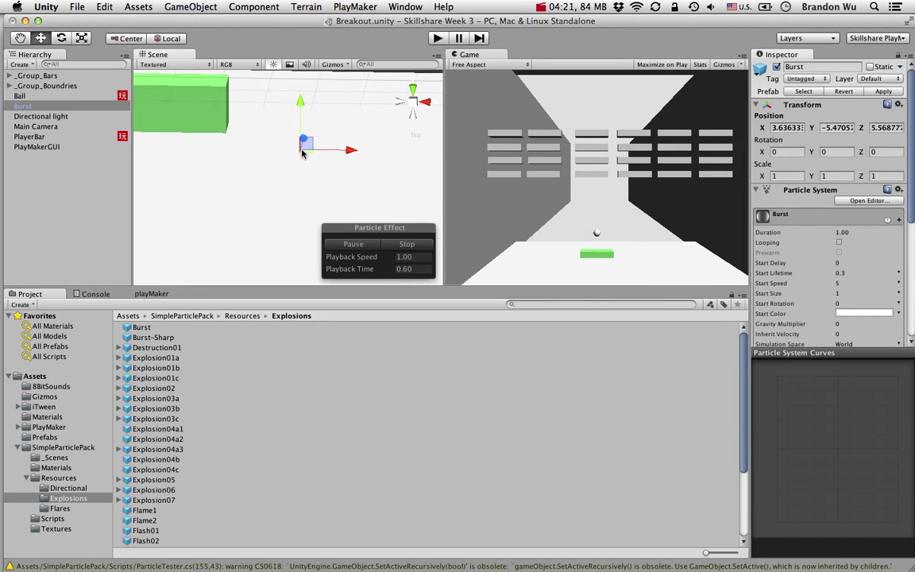
{"action": "left_click", "coordinate": [353, 243]}
{"action": "left_click", "coordinate": [407, 244]}
{"action": "left_click", "coordinate": [357, 244]}
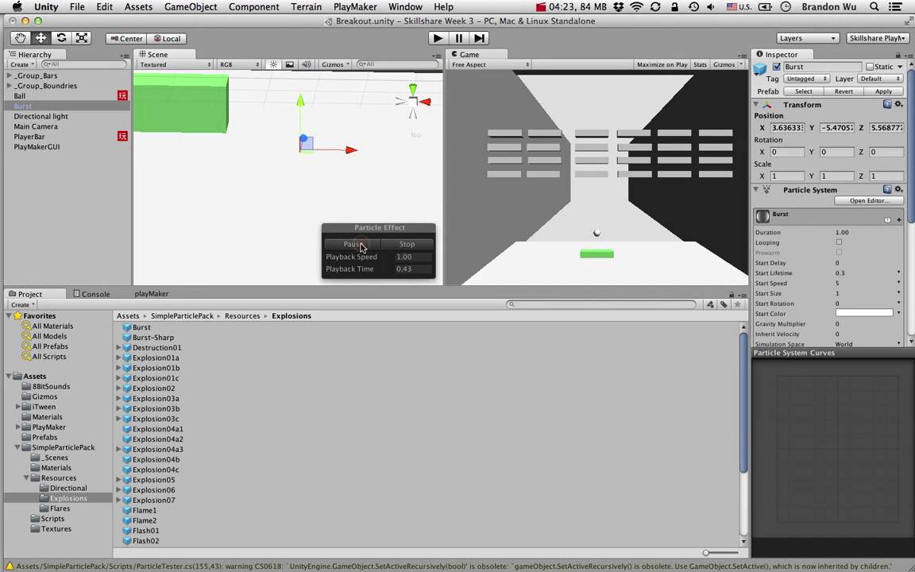
{"action": "left_click", "coordinate": [406, 244]}
{"action": "left_click", "coordinate": [48, 107]}
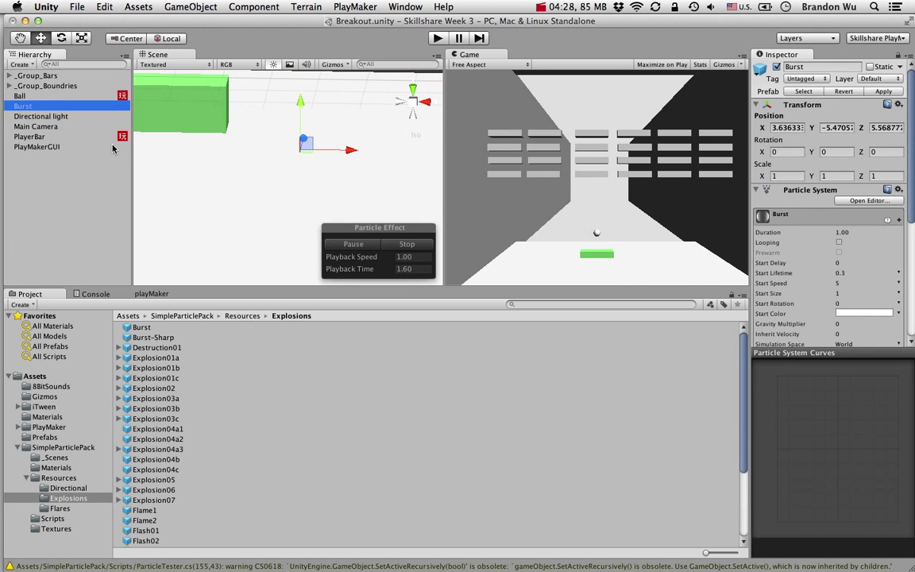
{"action": "key", "text": "super+BackSpace"}
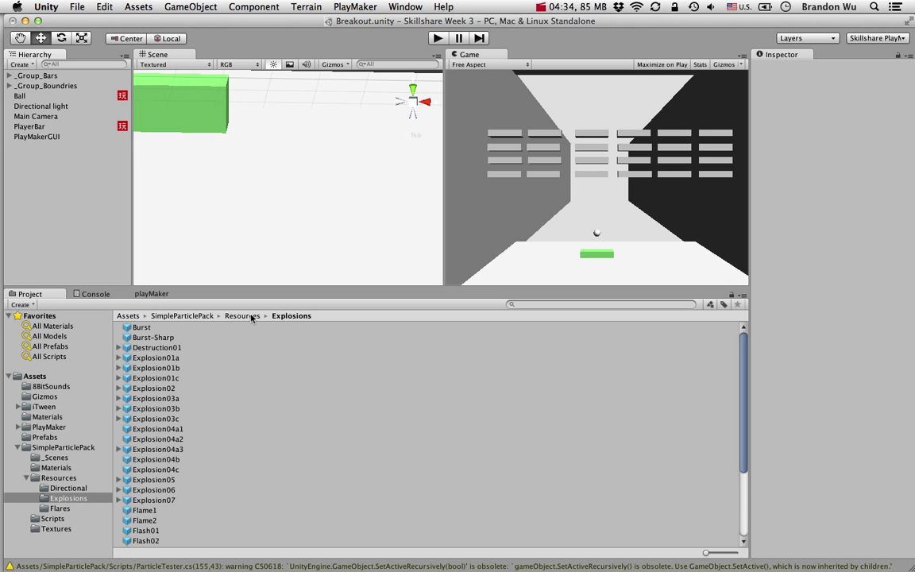
Step: Select the Ball, frame it in the scene view, and open its FSM in the PlayMaker editor
{"action": "left_click", "coordinate": [65, 96]}
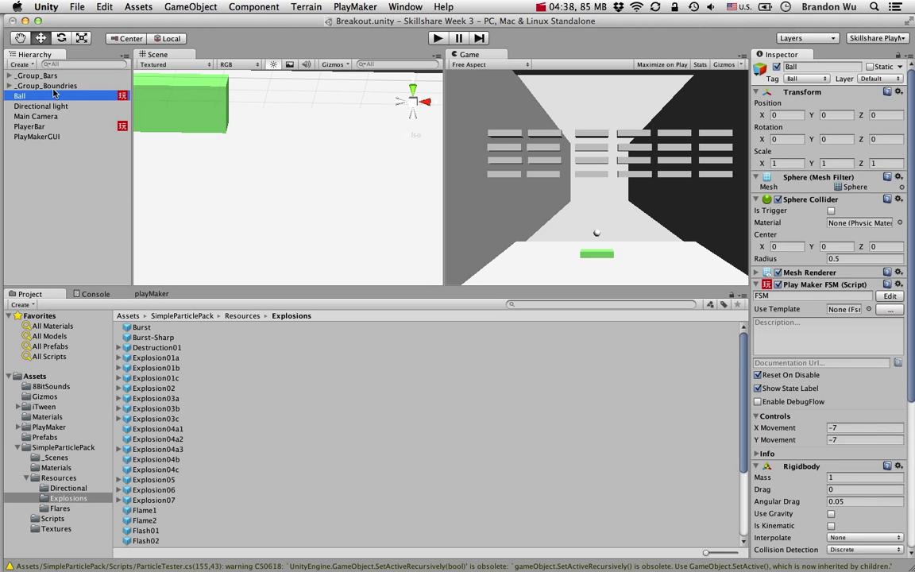
{"action": "double_click", "coordinate": [65, 96]}
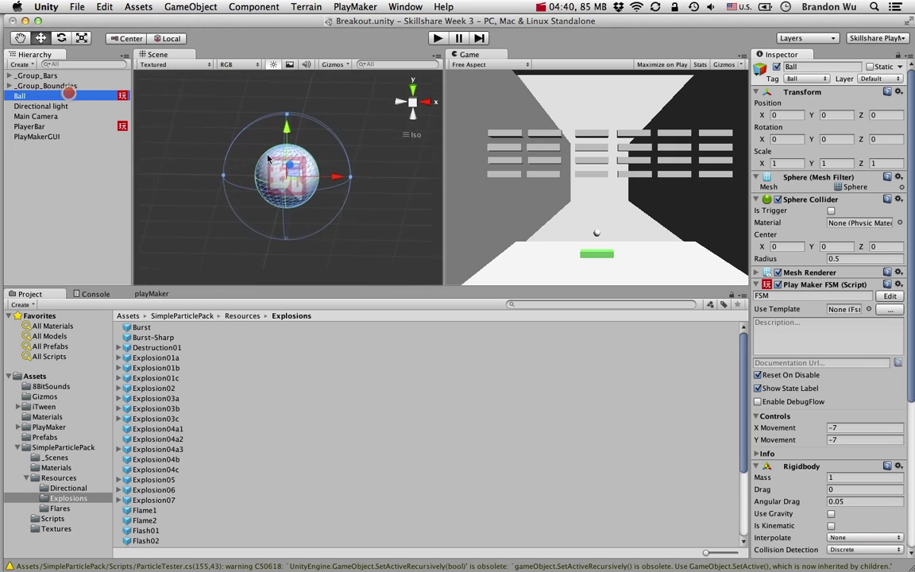
{"action": "scroll", "coordinate": [256, 215], "scroll_direction": "down", "scroll_amount": 5}
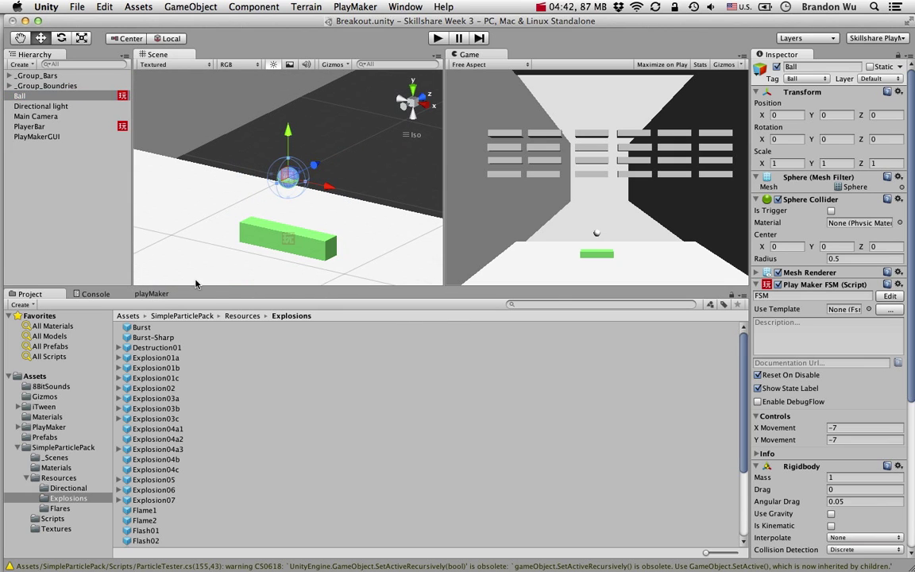
{"action": "left_click", "coordinate": [151, 294]}
{"action": "scroll", "coordinate": [258, 406], "scroll_direction": "down", "scroll_amount": 3}
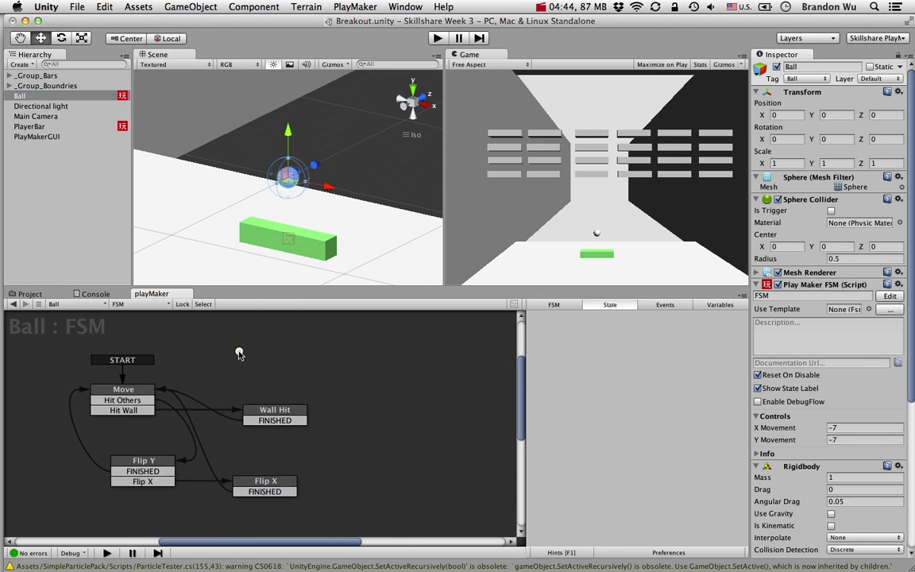
Step: Collapse the Flip Y state's Audio Play, Float Multiply and Random Event actions, and select the Move state's Hit Others transition
{"action": "left_click", "coordinate": [159, 468]}
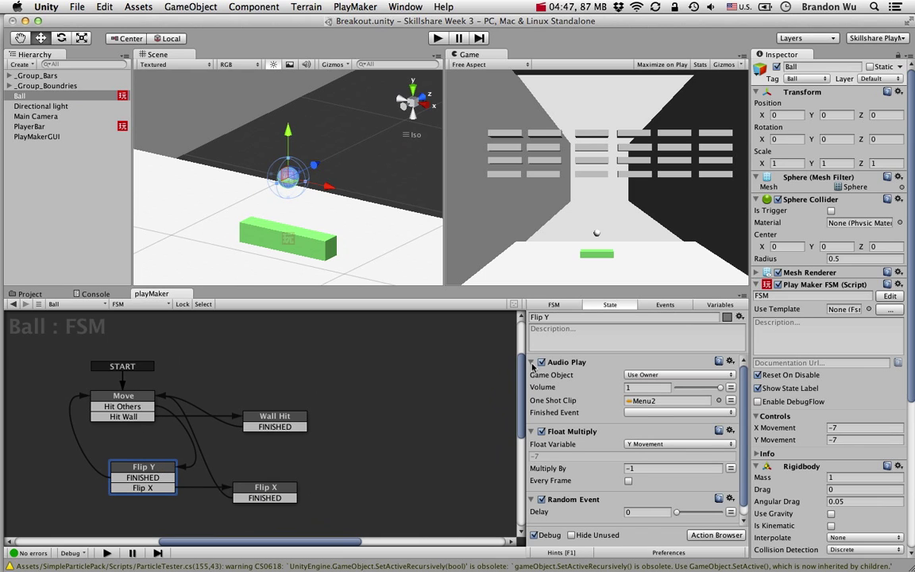
{"action": "left_click", "coordinate": [532, 362]}
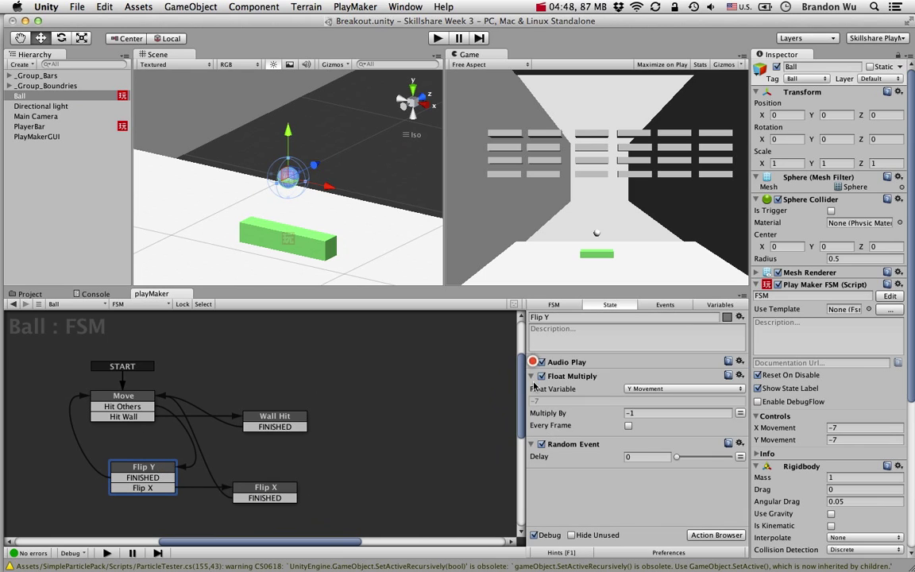
{"action": "left_click", "coordinate": [531, 376]}
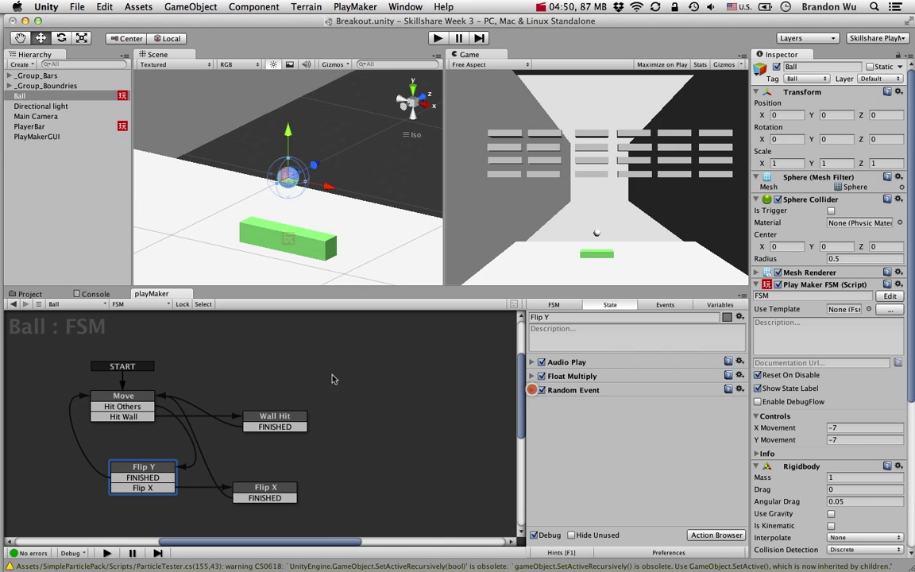
{"action": "left_click", "coordinate": [146, 407]}
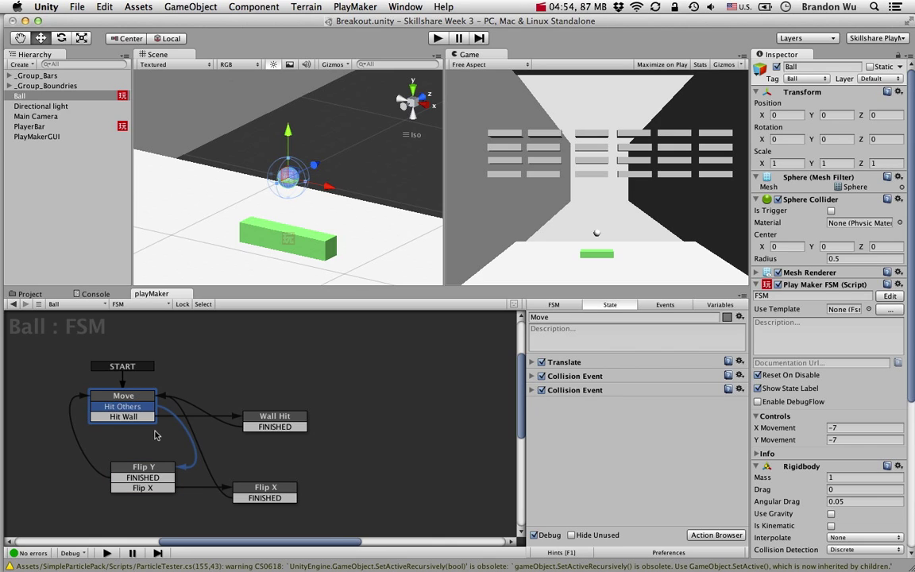
Step: Find the Create Object action, add it to the Flip Y state, and move it above Audio Play
{"action": "left_click", "coordinate": [160, 468]}
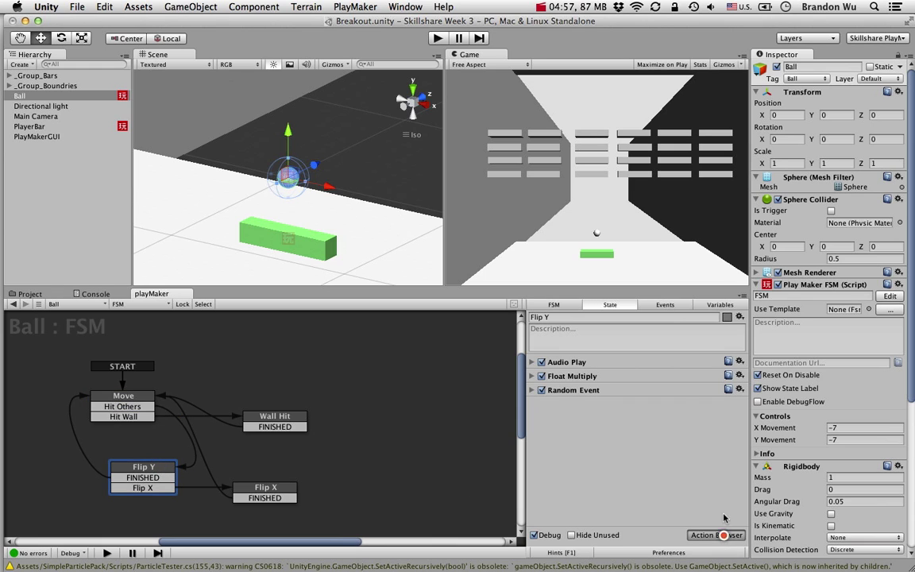
{"action": "left_click", "coordinate": [710, 535]}
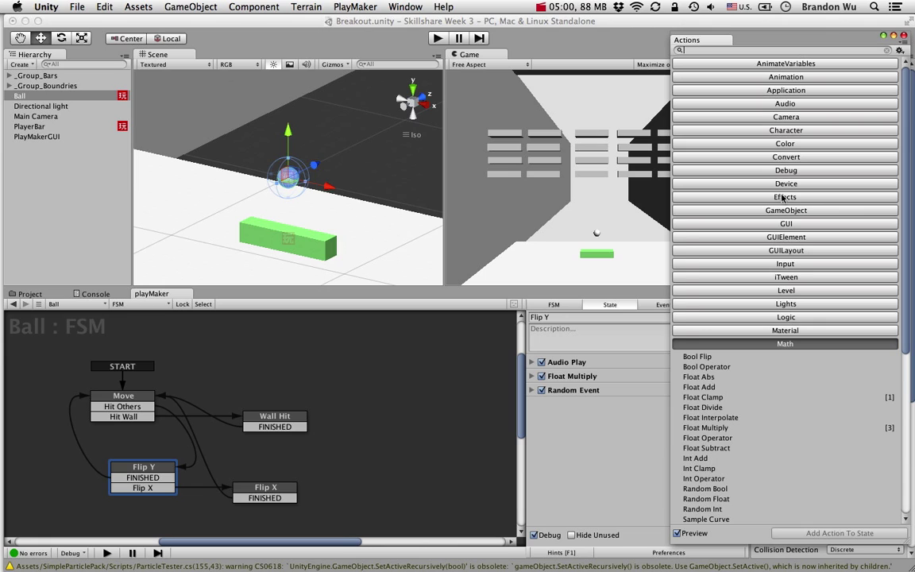
{"action": "left_click", "coordinate": [783, 198]}
{"action": "scroll", "coordinate": [780, 239], "scroll_direction": "down", "scroll_amount": 3}
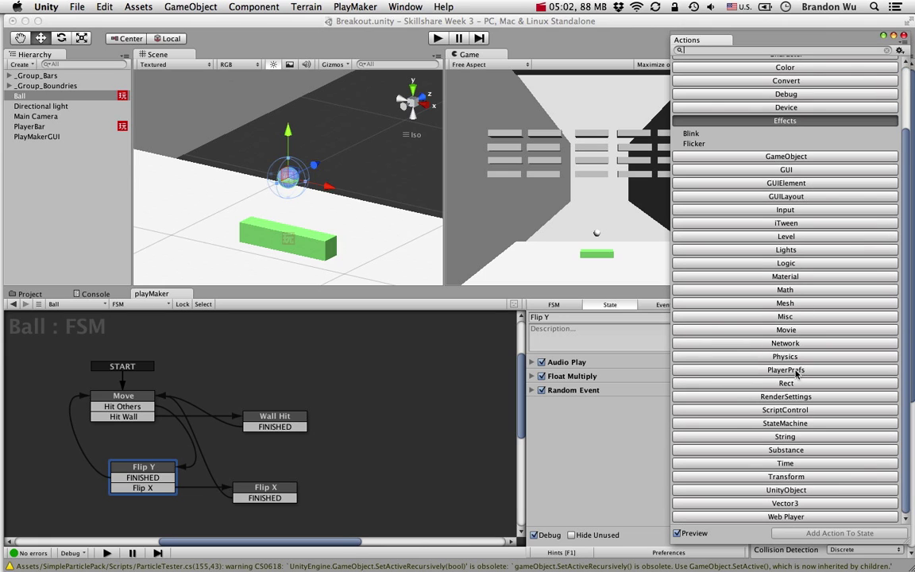
{"action": "scroll", "coordinate": [796, 438], "scroll_direction": "up", "scroll_amount": 3}
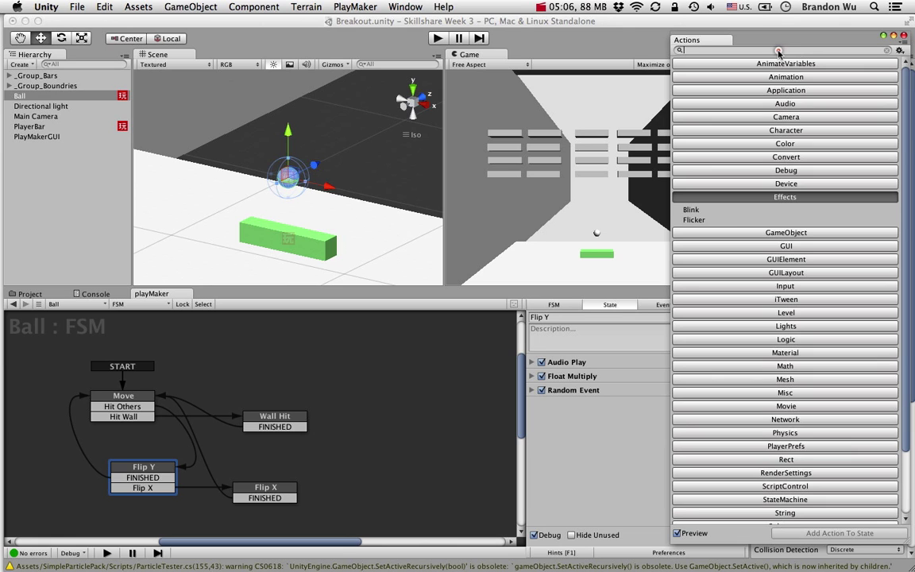
{"action": "type", "text": "create"}
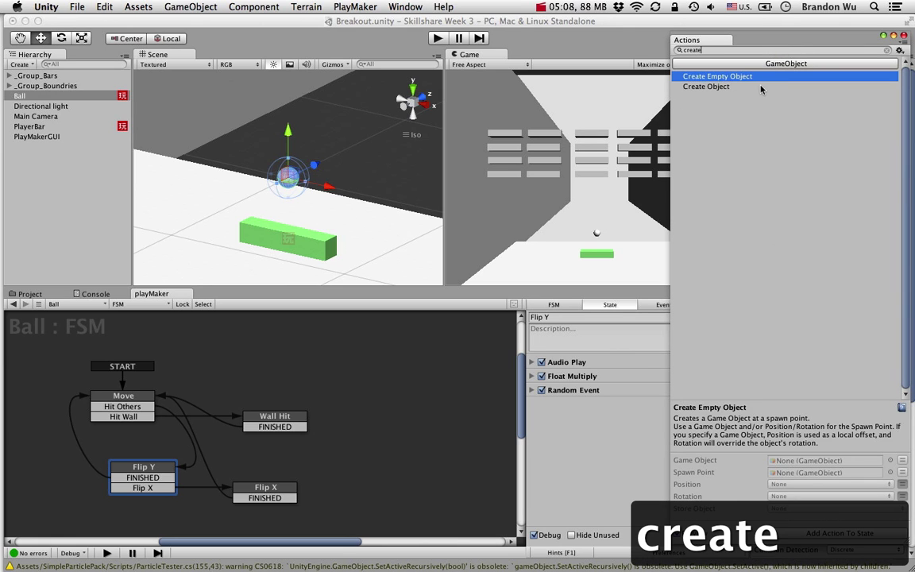
{"action": "left_click", "coordinate": [744, 87]}
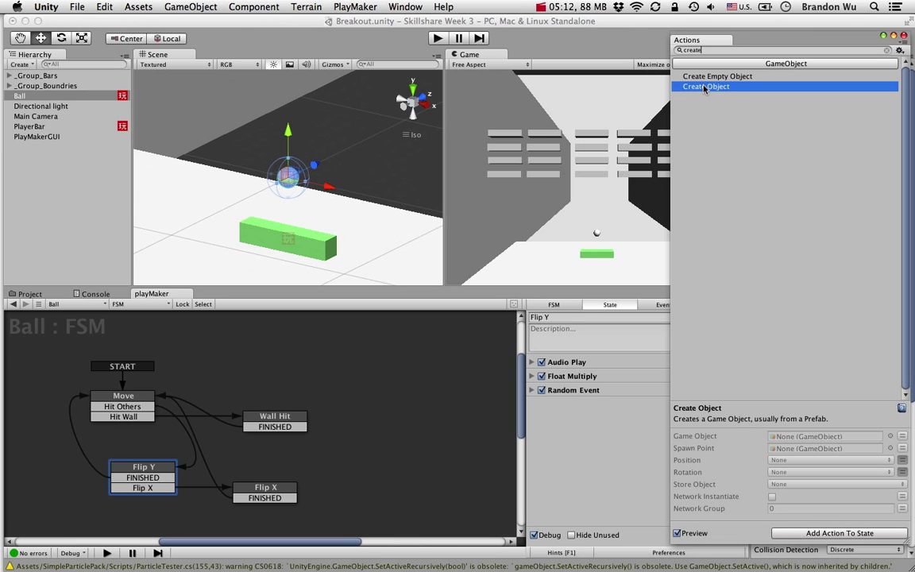
{"action": "left_click_drag", "start_coordinate": [704, 88], "coordinate": [571, 374]}
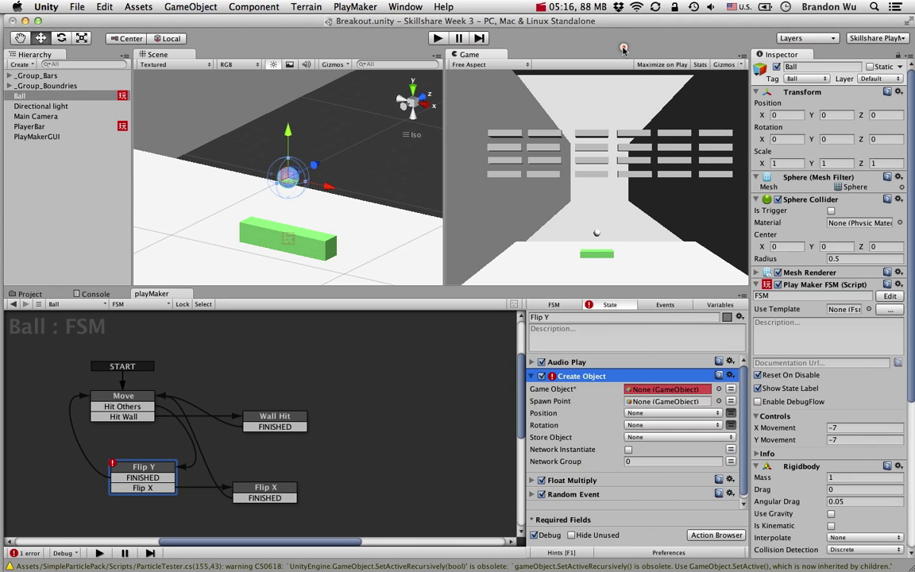
{"action": "left_click_drag", "start_coordinate": [578, 379], "coordinate": [548, 359]}
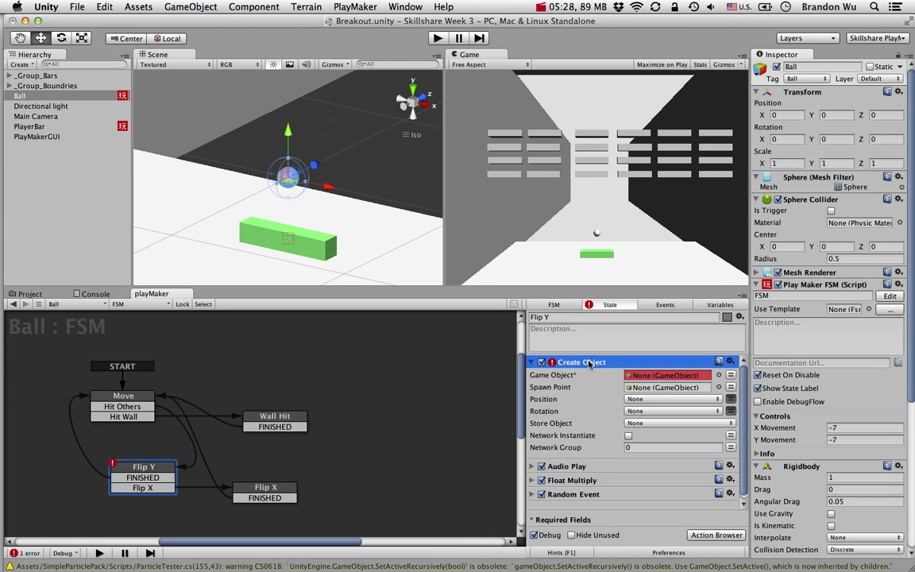
Step: Set the Create Object action's Game Object to the Burst prefab from the project assets
{"action": "left_click", "coordinate": [719, 376]}
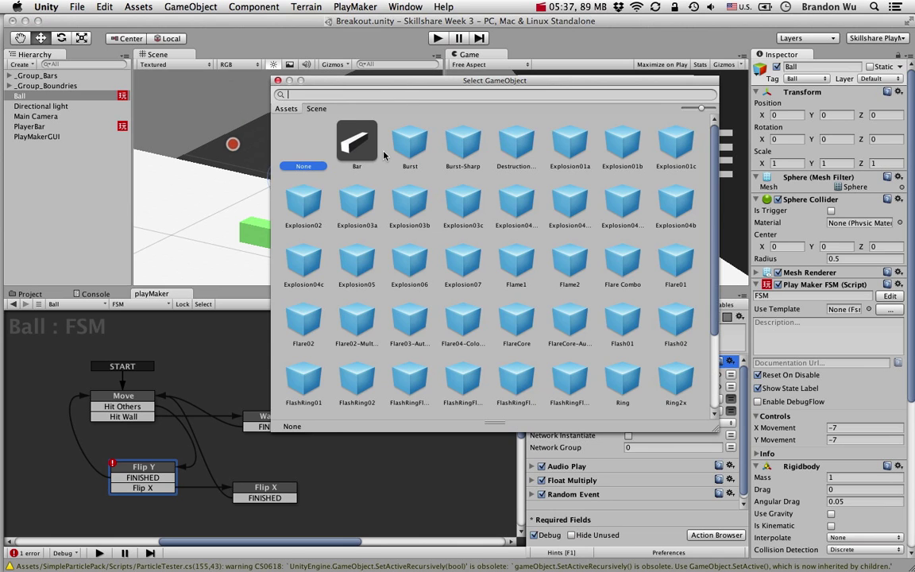
{"action": "left_click", "coordinate": [401, 151]}
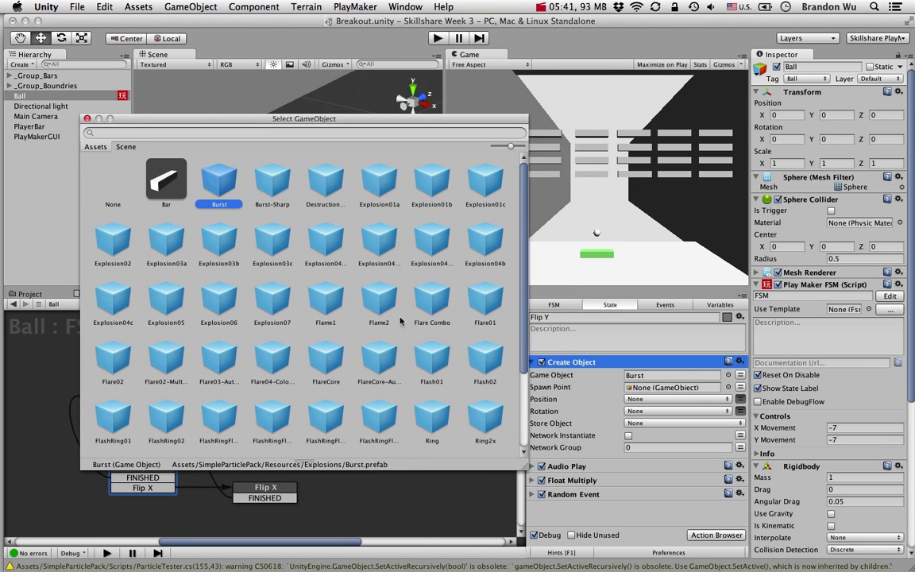
{"action": "scroll", "coordinate": [298, 281], "scroll_direction": "down", "scroll_amount": 3}
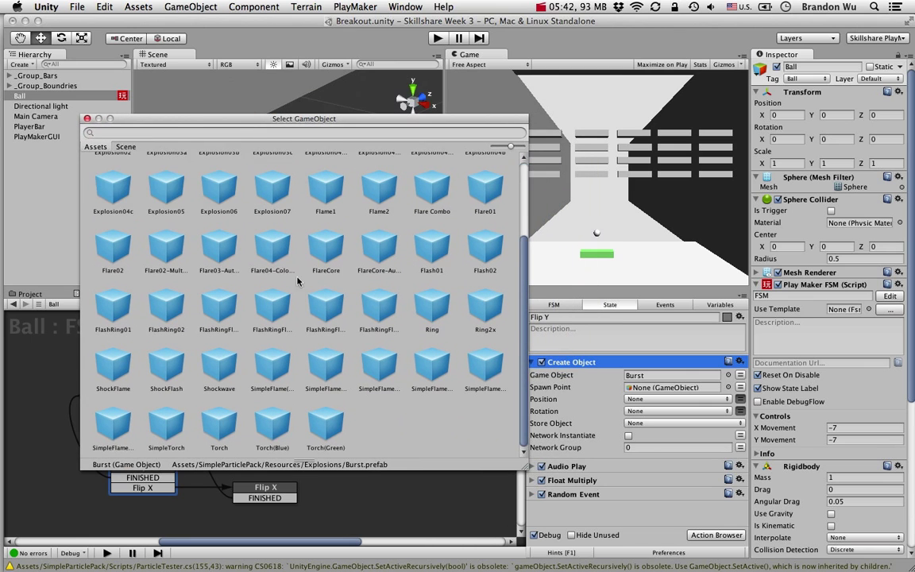
{"action": "scroll", "coordinate": [324, 271], "scroll_direction": "up", "scroll_amount": 3}
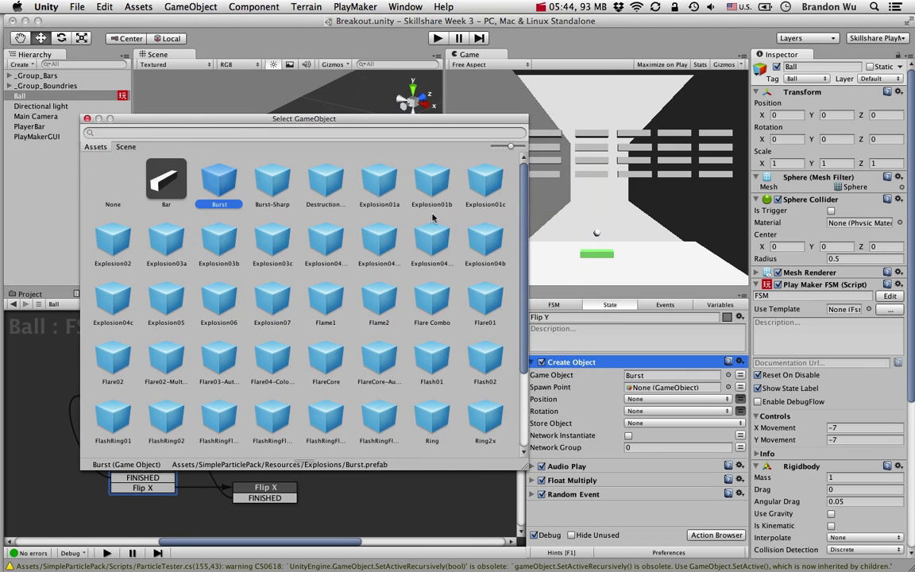
{"action": "left_click_drag", "start_coordinate": [318, 120], "coordinate": [296, 141]}
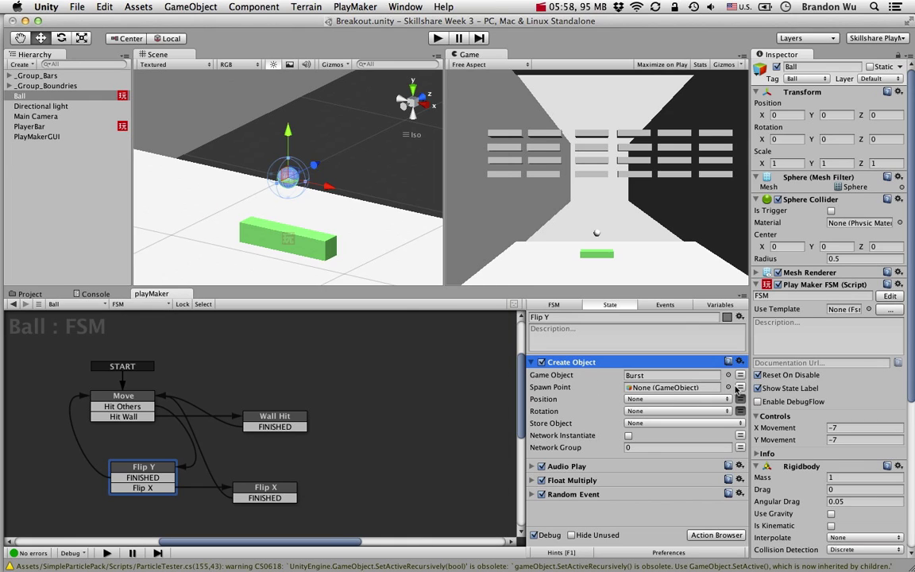
Step: Assign the Ball from the scene as the Create Object action's Spawn Point
{"action": "left_click", "coordinate": [739, 387]}
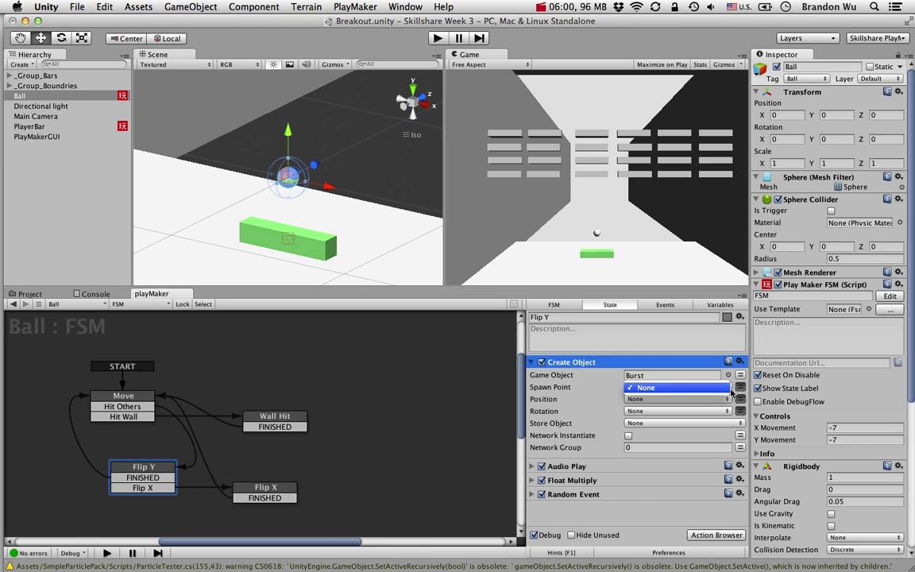
{"action": "left_click", "coordinate": [738, 388]}
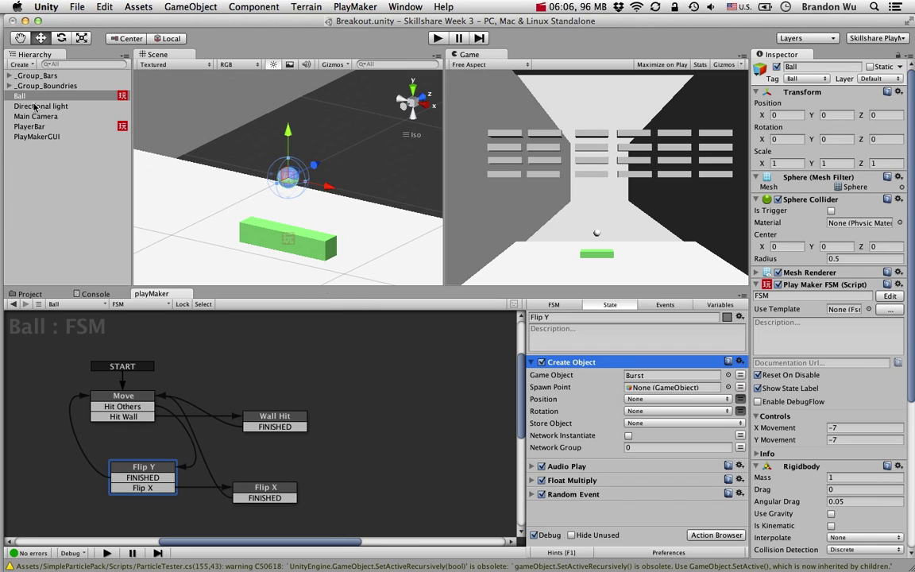
{"action": "left_click_drag", "start_coordinate": [21, 98], "coordinate": [627, 387]}
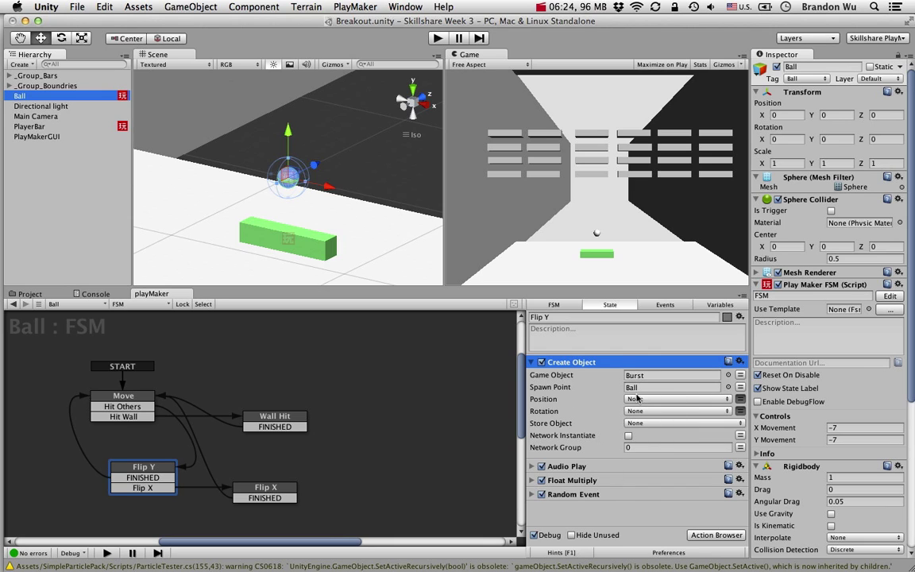
Step: Play-test the game, steering the player bar back and forth to bounce the ball and check the burst effects on collisions
{"action": "left_click", "coordinate": [437, 38]}
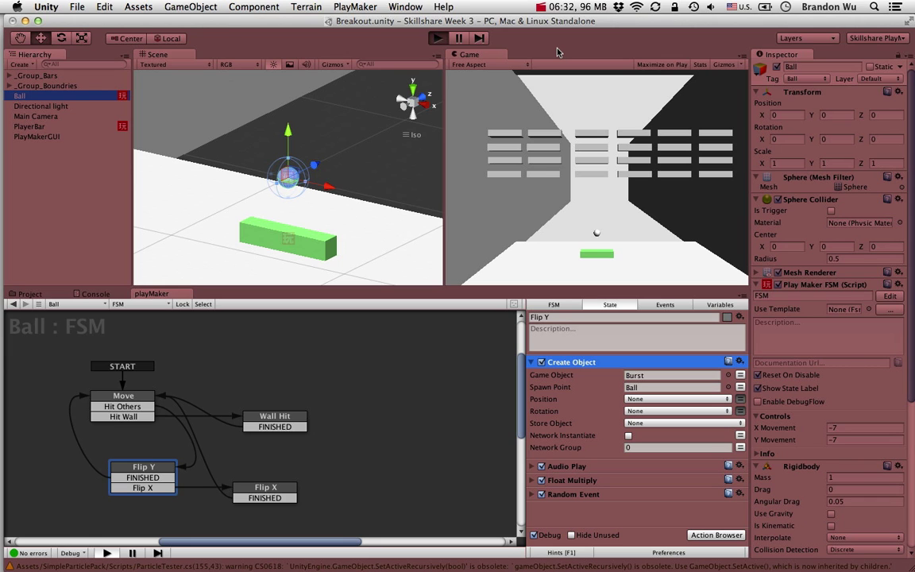
{"action": "key", "text": "super+p"}
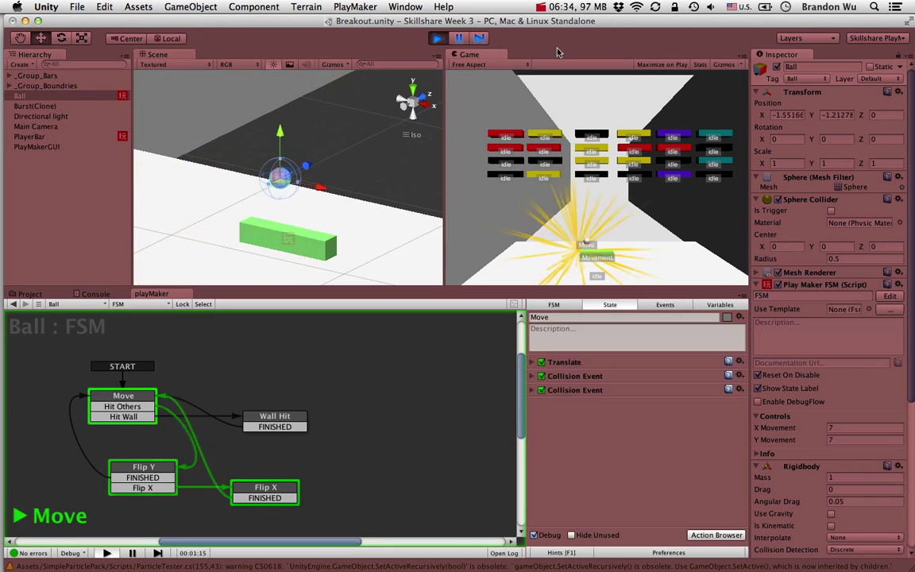
{"action": "key", "text": "Right"}
{"action": "key", "text": "Left"}
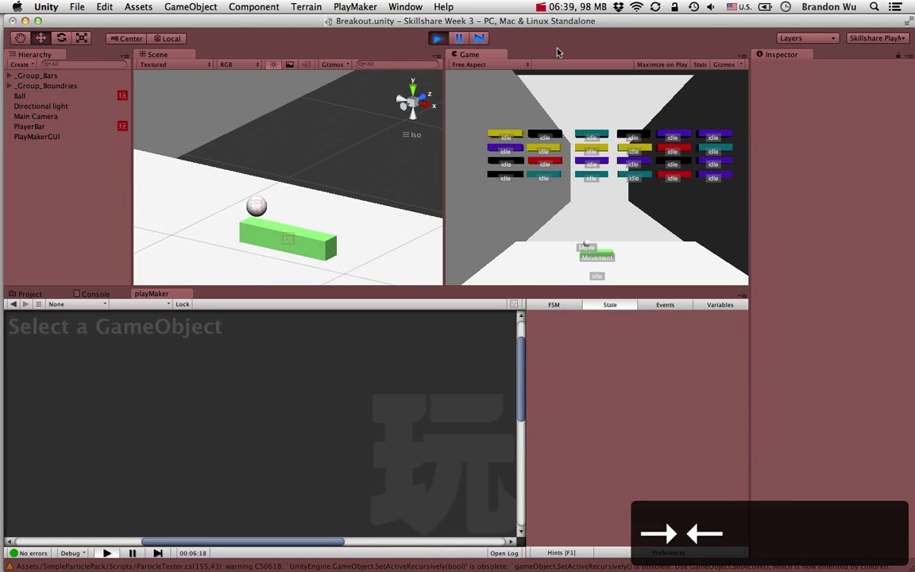
{"action": "key", "text": "Left"}
{"action": "key", "text": "Right"}
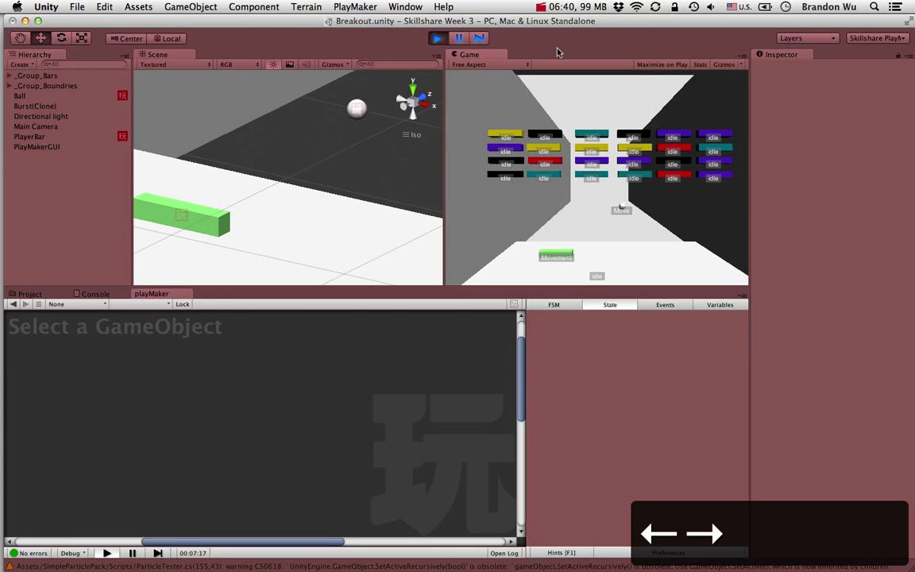
{"action": "key", "text": "Left"}
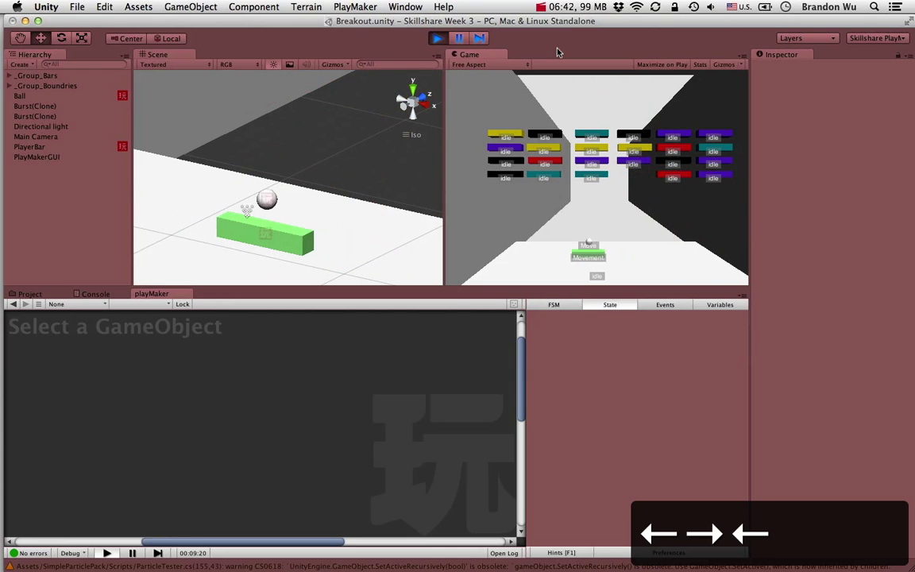
{"action": "key", "text": "Right"}
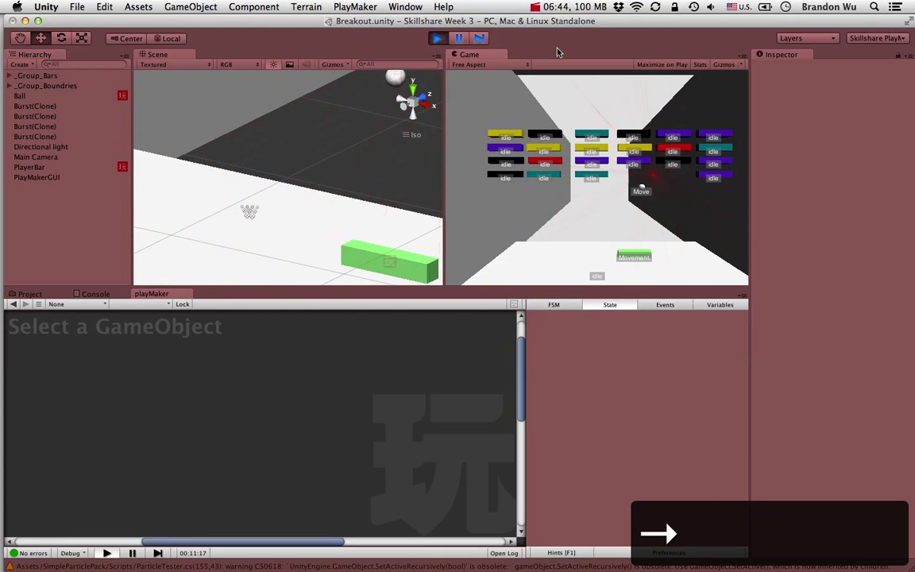
{"action": "key", "text": "Left"}
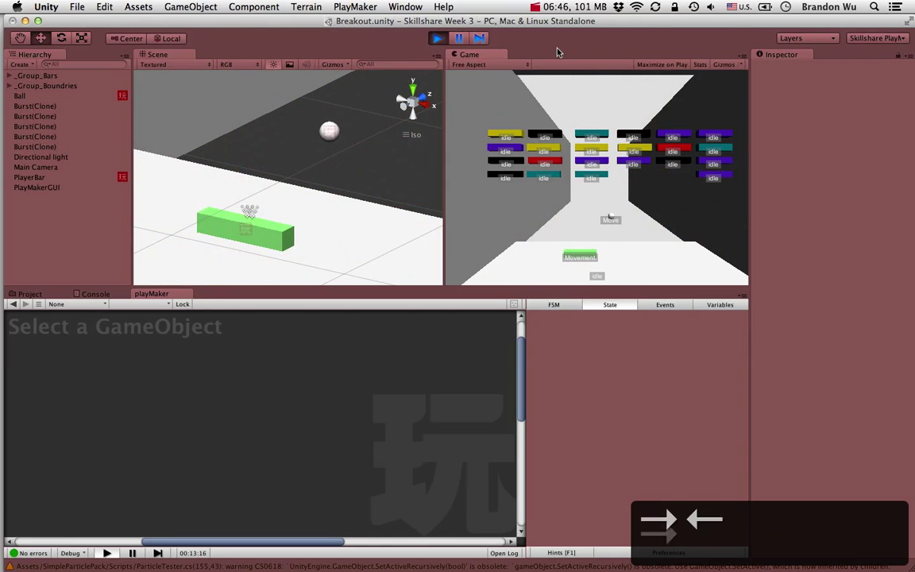
{"action": "key", "text": "Right"}
{"action": "key", "text": "Left"}
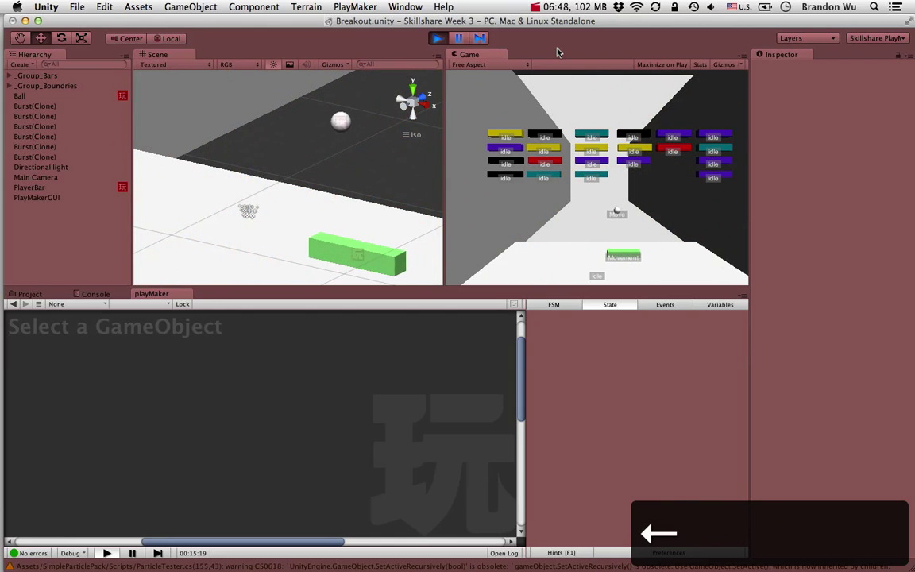
{"action": "key", "text": "Left"}
{"action": "key", "text": "Left"}
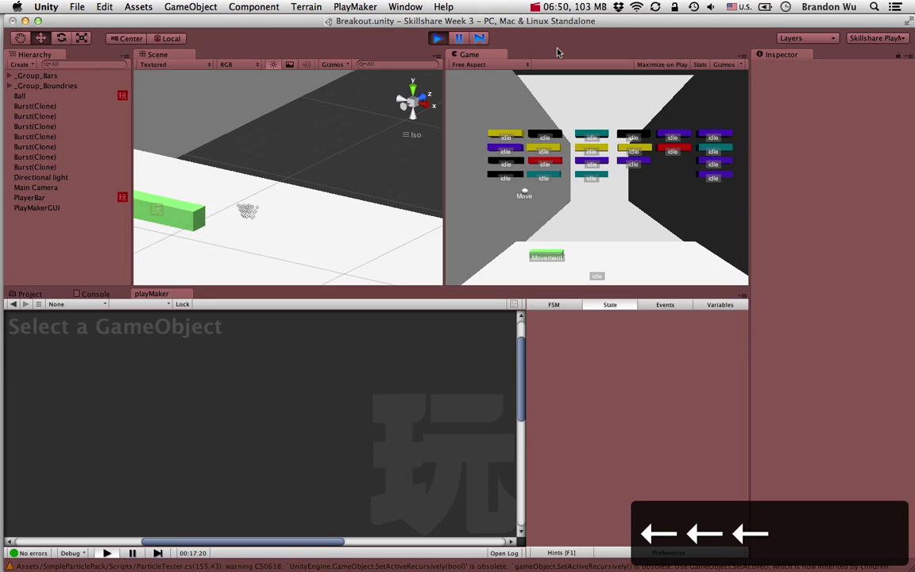
{"action": "key", "text": "Left"}
{"action": "key", "text": "Right"}
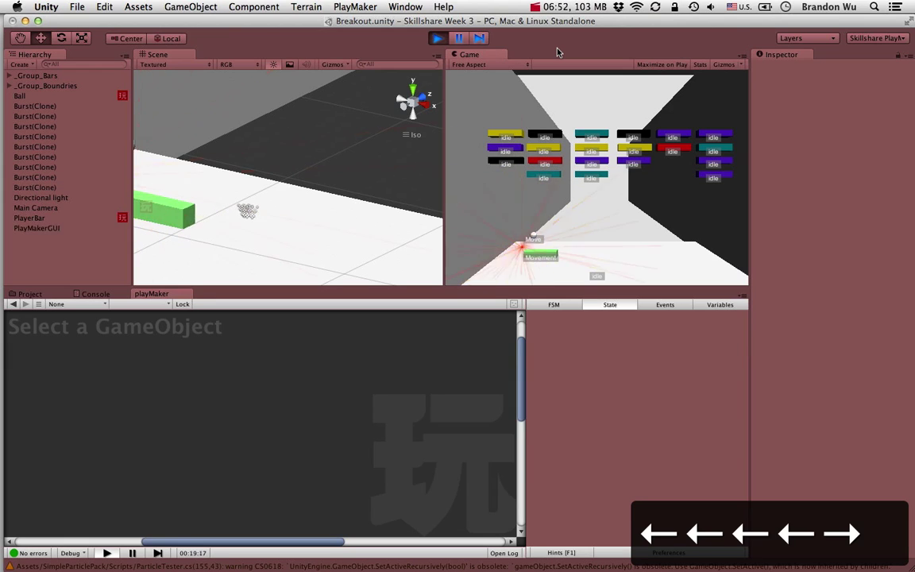
{"action": "key", "text": "Right"}
{"action": "key", "text": "Left"}
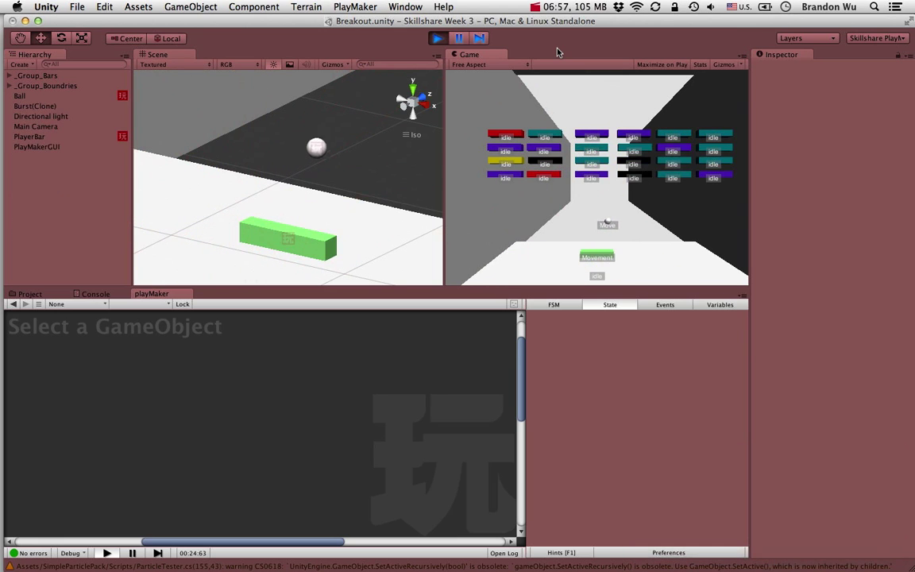
{"action": "key", "text": "Right"}
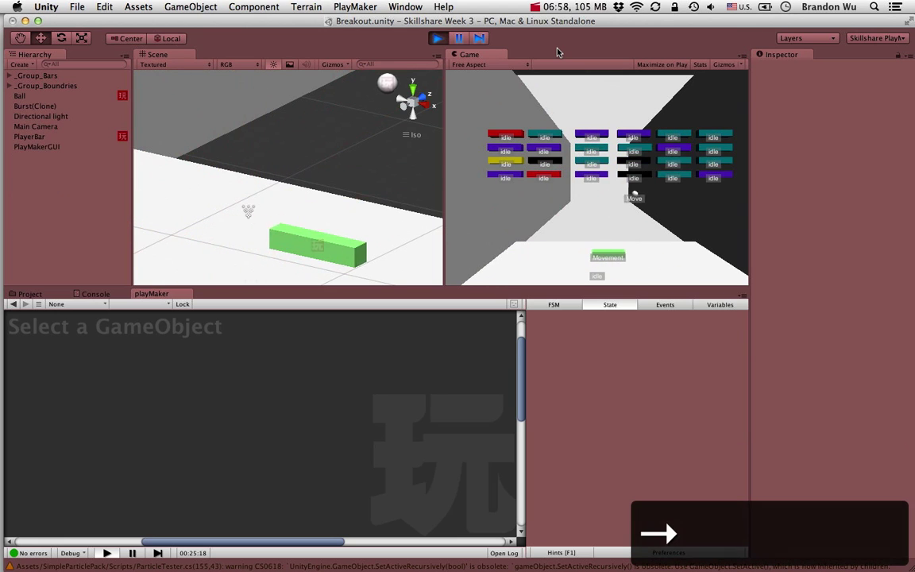
{"action": "key", "text": "Left"}
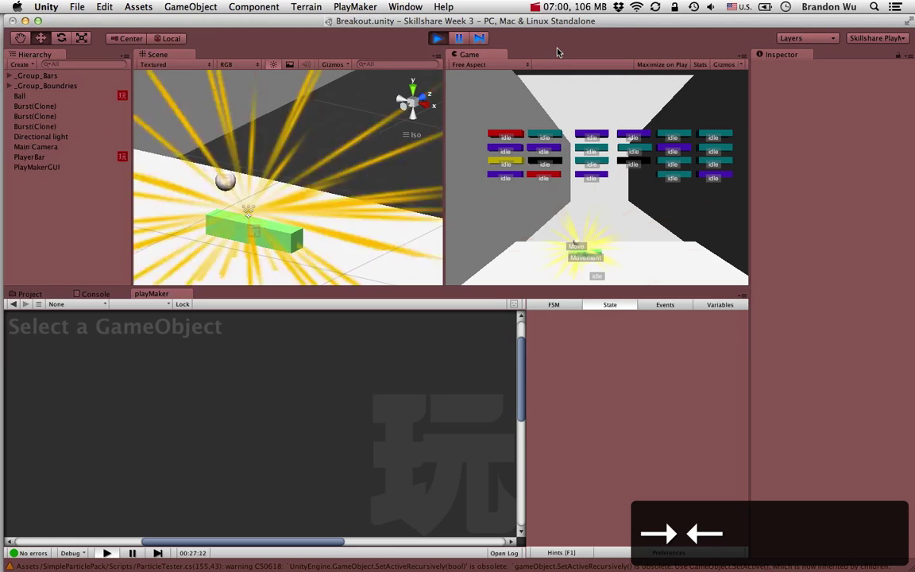
Step: Pause the game, inspect each spawned Burst(Clone) object in the hierarchy, and stop play mode
{"action": "left_click", "coordinate": [460, 38]}
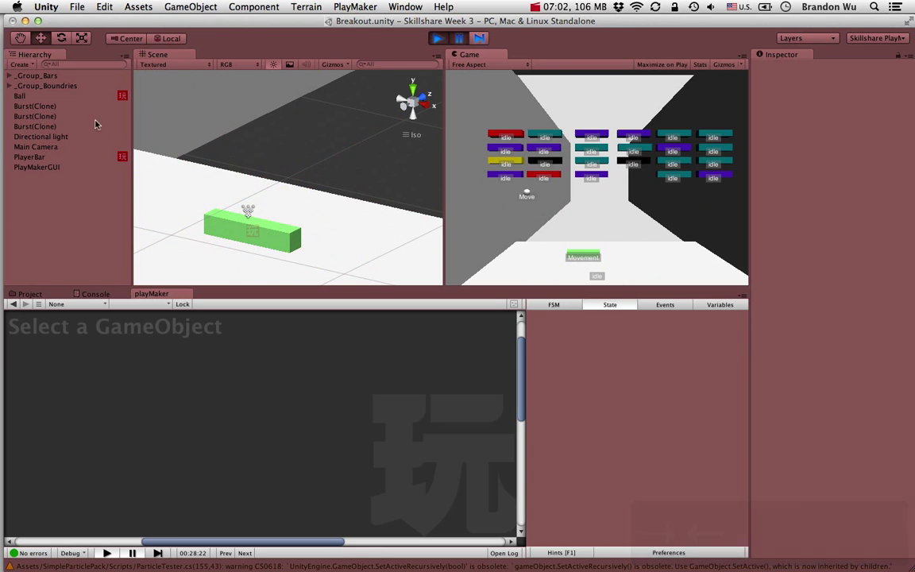
{"action": "left_click", "coordinate": [85, 116]}
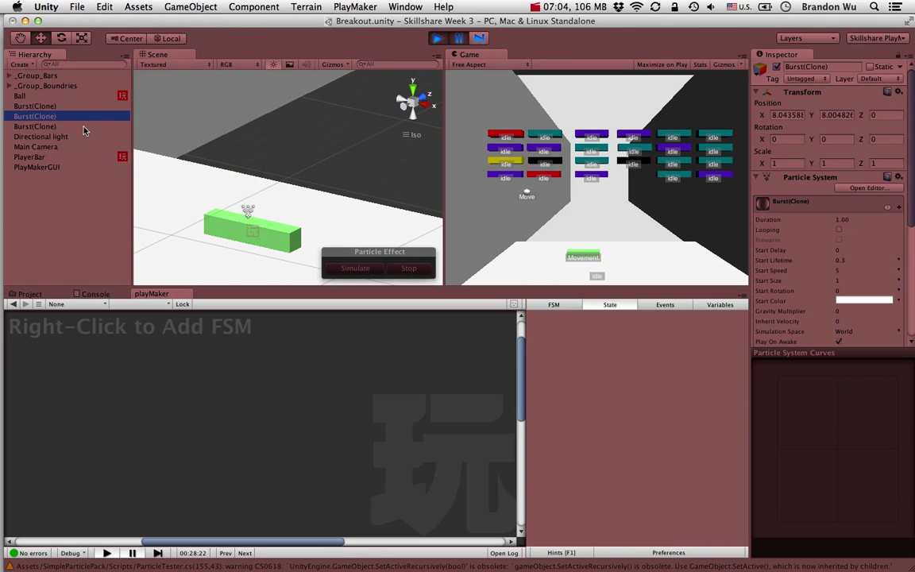
{"action": "left_click", "coordinate": [82, 116]}
{"action": "left_click", "coordinate": [82, 106]}
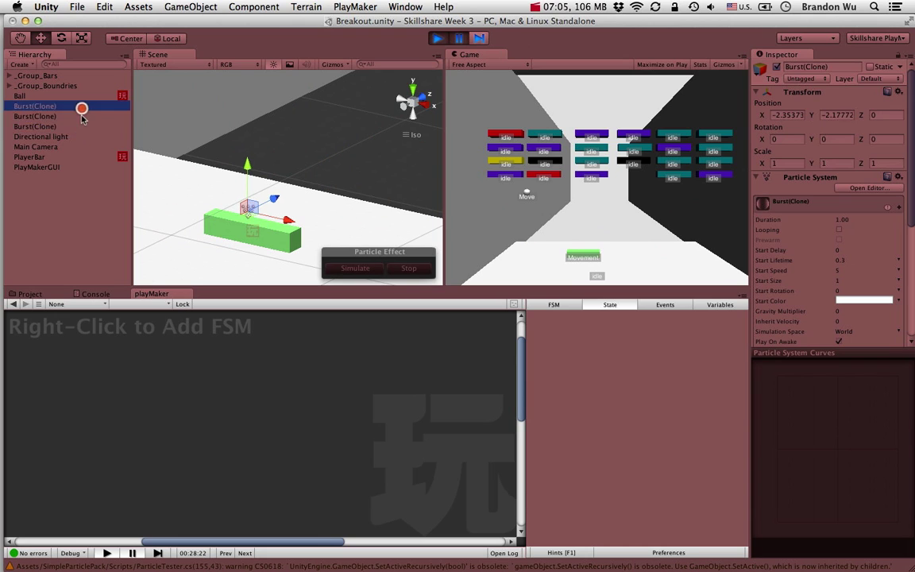
{"action": "left_click", "coordinate": [82, 116]}
{"action": "left_click", "coordinate": [82, 126]}
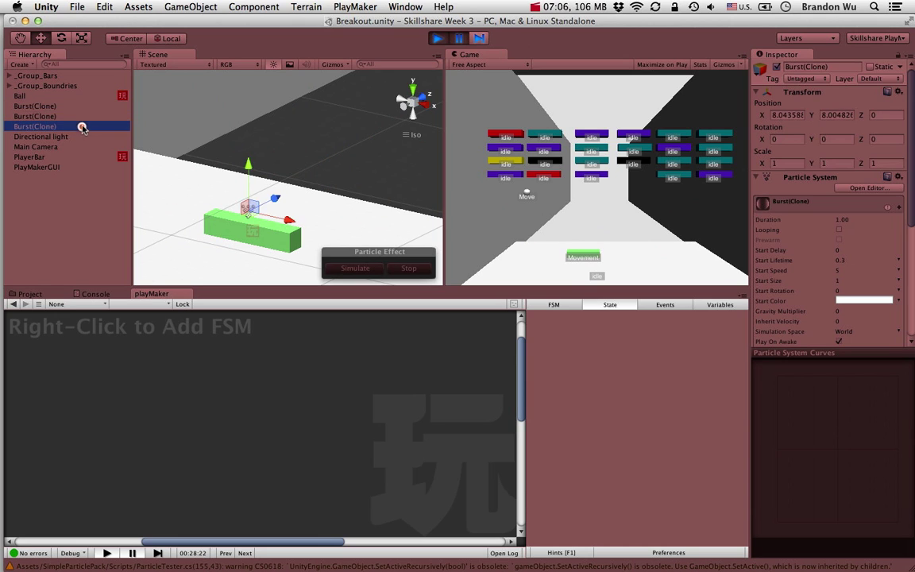
{"action": "left_click", "coordinate": [82, 116]}
{"action": "left_click", "coordinate": [82, 106]}
{"action": "left_click", "coordinate": [83, 126]}
{"action": "left_click", "coordinate": [82, 116]}
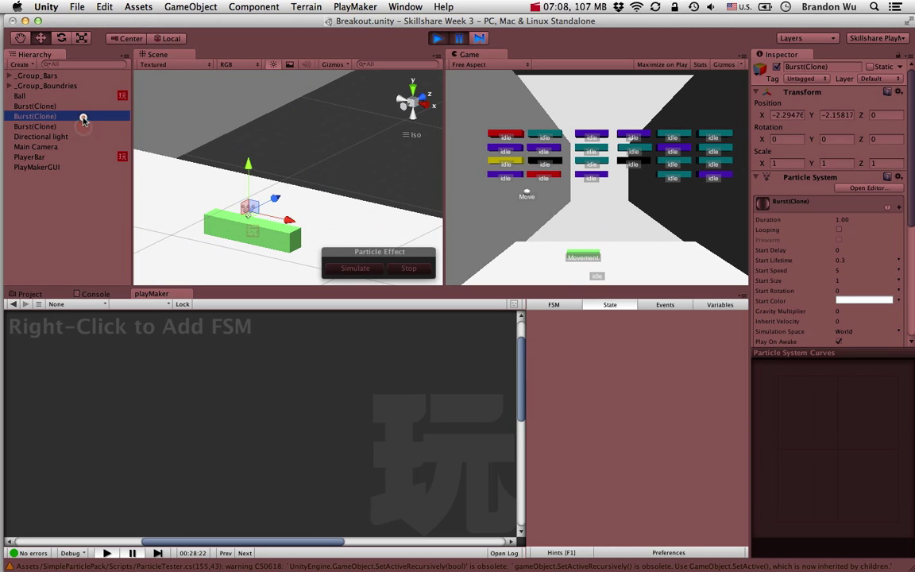
{"action": "left_click", "coordinate": [82, 106]}
{"action": "left_click", "coordinate": [83, 116]}
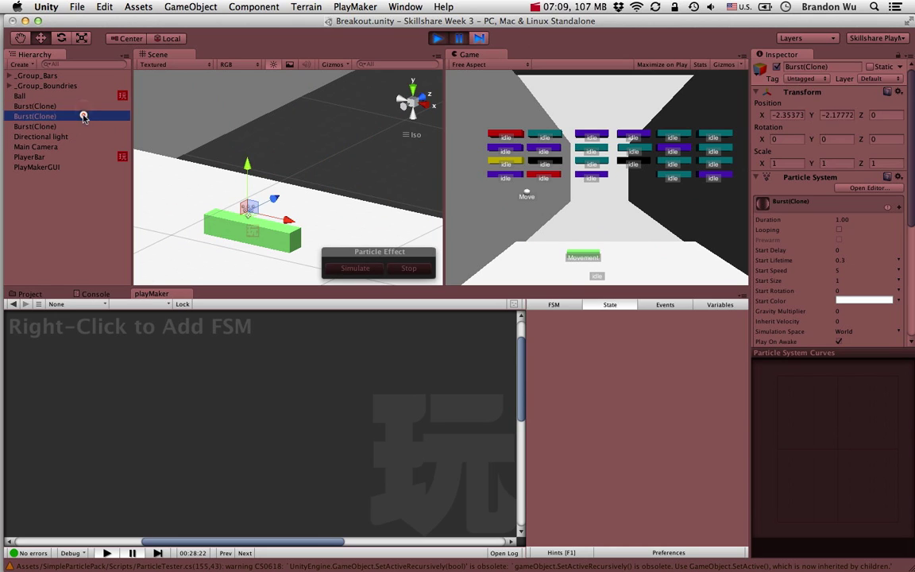
{"action": "left_click", "coordinate": [84, 127]}
{"action": "left_click", "coordinate": [83, 116]}
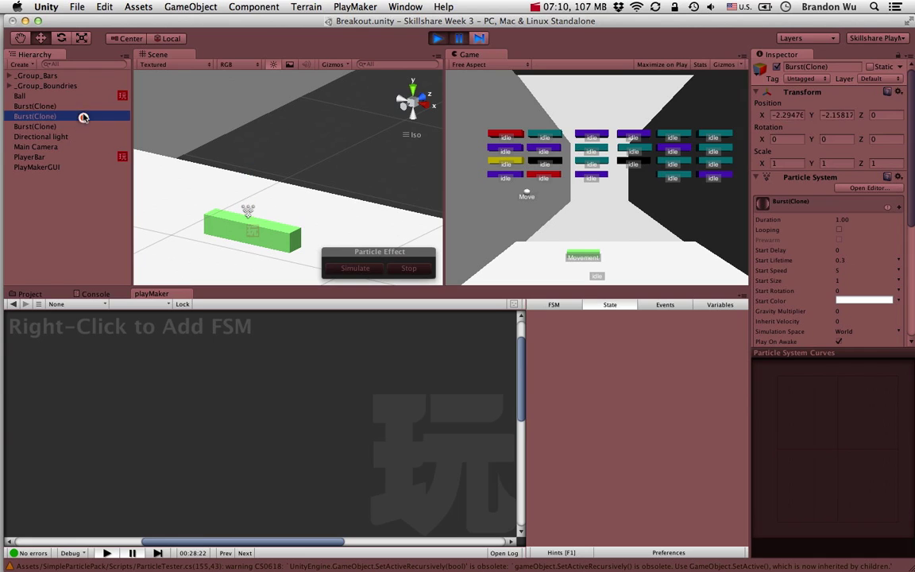
{"action": "left_click", "coordinate": [83, 106]}
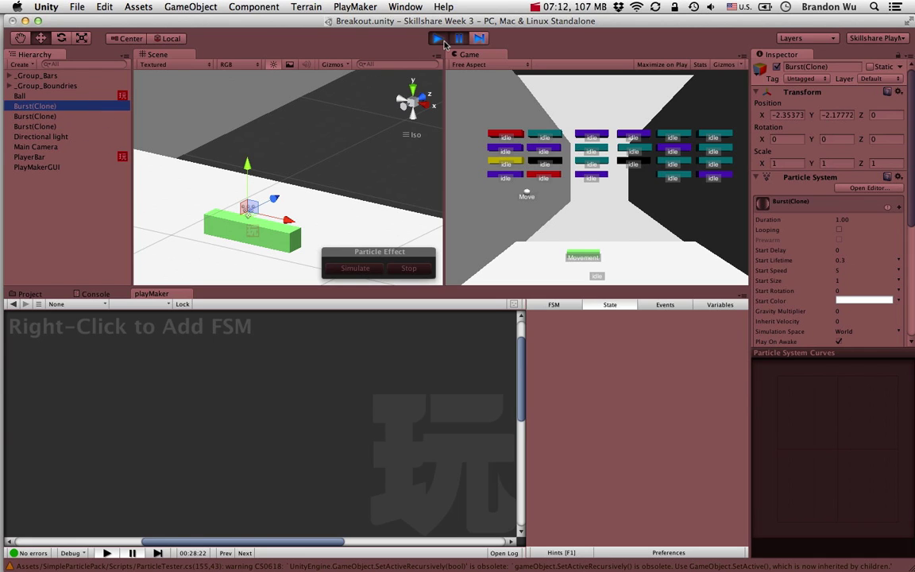
{"action": "left_click", "coordinate": [438, 38]}
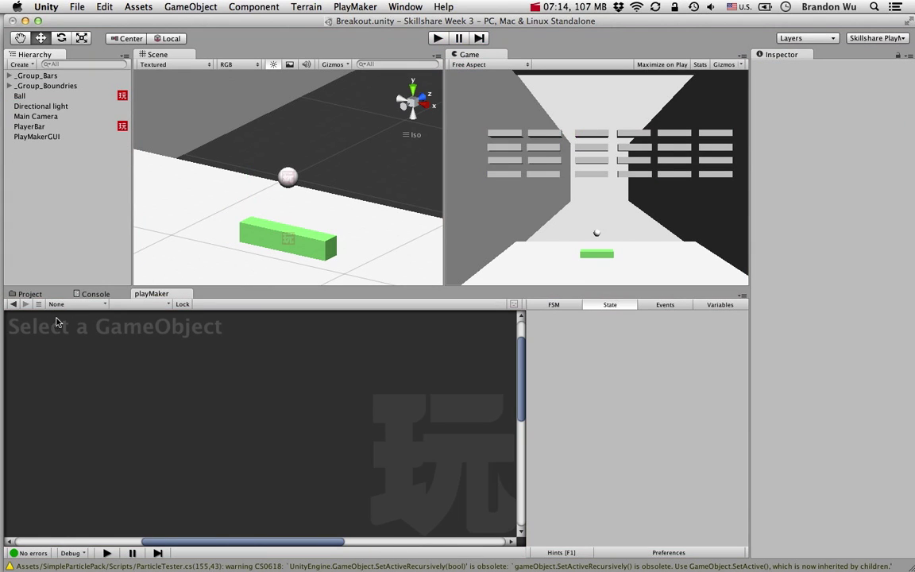
Step: Try to copy the Burst prefab from the Explosions folder and paste it into the Prefabs folder
{"action": "left_click", "coordinate": [29, 294]}
{"action": "left_click", "coordinate": [141, 327]}
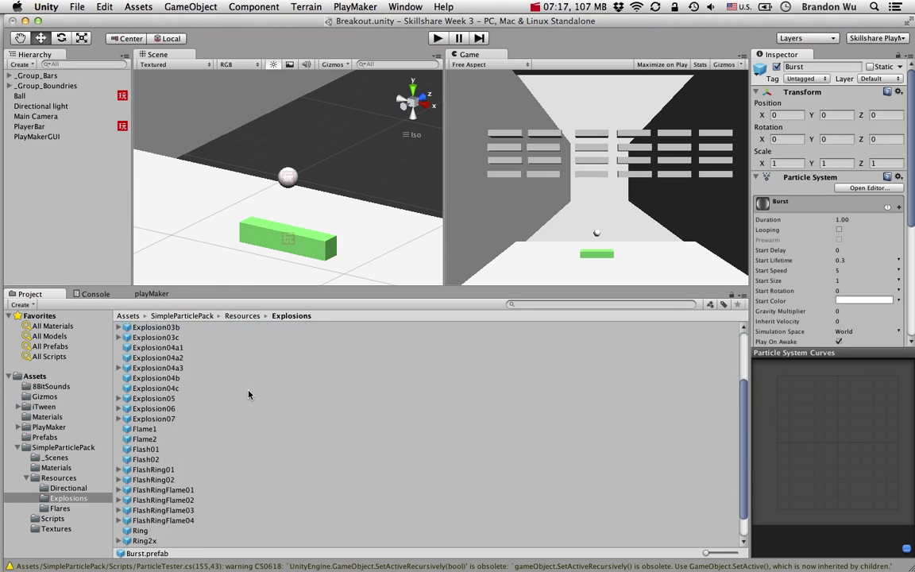
{"action": "scroll", "coordinate": [249, 394], "scroll_direction": "up", "scroll_amount": 5}
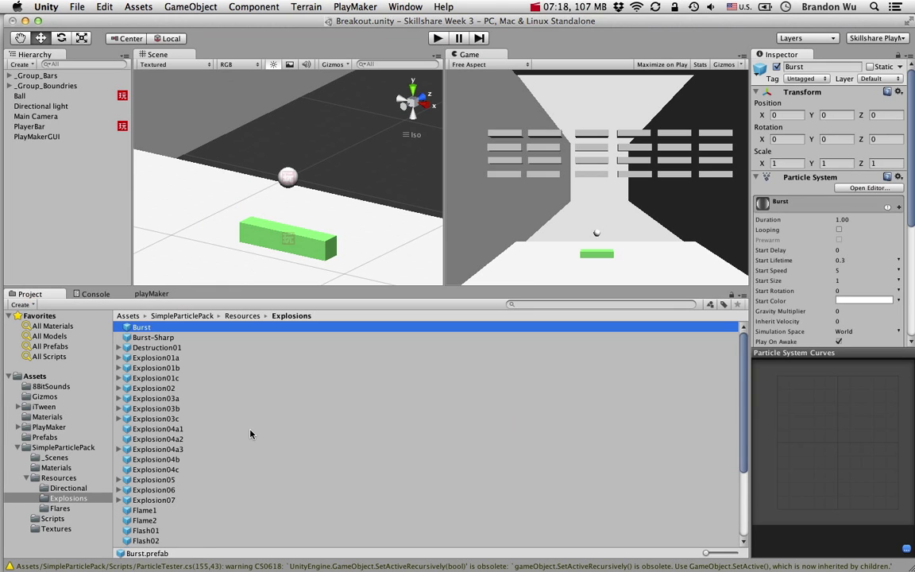
{"action": "key", "text": "super+c"}
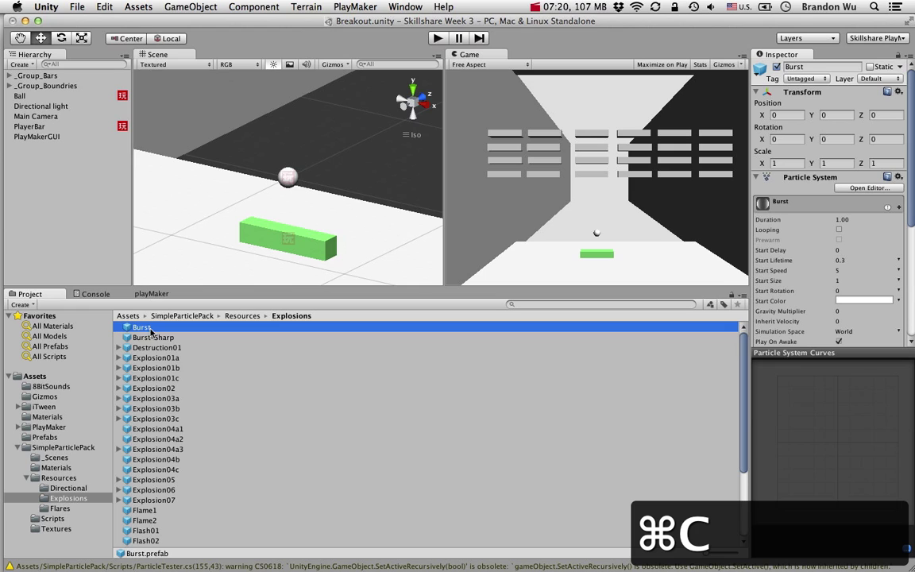
{"action": "left_click", "coordinate": [36, 438]}
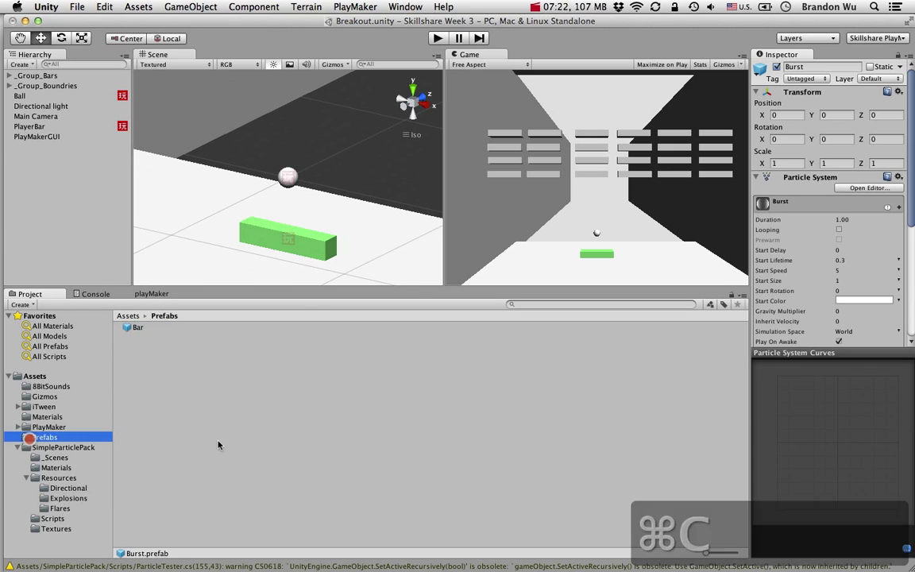
{"action": "key", "text": "super+v"}
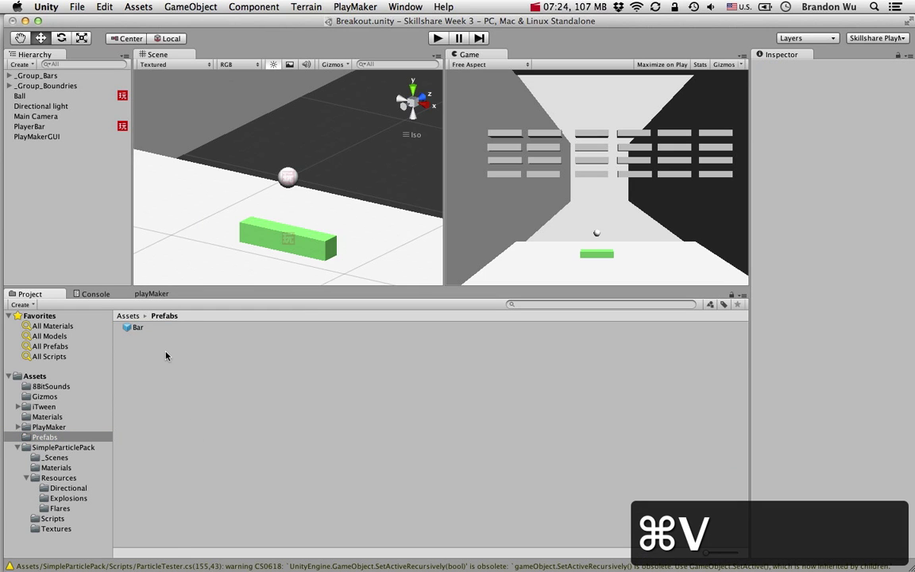
{"action": "left_click", "coordinate": [133, 332]}
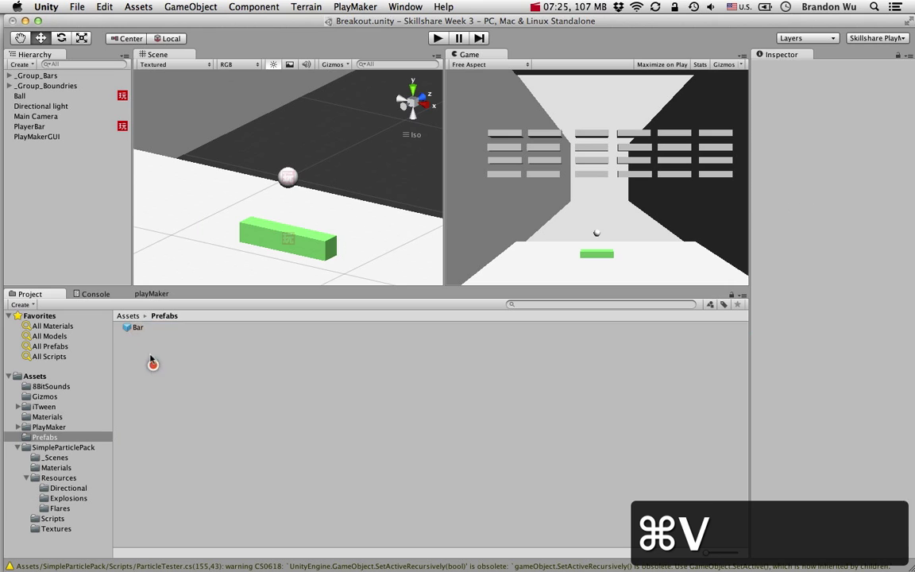
{"action": "left_click", "coordinate": [143, 328]}
{"action": "left_click", "coordinate": [159, 390]}
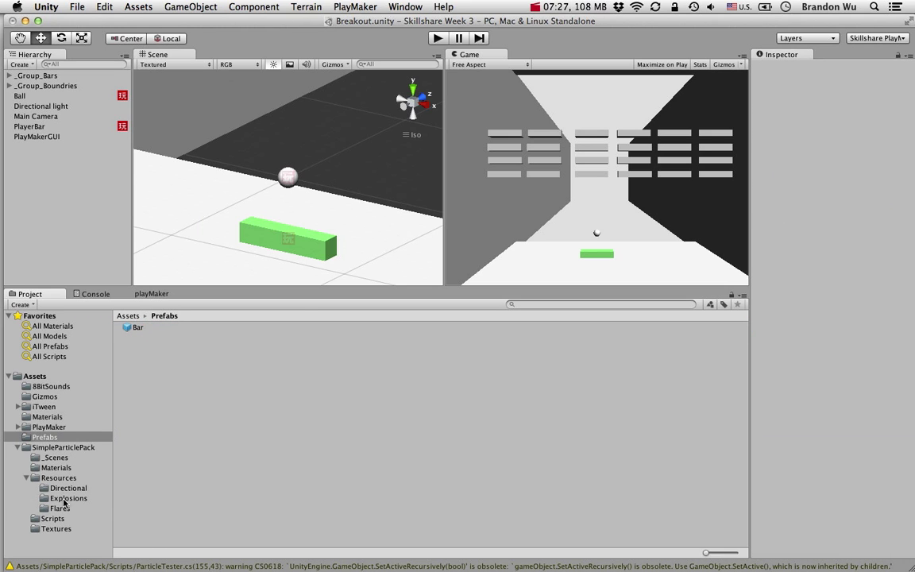
Step: Duplicate the Burst prefab in the Explosions folder, move the duplicate into the Prefabs folder, and open that folder
{"action": "left_click", "coordinate": [69, 498]}
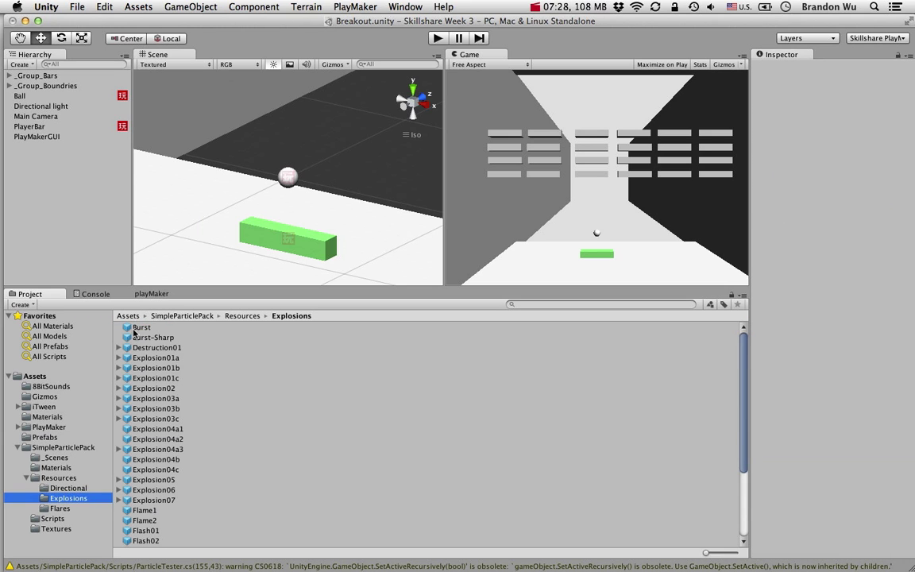
{"action": "left_click", "coordinate": [140, 327]}
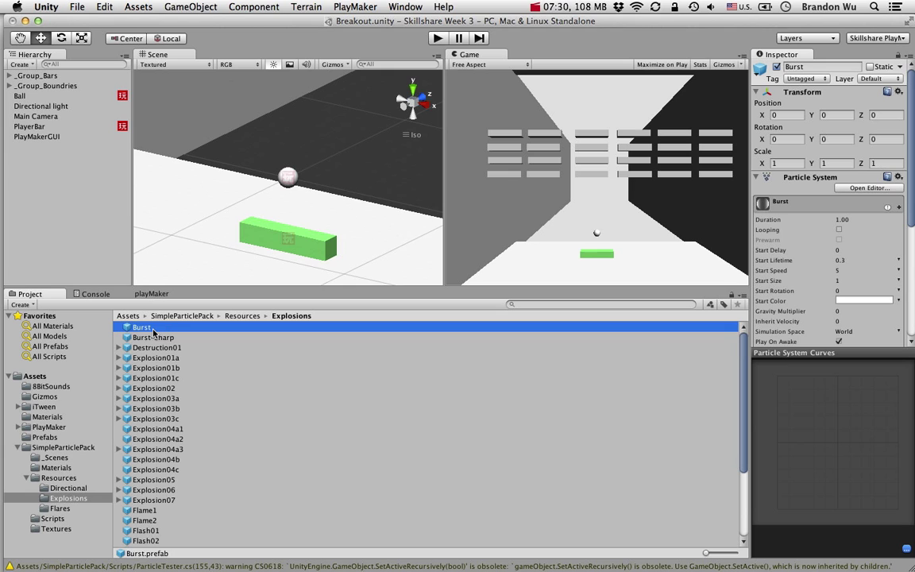
{"action": "key", "text": "super+d"}
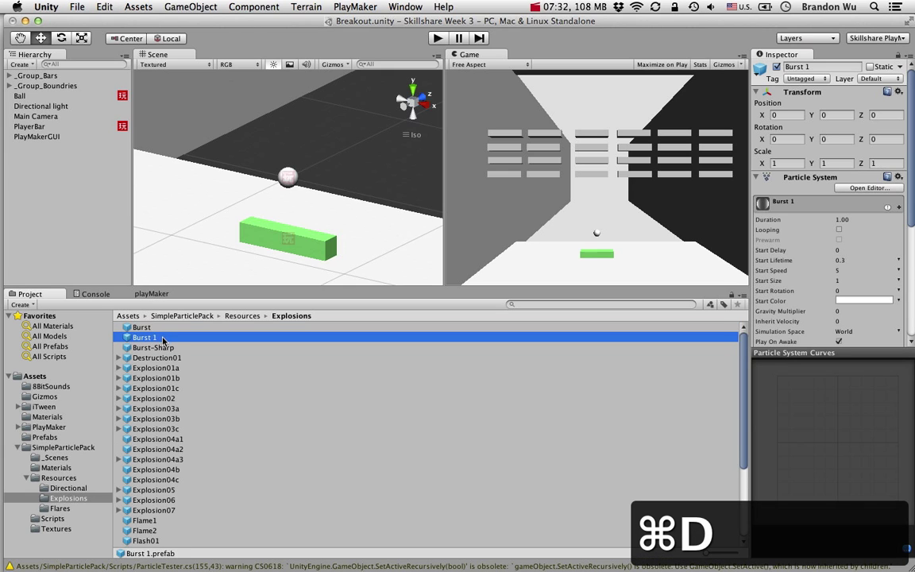
{"action": "mouse_move", "coordinate": [148, 343]}
{"action": "left_mouse_down"}
{"action": "mouse_move", "coordinate": [87, 346]}
{"action": "mouse_move", "coordinate": [88, 436]}
{"action": "left_mouse_up"}
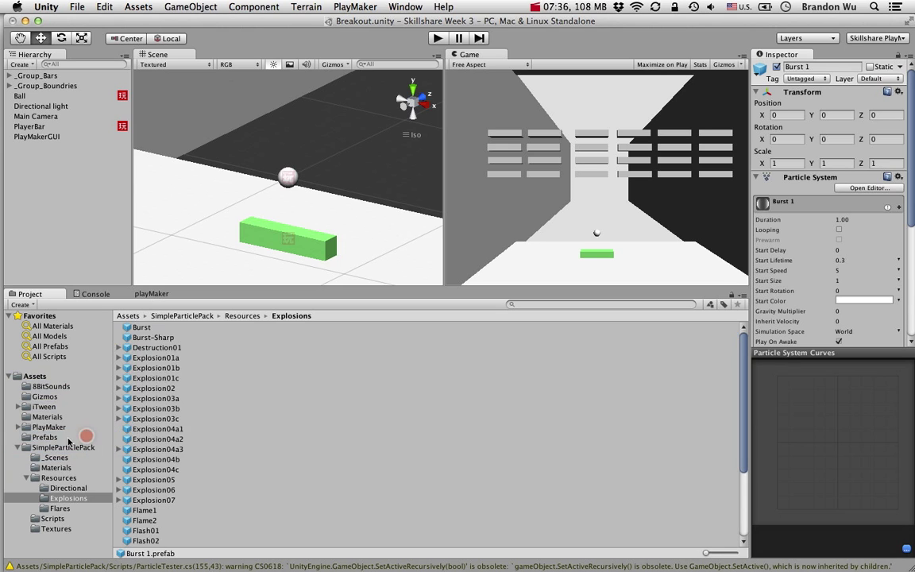
{"action": "left_click", "coordinate": [68, 437]}
Step: Rename the Burst 1 prefab in the Prefabs folder as Burst SelfDestroy
{"action": "key", "text": "Return"}
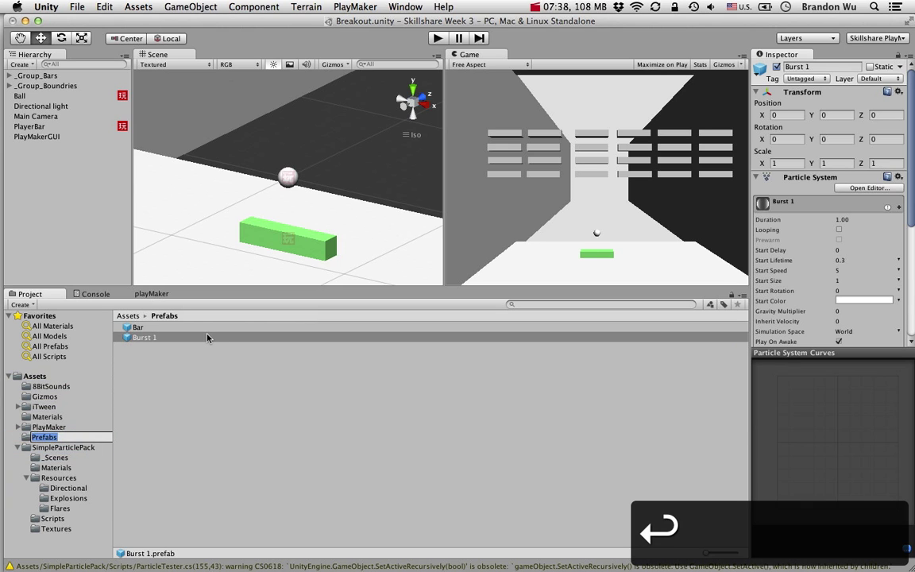
{"action": "left_click", "coordinate": [185, 374]}
{"action": "left_click", "coordinate": [178, 338]}
{"action": "key", "text": "Return"}
{"action": "key", "text": "Right"}
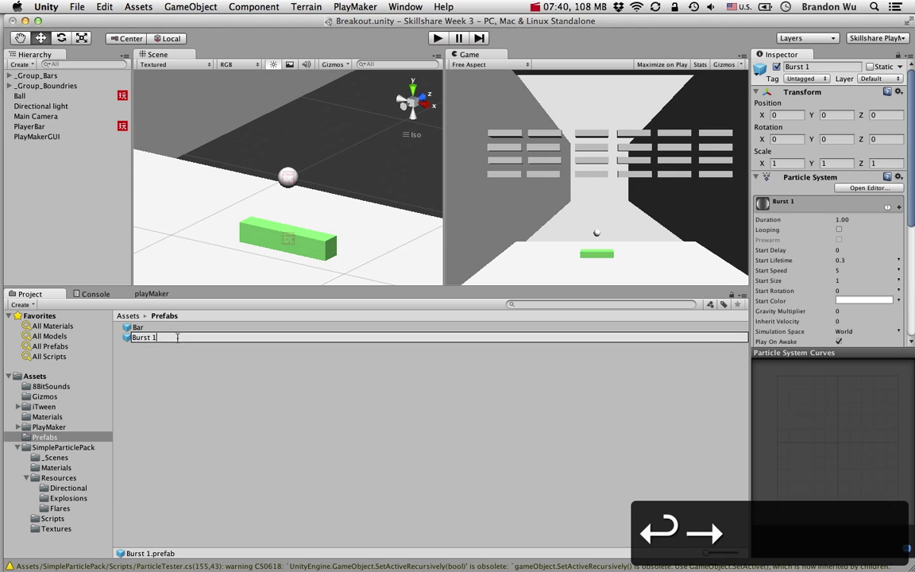
{"action": "key", "text": "BackSpace"}
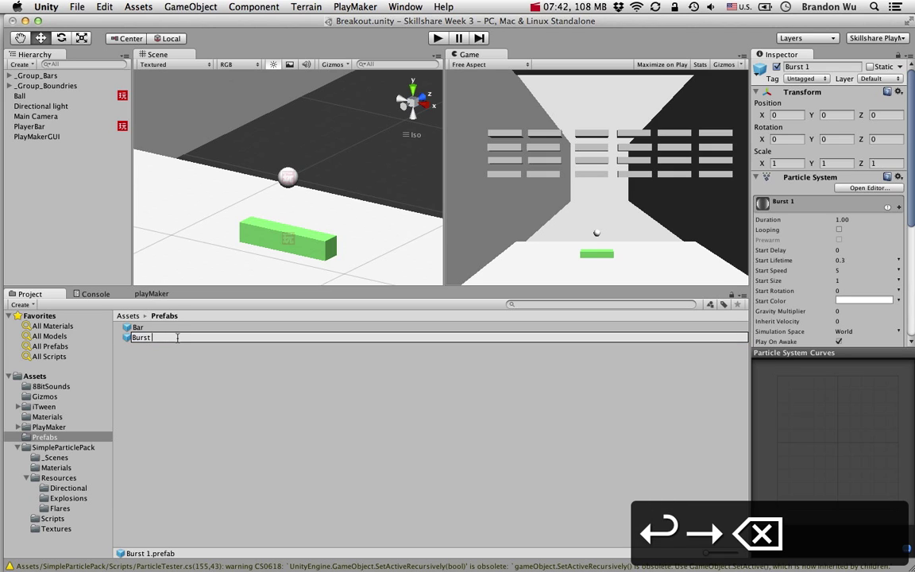
{"action": "type", "text": "SelfDest"}
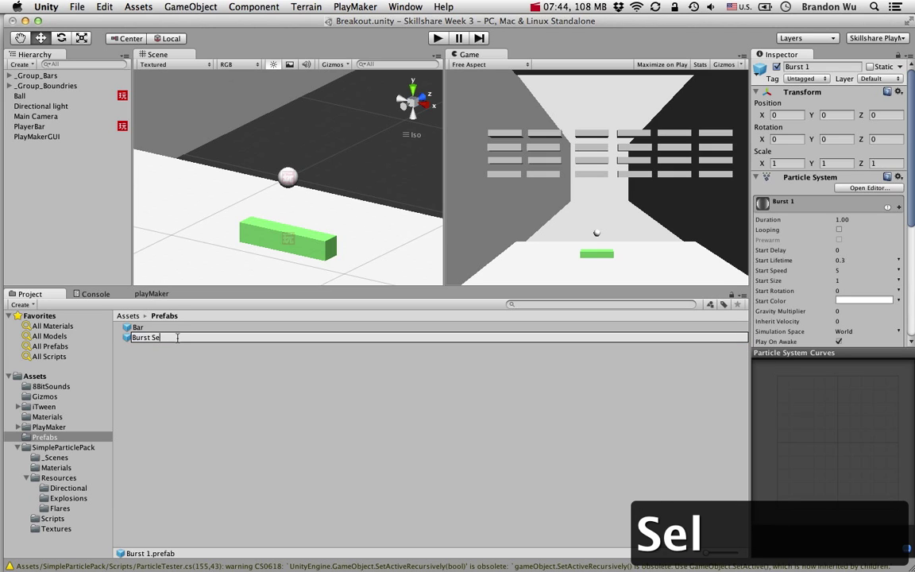
{"action": "type", "text": "roy"}
{"action": "key", "text": "Return"}
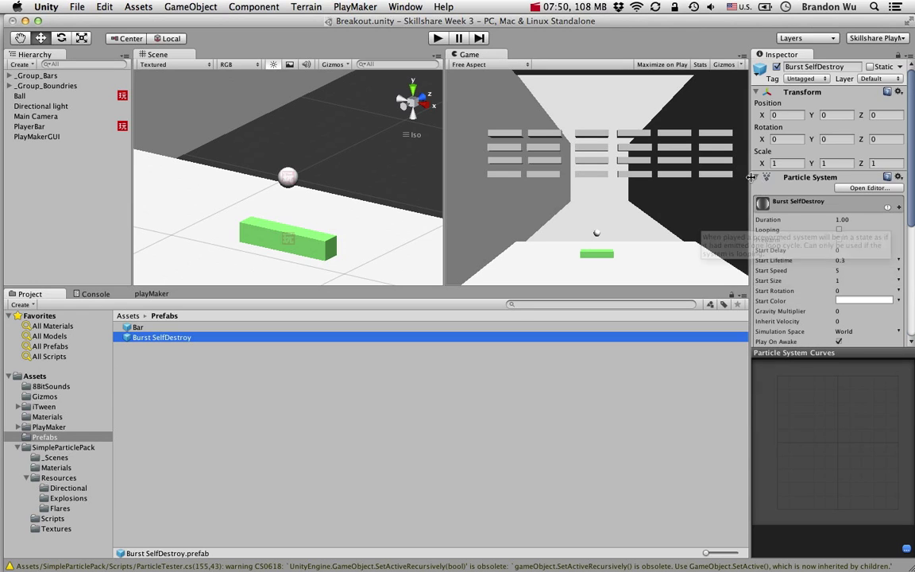
Step: Add a PlayMakerFSM component to the Burst SelfDestroy prefab and name the FSM Burst Self Destroy
{"action": "left_click", "coordinate": [757, 177]}
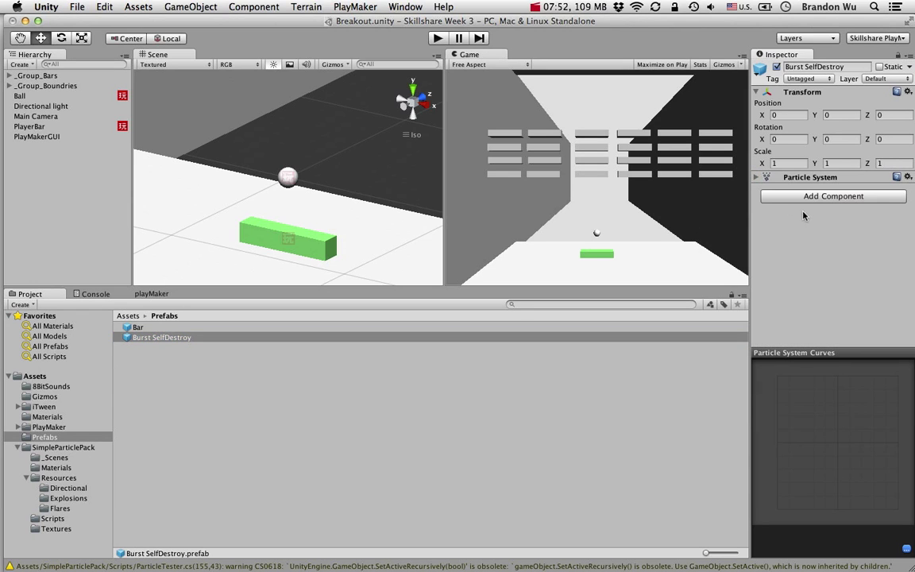
{"action": "left_click", "coordinate": [804, 197]}
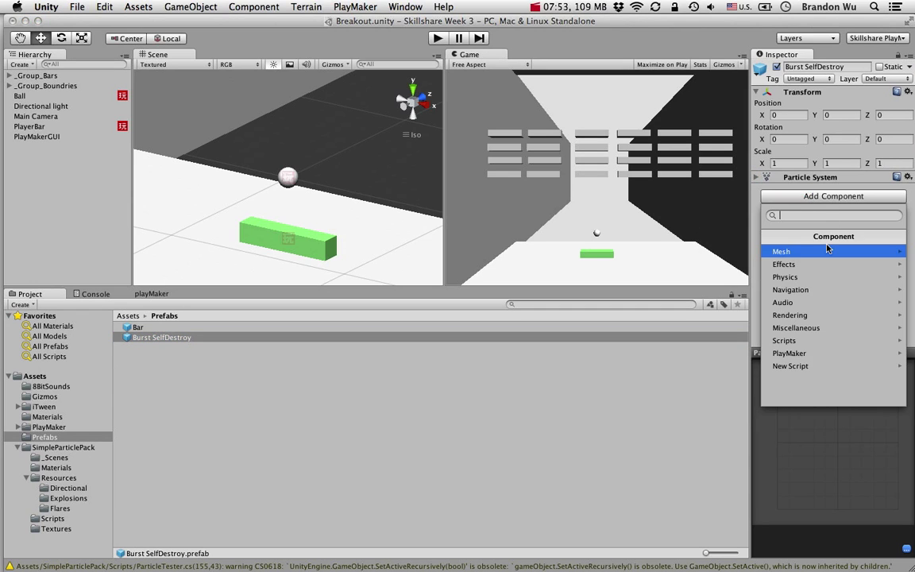
{"action": "left_click", "coordinate": [821, 355]}
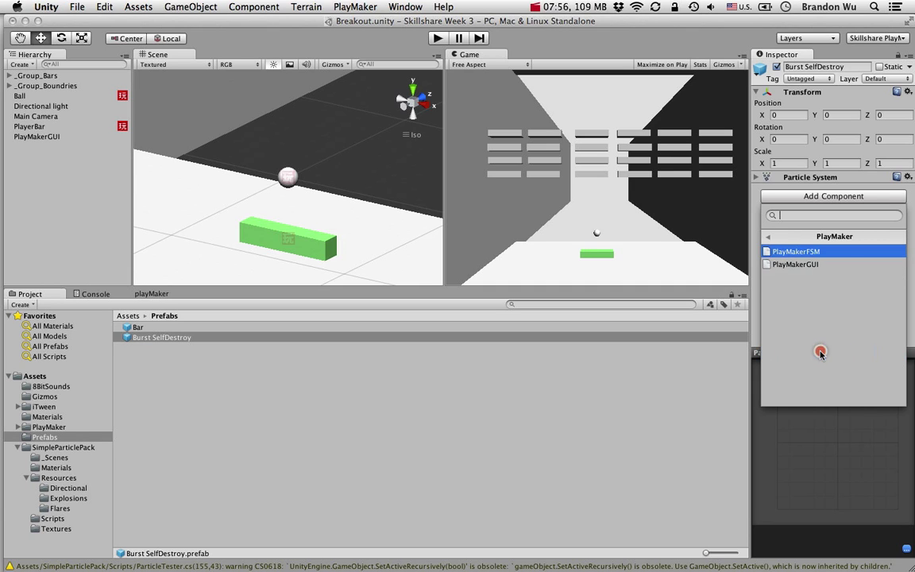
{"action": "left_click", "coordinate": [786, 252]}
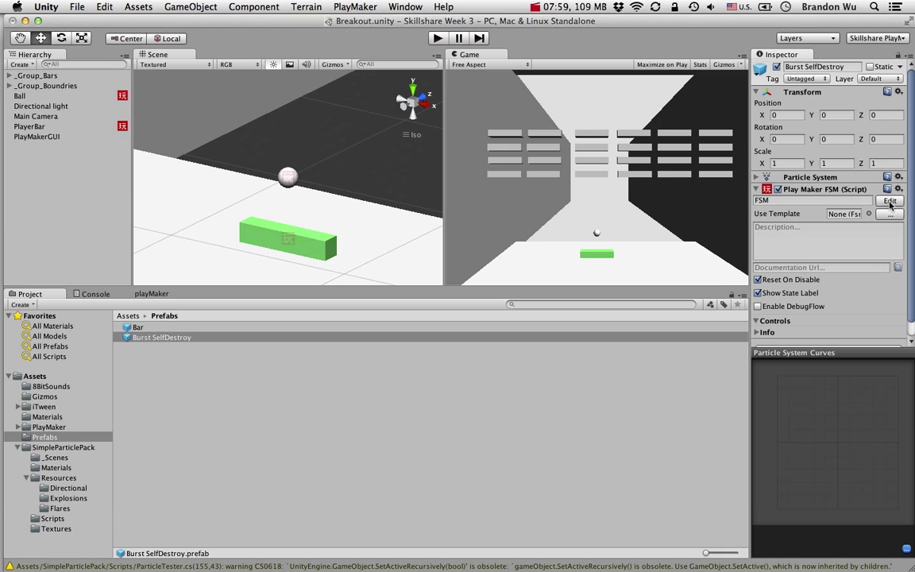
{"action": "left_click", "coordinate": [843, 203]}
{"action": "type", "text": "Burst Self"}
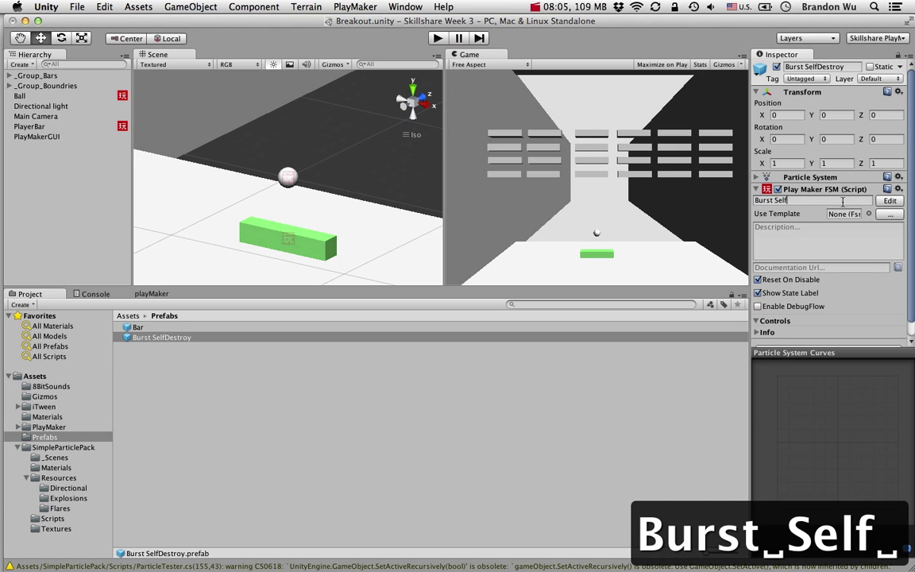
{"action": "type", "text": " Destroy"}
{"action": "key", "text": "Return"}
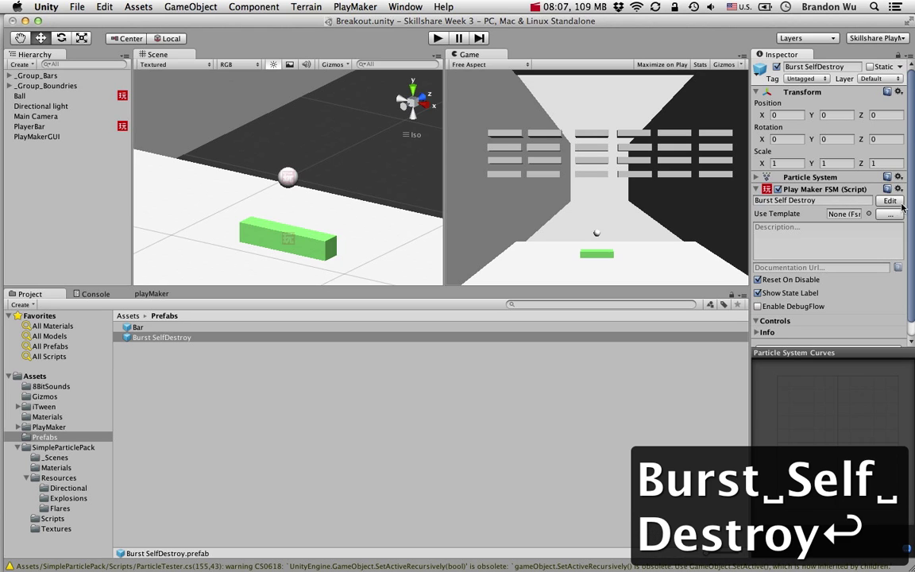
Step: Open the Burst Self Destroy FSM in the PlayMaker editor, reposition its initial state and rename that state wait
{"action": "left_click", "coordinate": [151, 293]}
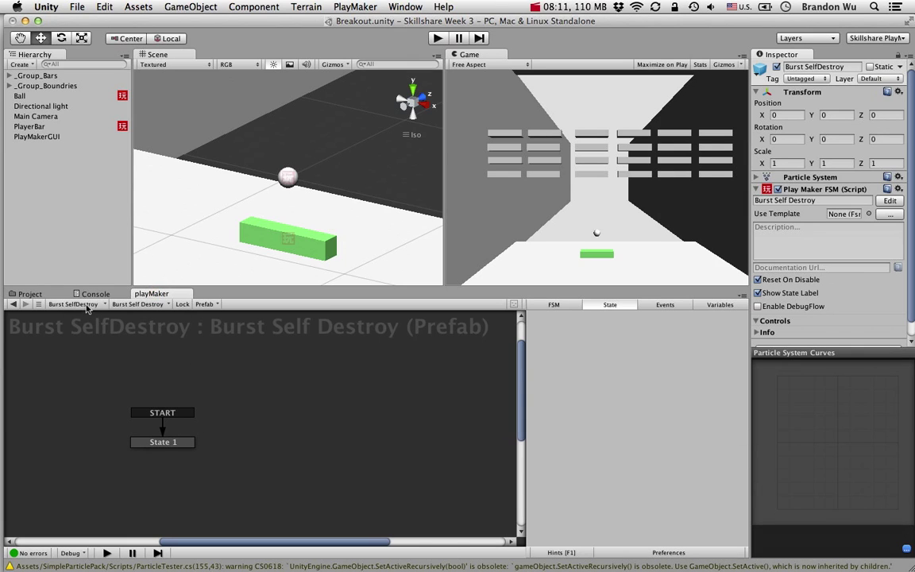
{"action": "left_click_drag", "start_coordinate": [181, 449], "coordinate": [127, 402]}
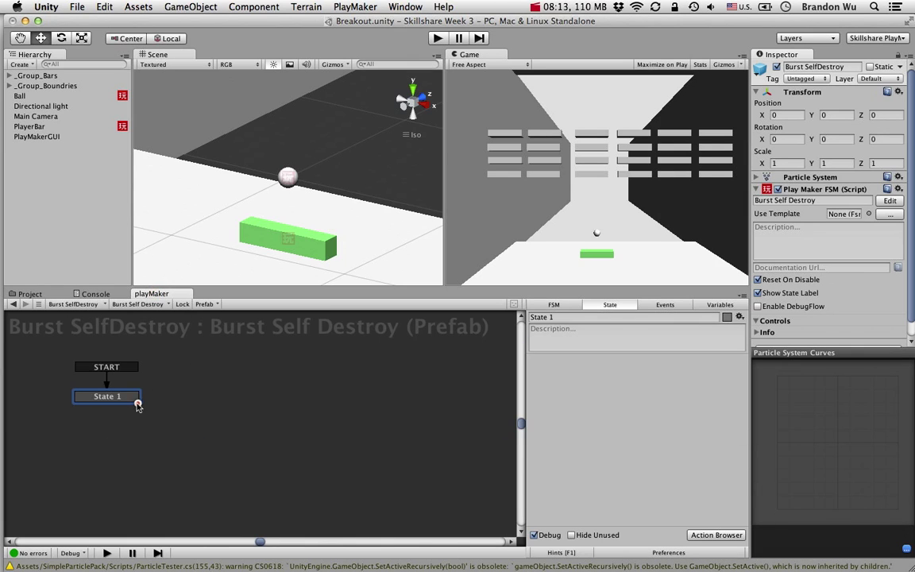
{"action": "left_click", "coordinate": [653, 318]}
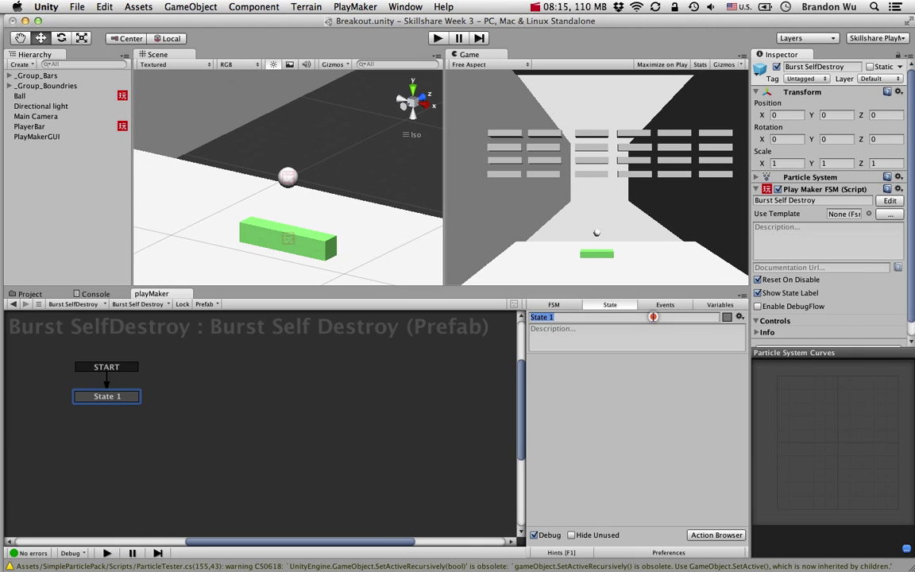
{"action": "type", "text": "wait"}
{"action": "key", "text": "Return"}
Step: Add a second state beside the wait state and name it Destroy Self
{"action": "right_click", "coordinate": [196, 393]}
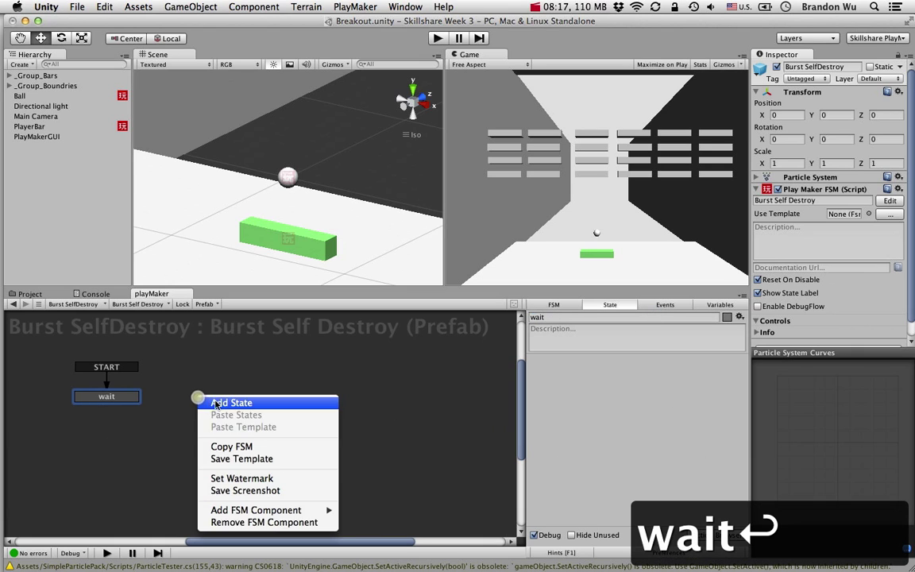
{"action": "left_click", "coordinate": [212, 402]}
{"action": "left_click_drag", "start_coordinate": [216, 400], "coordinate": [209, 402]}
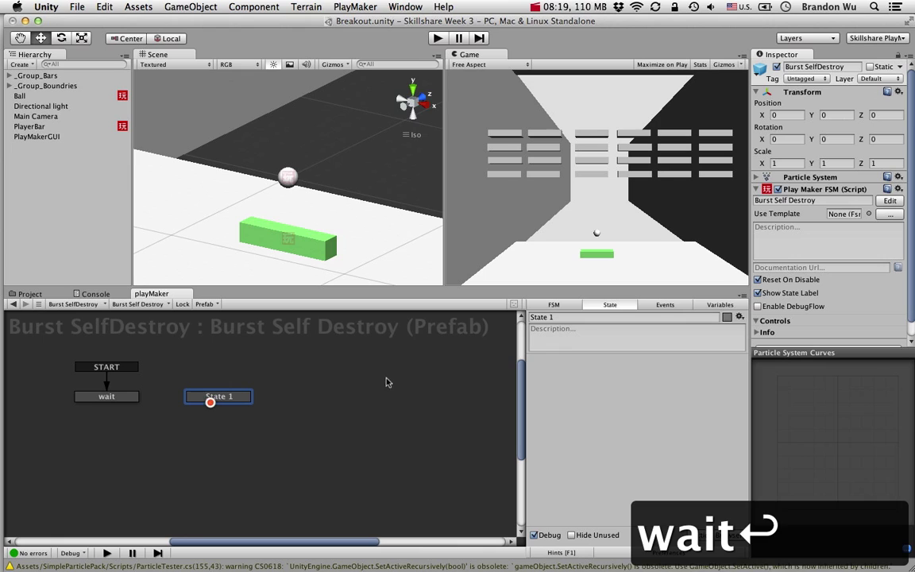
{"action": "double_click", "coordinate": [579, 318]}
{"action": "type", "text": "De"}
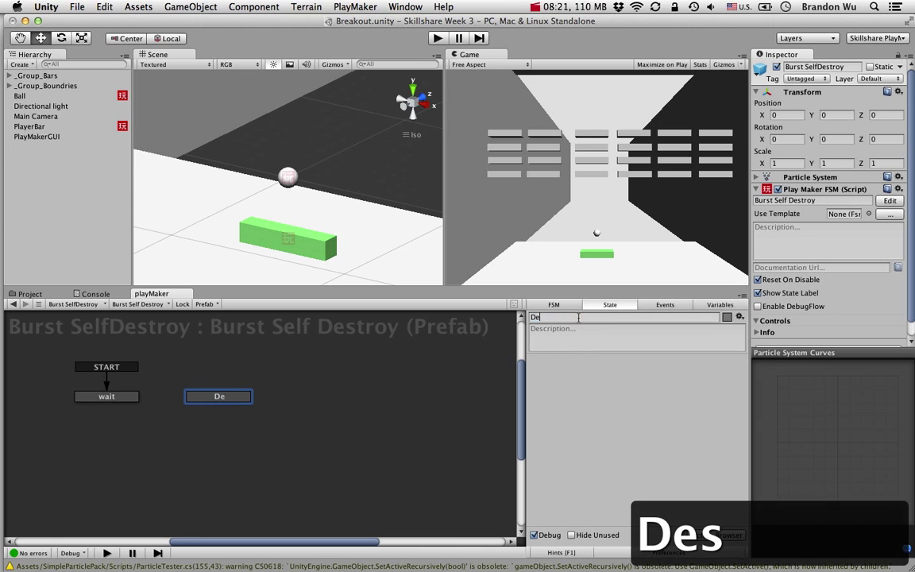
{"action": "type", "text": "stroy Self"}
{"action": "key", "text": "Return"}
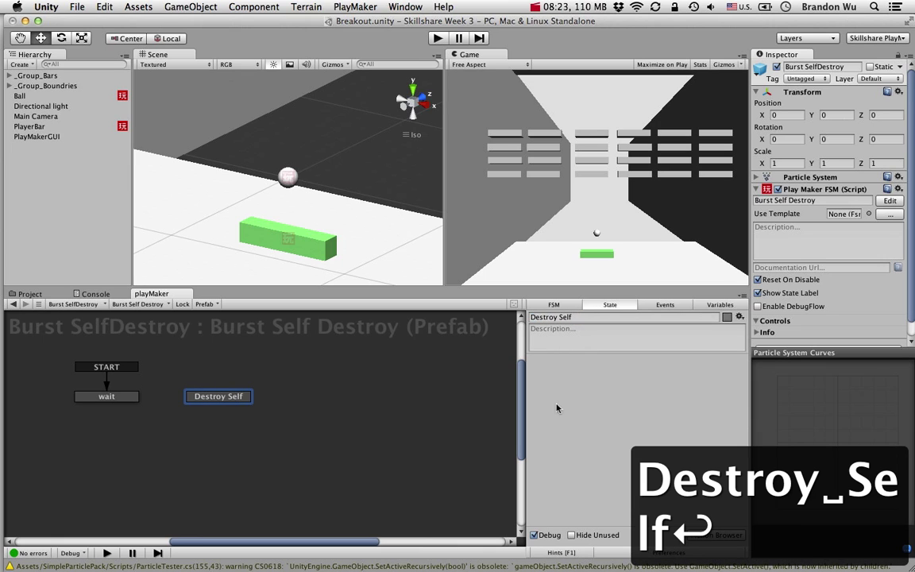
Step: Find the Destroy Self action in the action library and add it to the Destroy Self state
{"action": "left_click", "coordinate": [723, 536]}
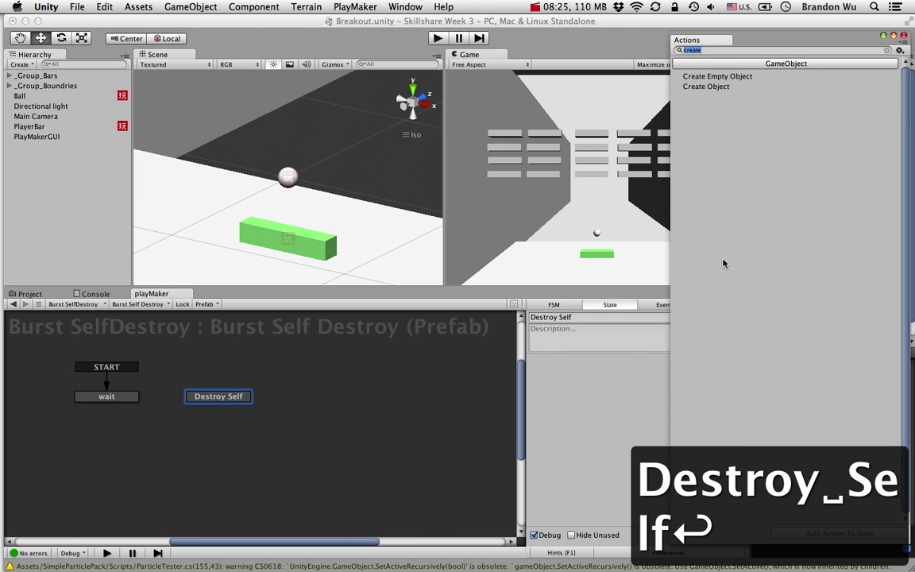
{"action": "type", "text": "destroy"}
{"action": "left_click", "coordinate": [717, 97]}
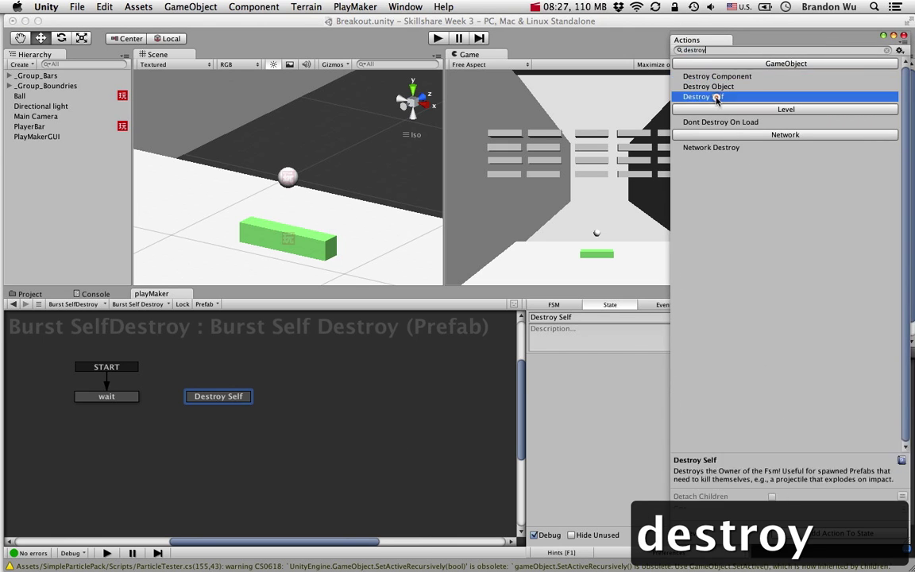
{"action": "left_click_drag", "start_coordinate": [717, 97], "coordinate": [556, 401]}
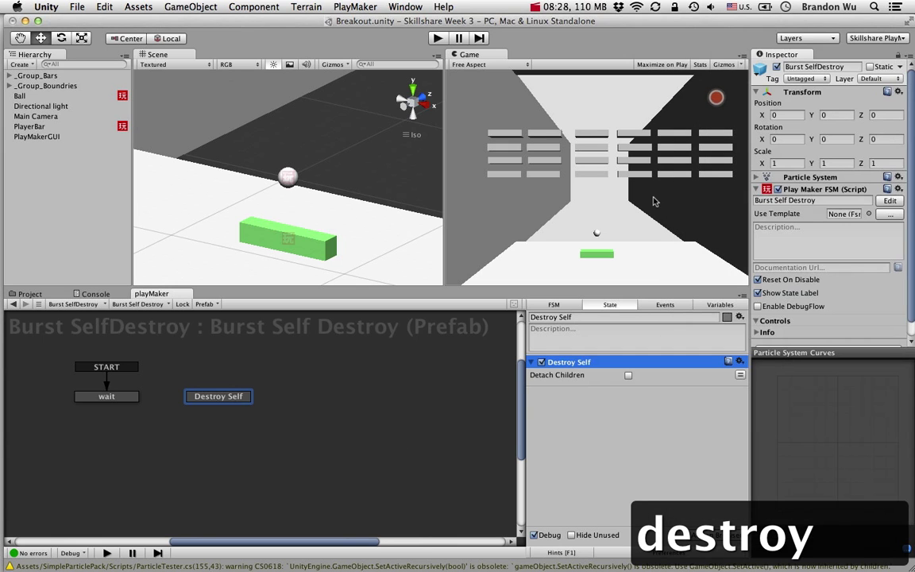
Step: Add a Wait action to the wait state and enable its Real Time option
{"action": "left_click", "coordinate": [94, 396]}
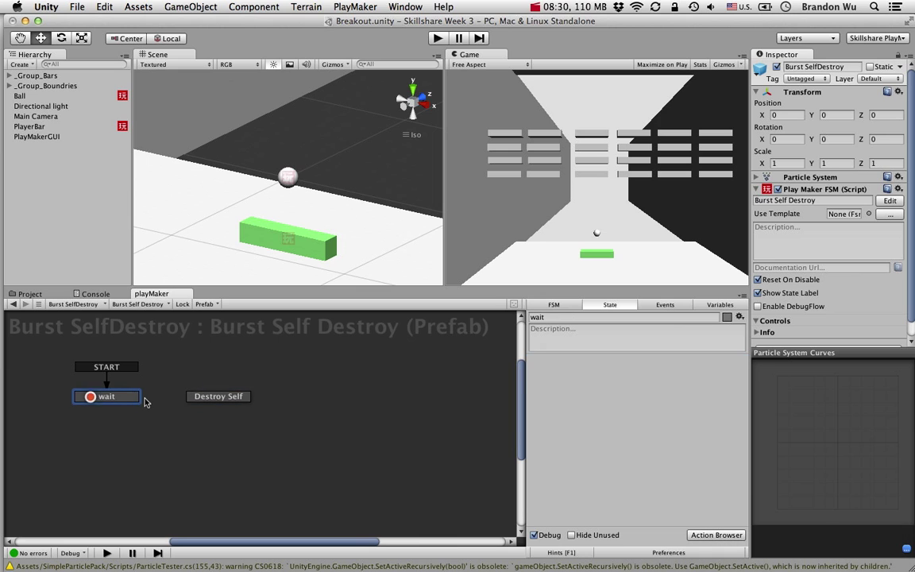
{"action": "left_click", "coordinate": [710, 536]}
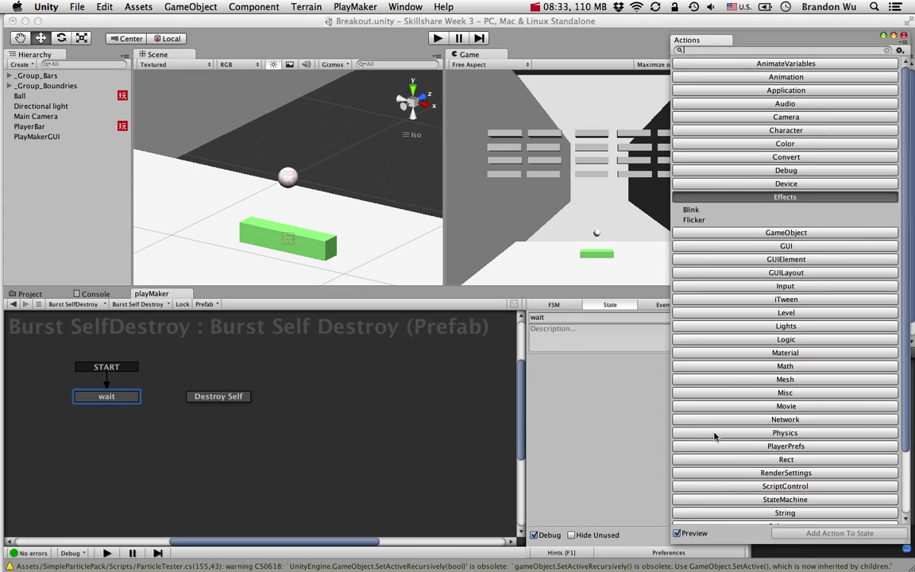
{"action": "type", "text": "wait"}
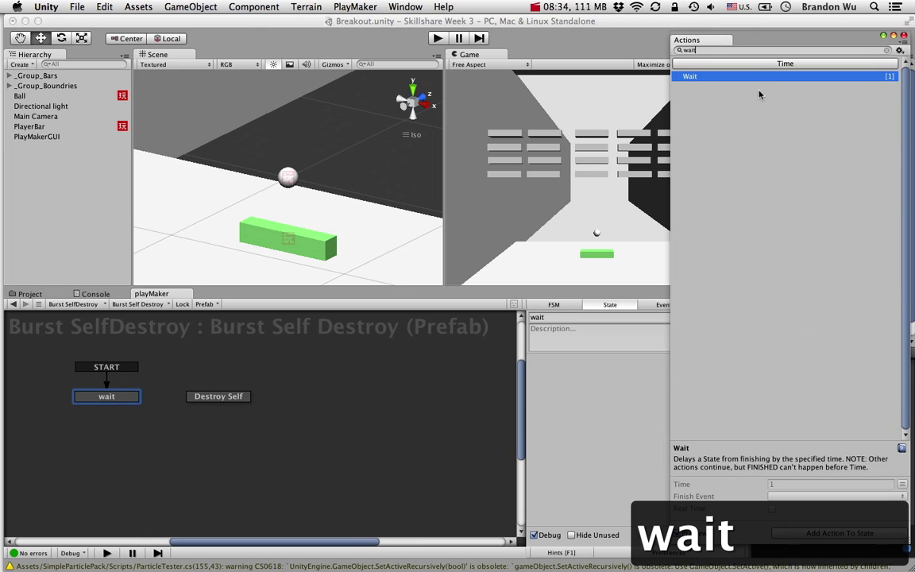
{"action": "double_click", "coordinate": [759, 76]}
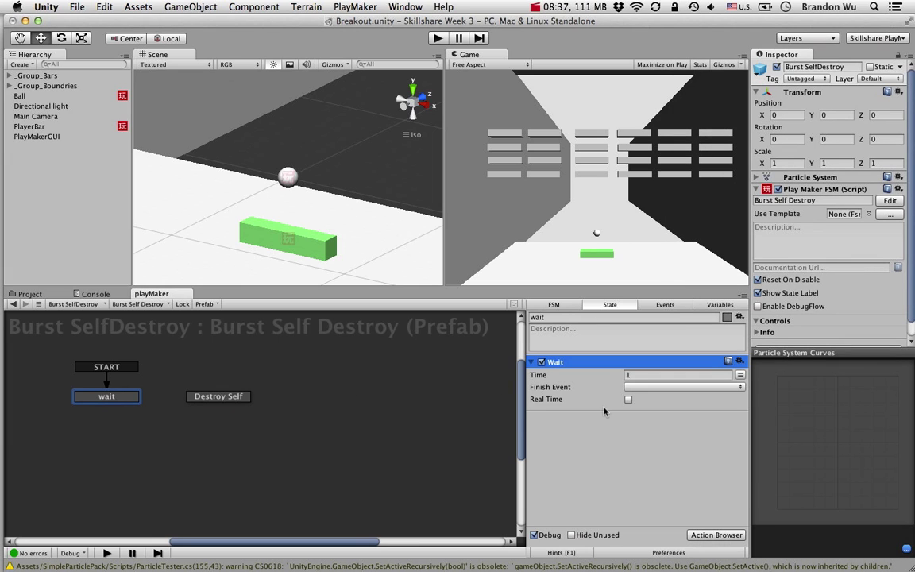
{"action": "left_click", "coordinate": [628, 400]}
{"action": "left_click", "coordinate": [716, 535]}
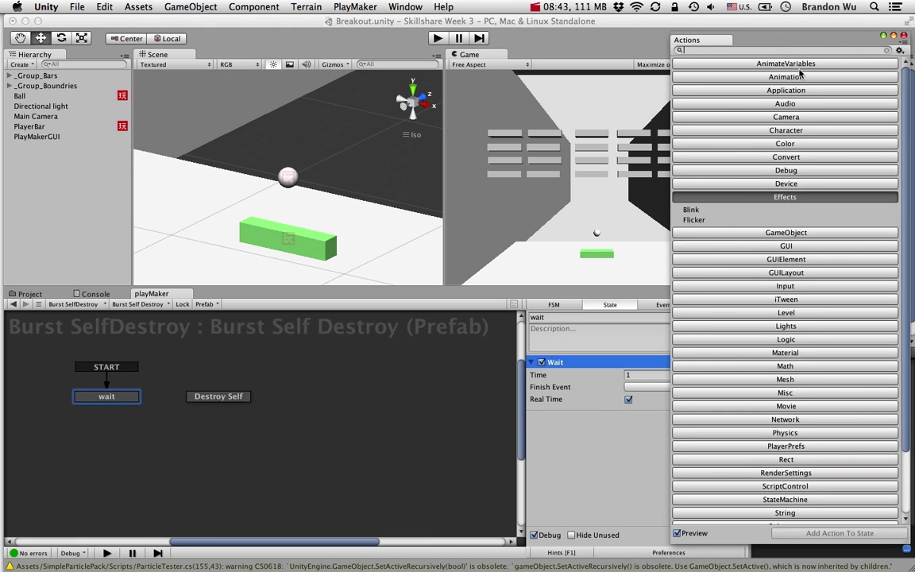
{"action": "left_click_drag", "start_coordinate": [824, 43], "coordinate": [802, 36]}
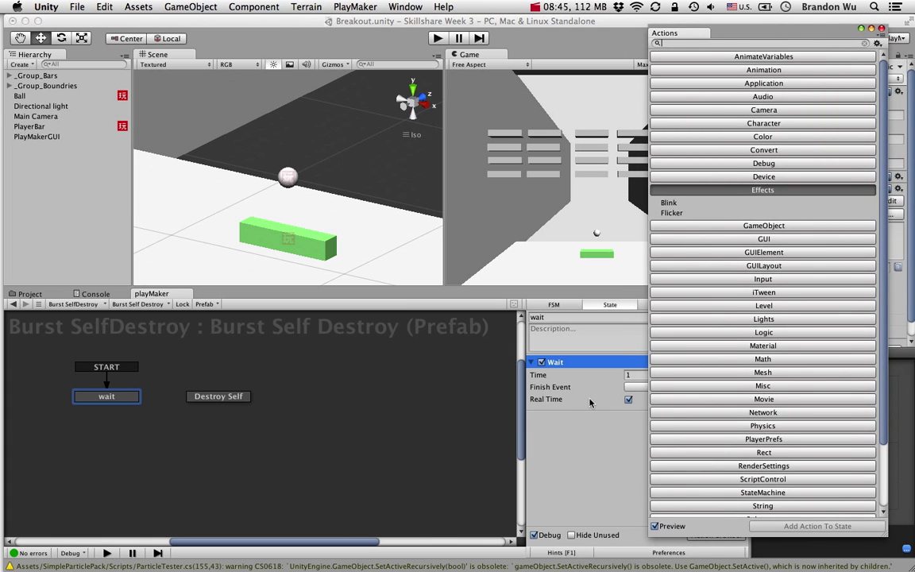
{"action": "left_click_drag", "start_coordinate": [733, 35], "coordinate": [757, 42]}
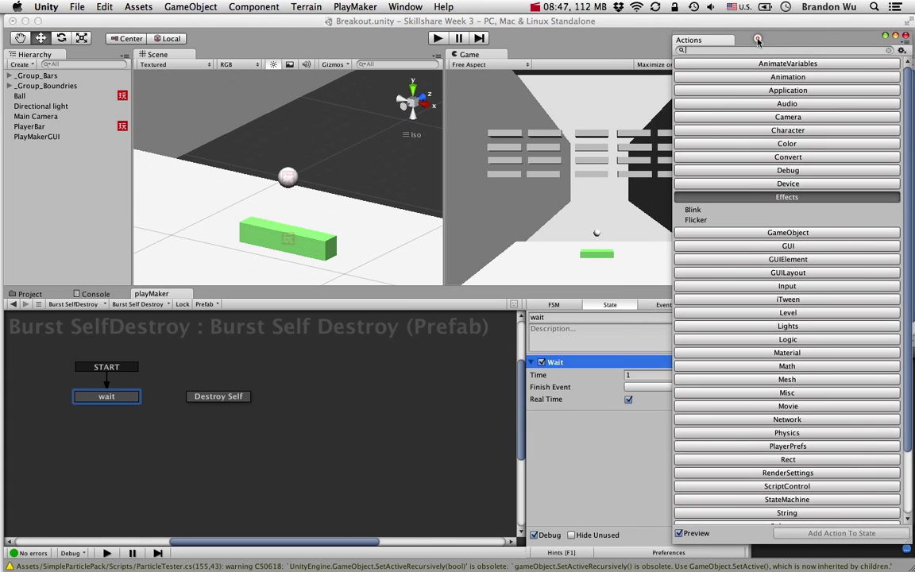
{"action": "left_click", "coordinate": [905, 36]}
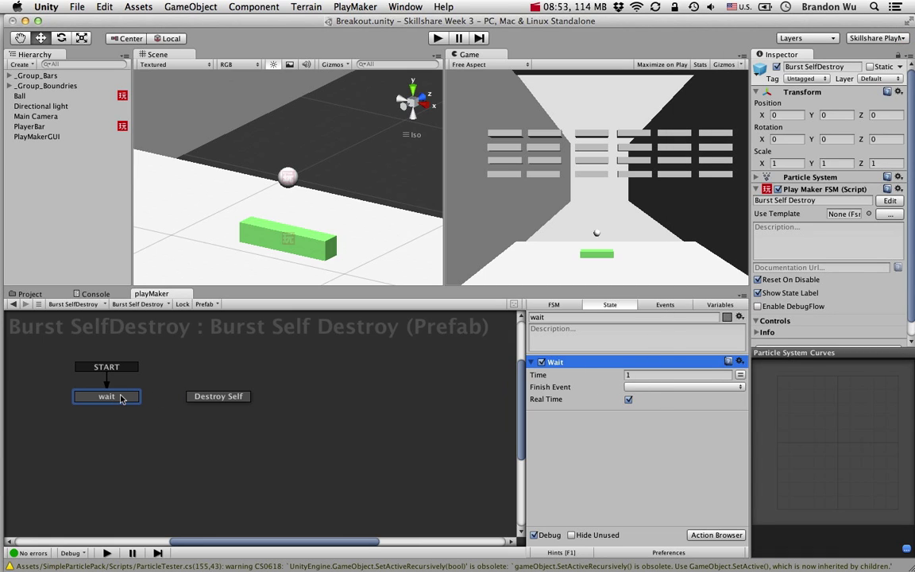
Step: Add a FINISHED transition to the wait state and connect it to the Destroy Self state
{"action": "right_click", "coordinate": [121, 399]}
{"action": "mouse_move", "coordinate": [128, 399]}
{"action": "left_click", "coordinate": [299, 398]}
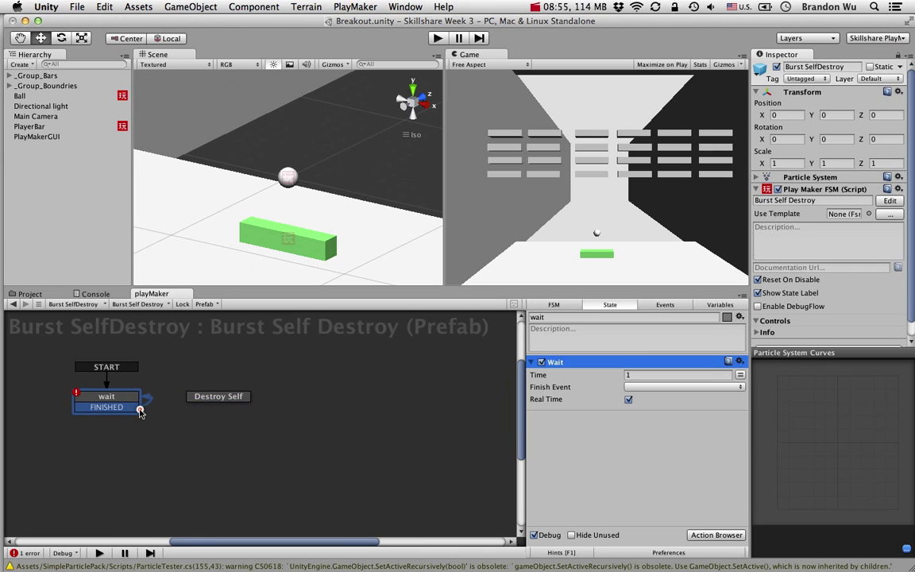
{"action": "left_click_drag", "start_coordinate": [140, 410], "coordinate": [224, 412]}
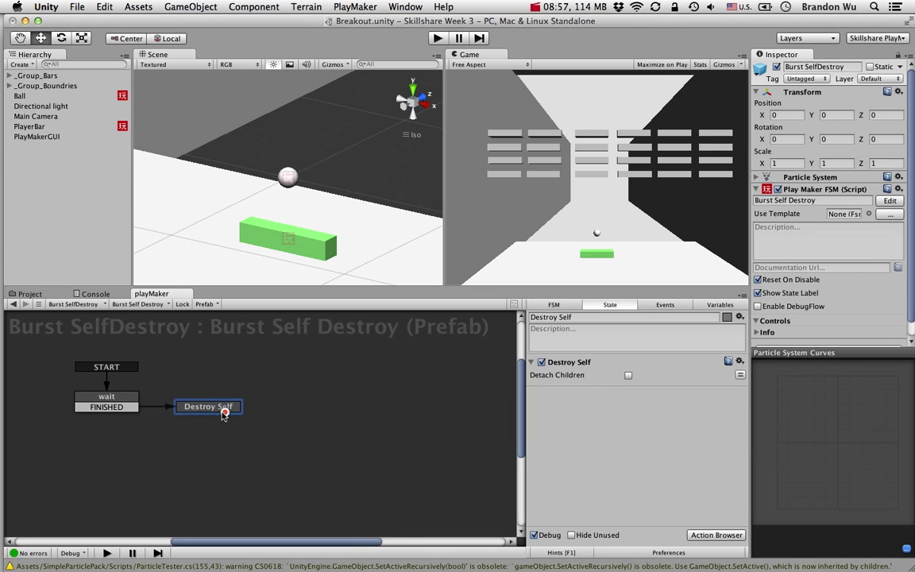
Step: Set the Wait action's finish event to FINISHED and its time to 0.5
{"action": "left_click", "coordinate": [107, 400]}
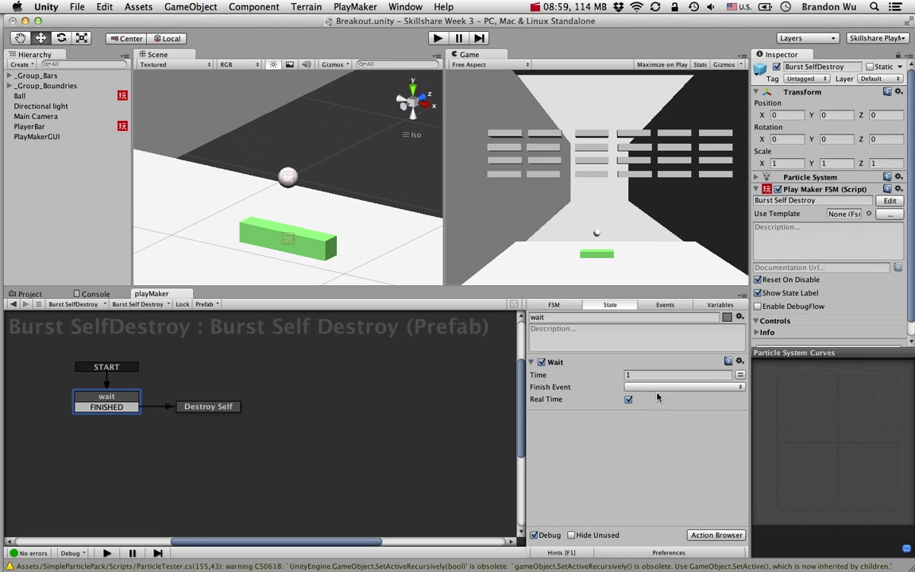
{"action": "left_click", "coordinate": [656, 387]}
{"action": "left_click", "coordinate": [662, 409]}
{"action": "left_click", "coordinate": [604, 375]}
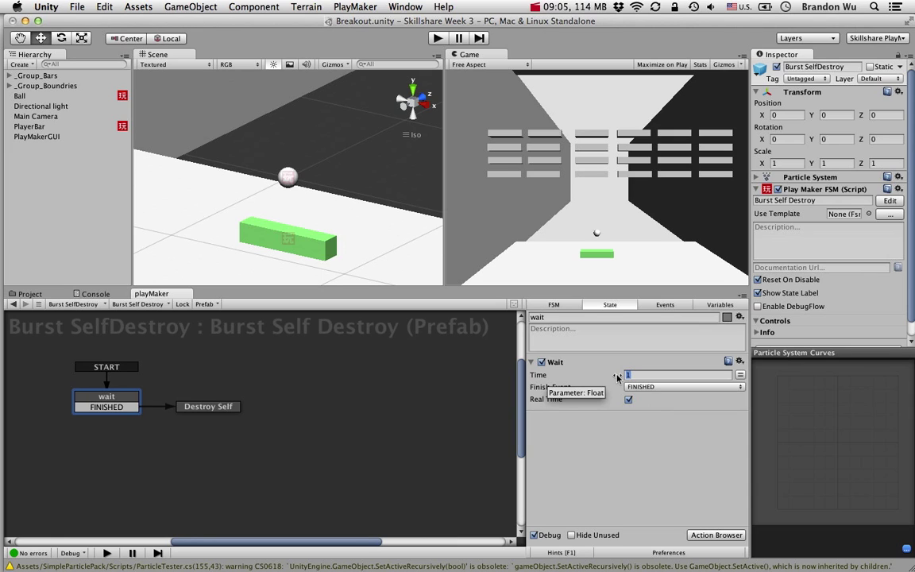
{"action": "type", "text": ".5"}
{"action": "key", "text": "Return"}
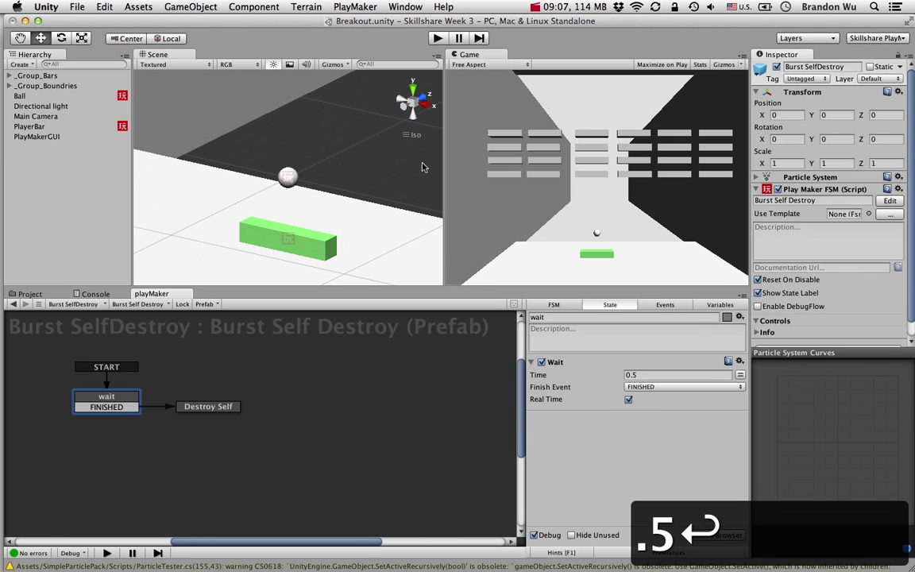
Step: Set the Create Object action in the Ball's Flip Y state to spawn the Burst SelfDestroy prefab
{"action": "left_click", "coordinate": [78, 96]}
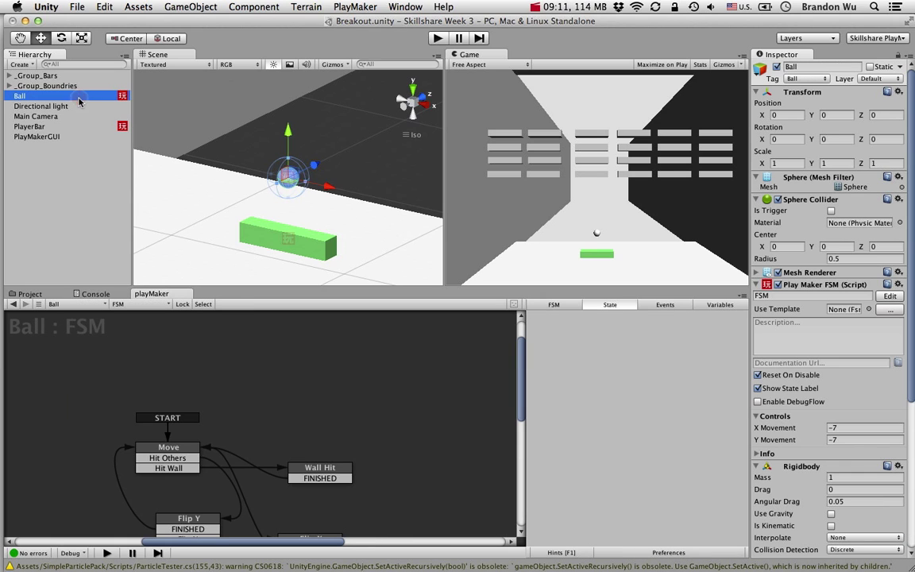
{"action": "left_click", "coordinate": [204, 534]}
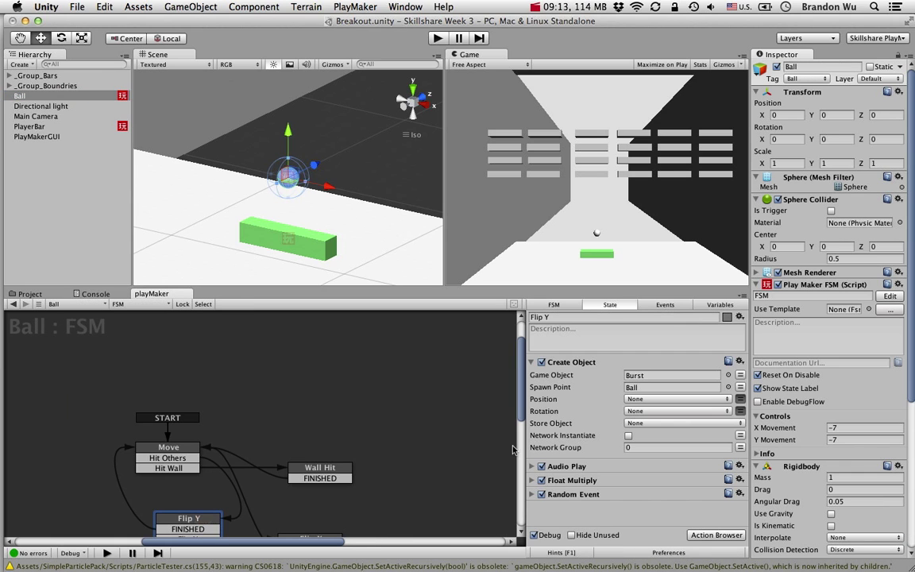
{"action": "left_click", "coordinate": [729, 375]}
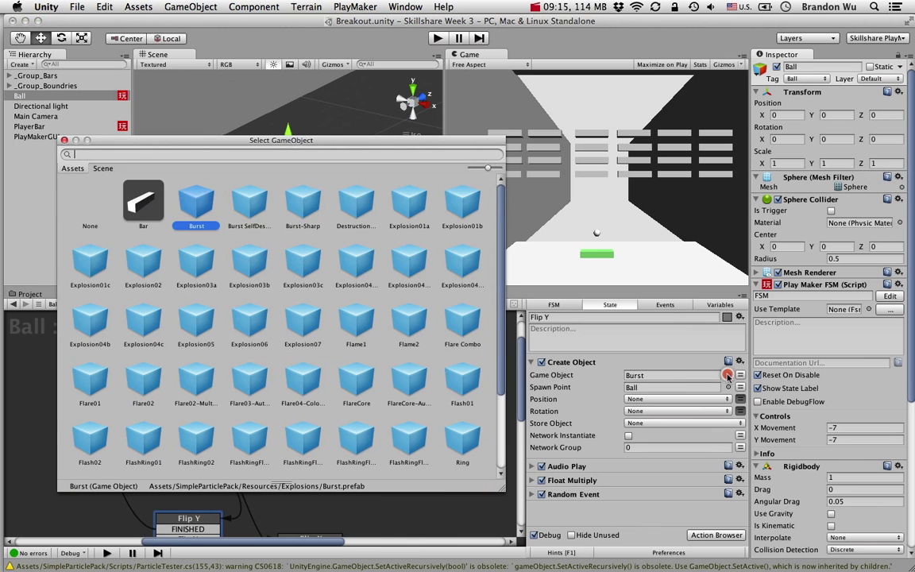
{"action": "left_click", "coordinate": [254, 211]}
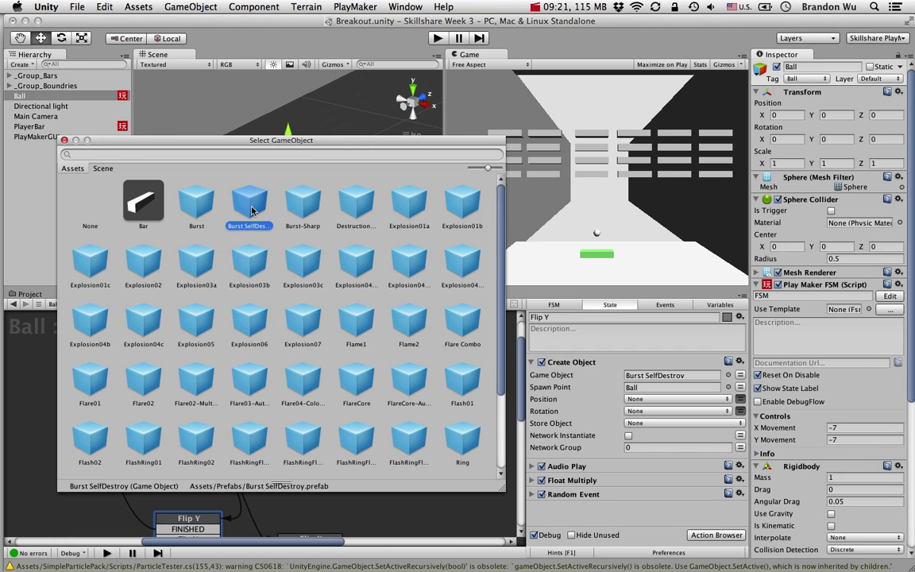
{"action": "left_click_drag", "start_coordinate": [488, 168], "coordinate": [470, 168]}
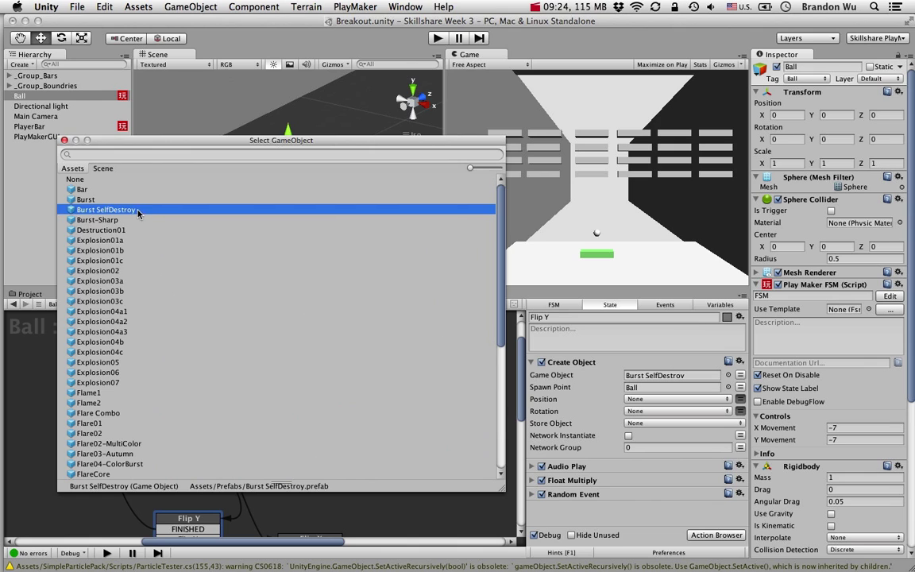
{"action": "double_click", "coordinate": [137, 211]}
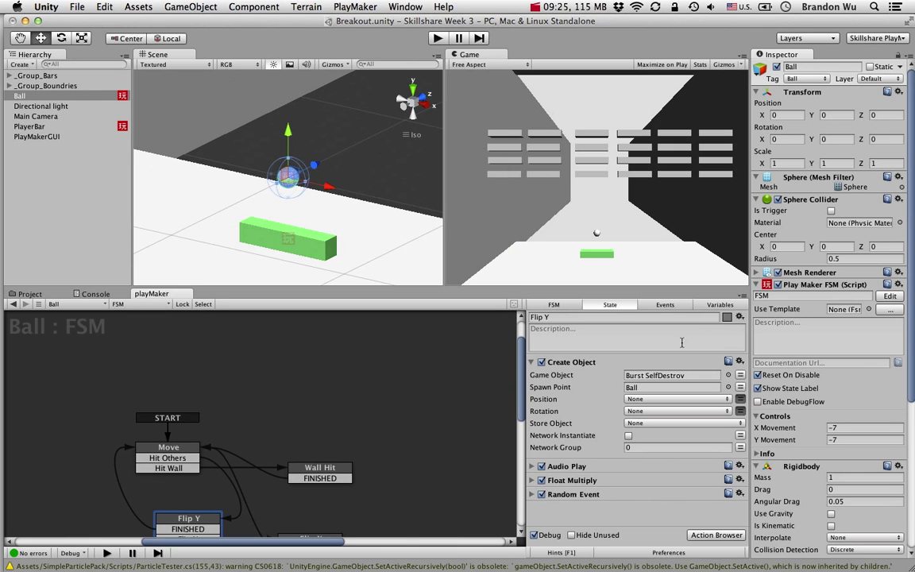
Step: Play-test the game, moving the player bar to bounce the ball and checking the burst clones in the hierarchy, and stop playback
{"action": "left_click", "coordinate": [436, 41]}
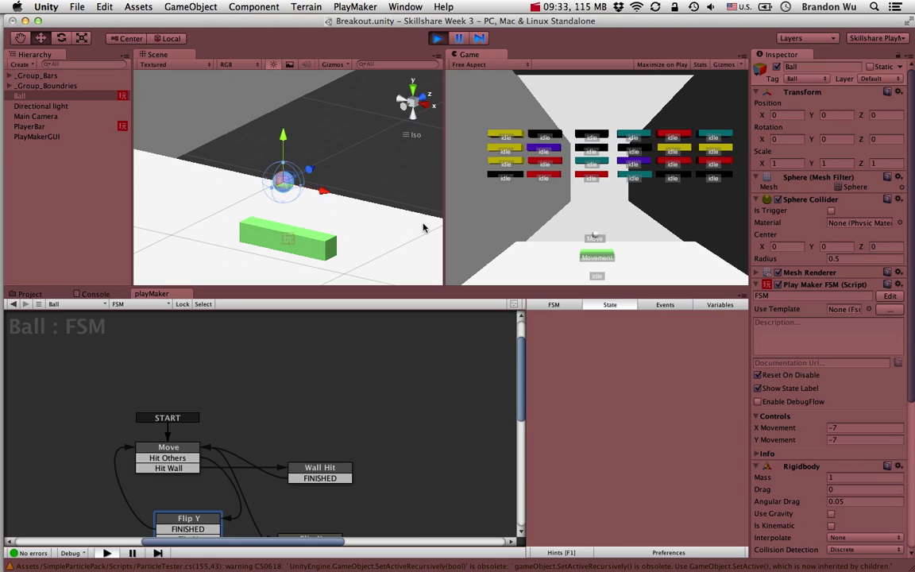
{"action": "key", "text": "Left"}
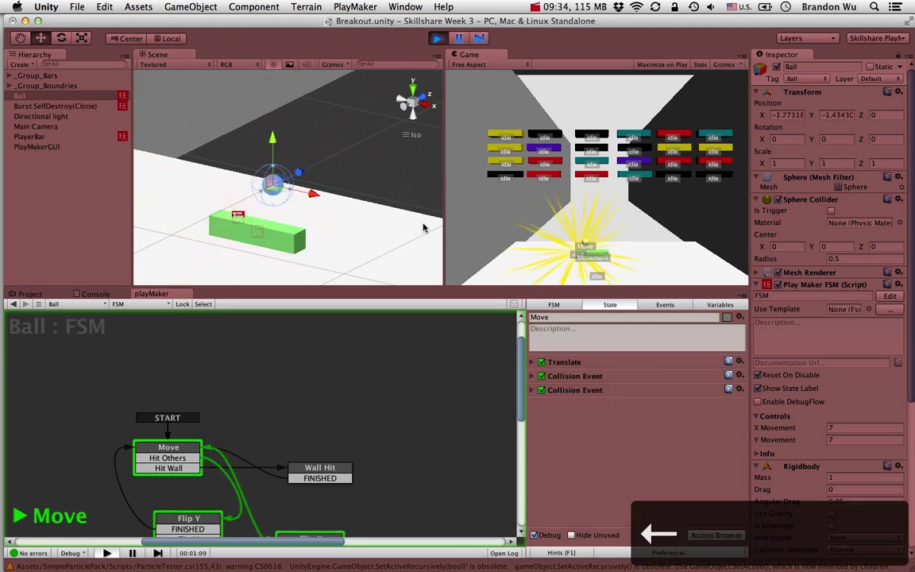
{"action": "key", "text": "Right"}
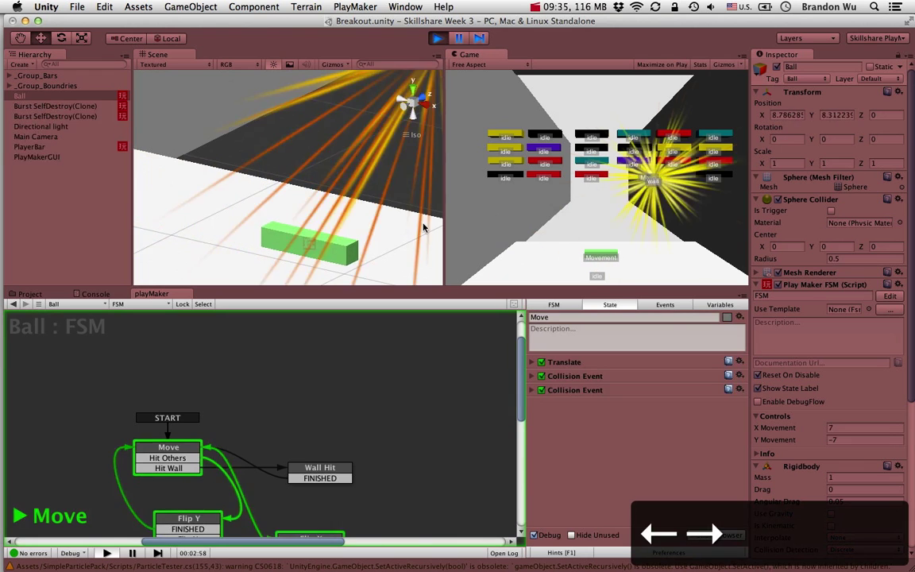
{"action": "key", "text": "Left"}
{"action": "key", "text": "Left"}
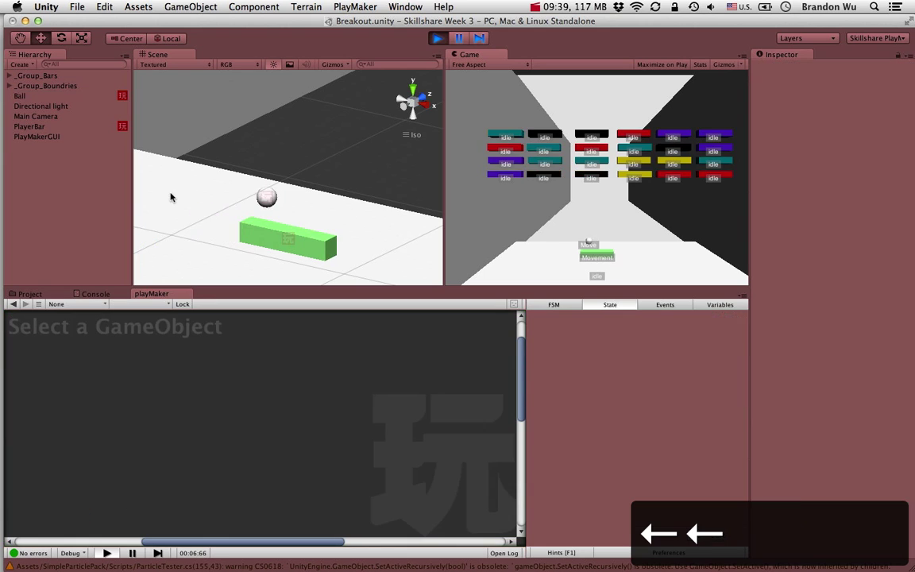
{"action": "key", "text": "Right"}
{"action": "key", "text": "Right"}
{"action": "key", "text": "Right"}
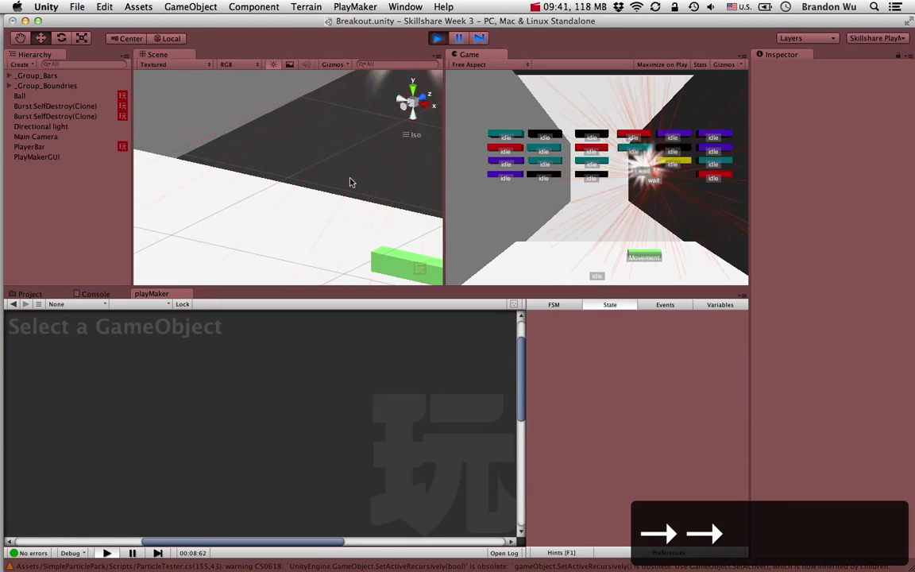
{"action": "key", "text": "Left"}
{"action": "key", "text": "Left"}
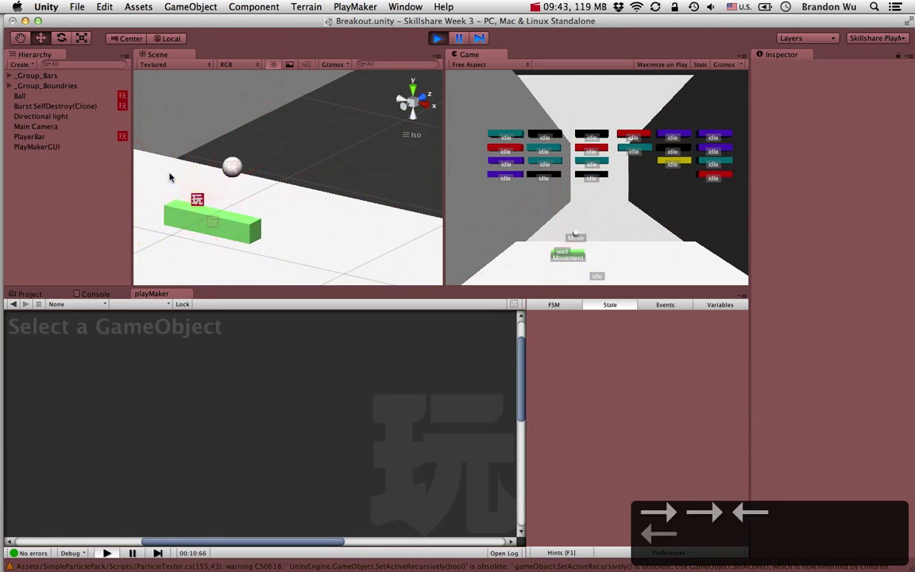
{"action": "key", "text": "Right"}
{"action": "key", "text": "Right"}
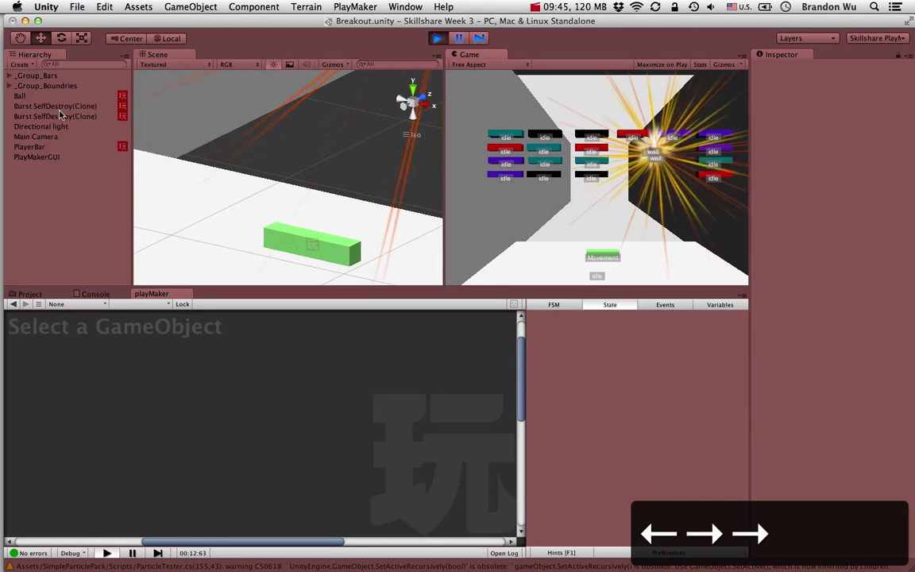
{"action": "key", "text": "Right"}
{"action": "key", "text": "Left"}
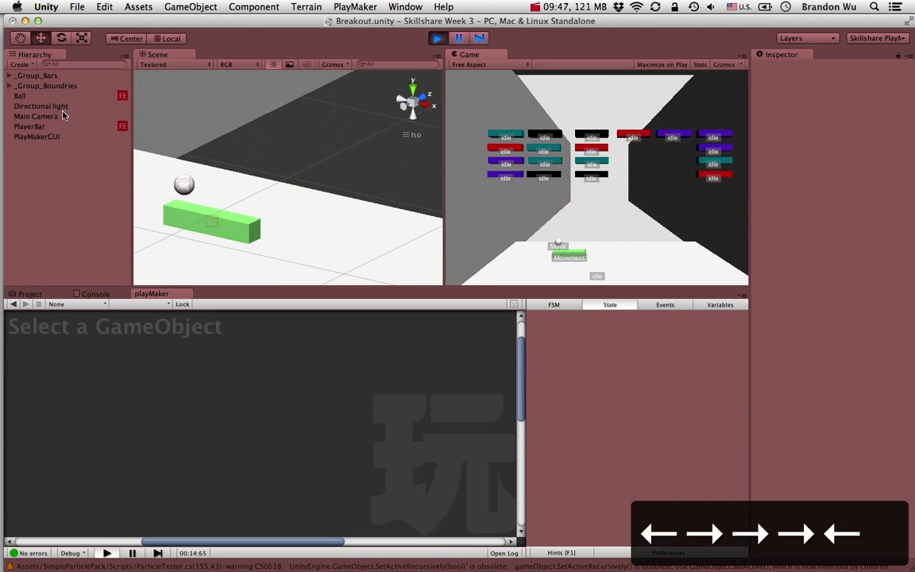
{"action": "key", "text": "Left"}
{"action": "key", "text": "Right"}
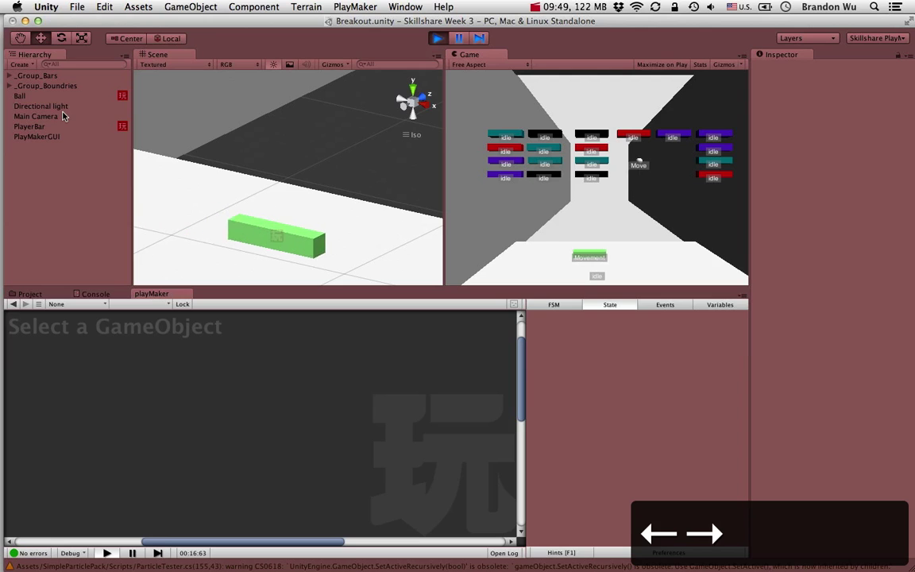
{"action": "key", "text": "Left"}
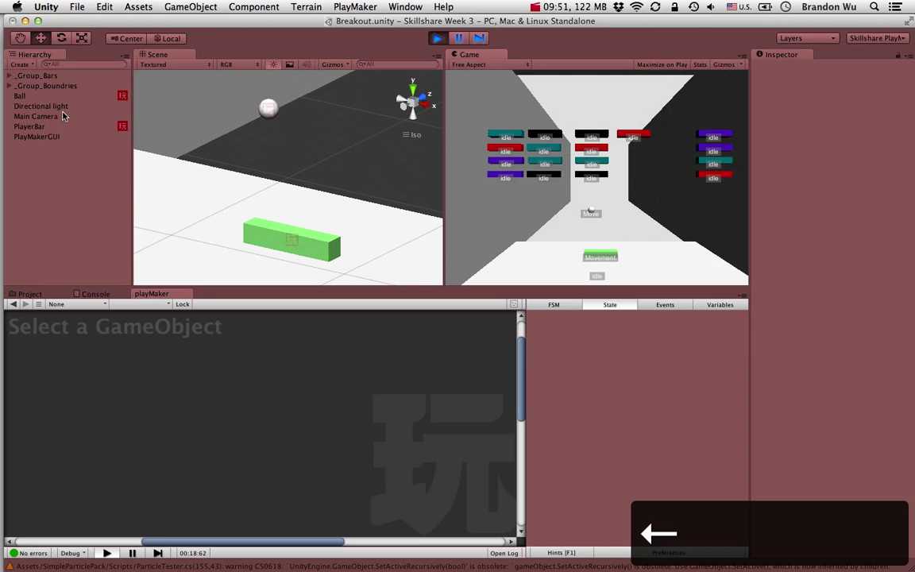
{"action": "key", "text": "Left"}
{"action": "key", "text": "Right"}
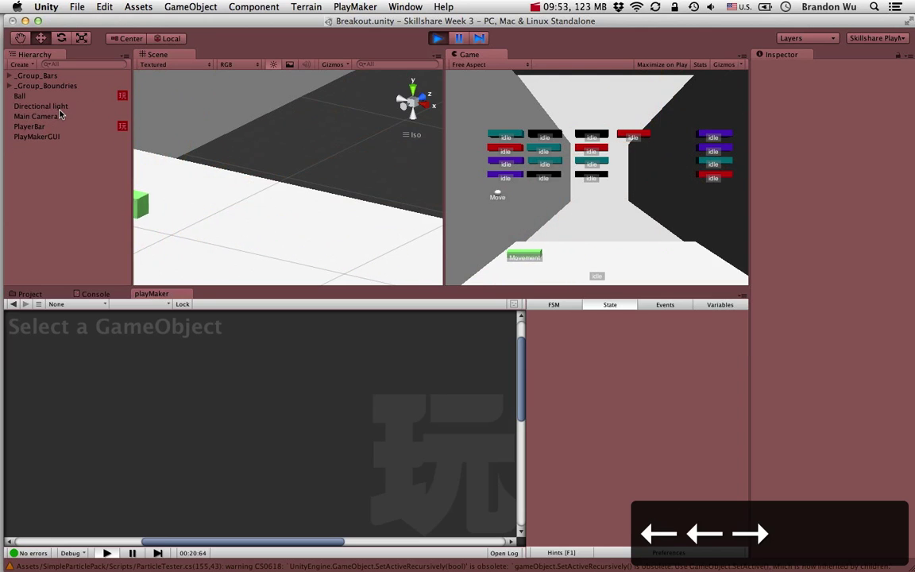
{"action": "key", "text": "Left"}
{"action": "key", "text": "Right"}
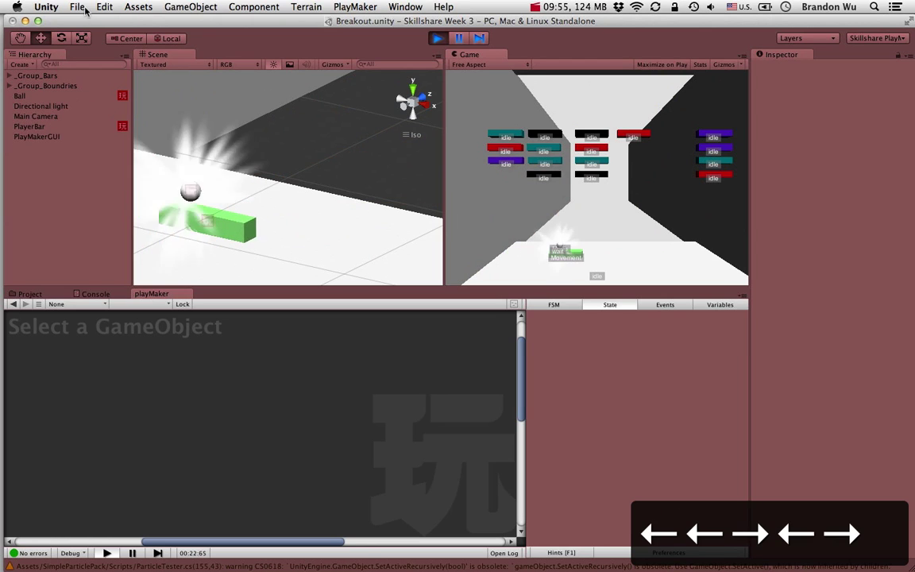
{"action": "left_click", "coordinate": [440, 39]}
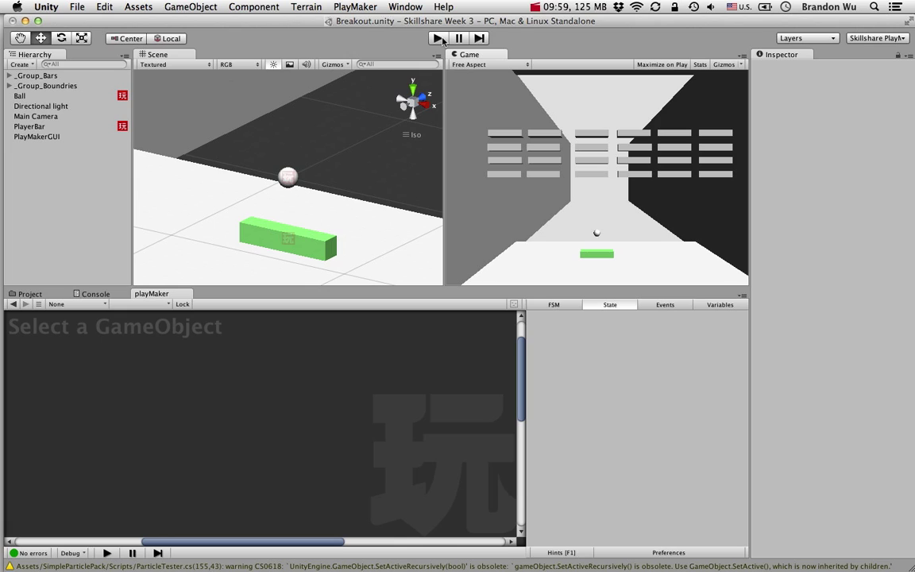